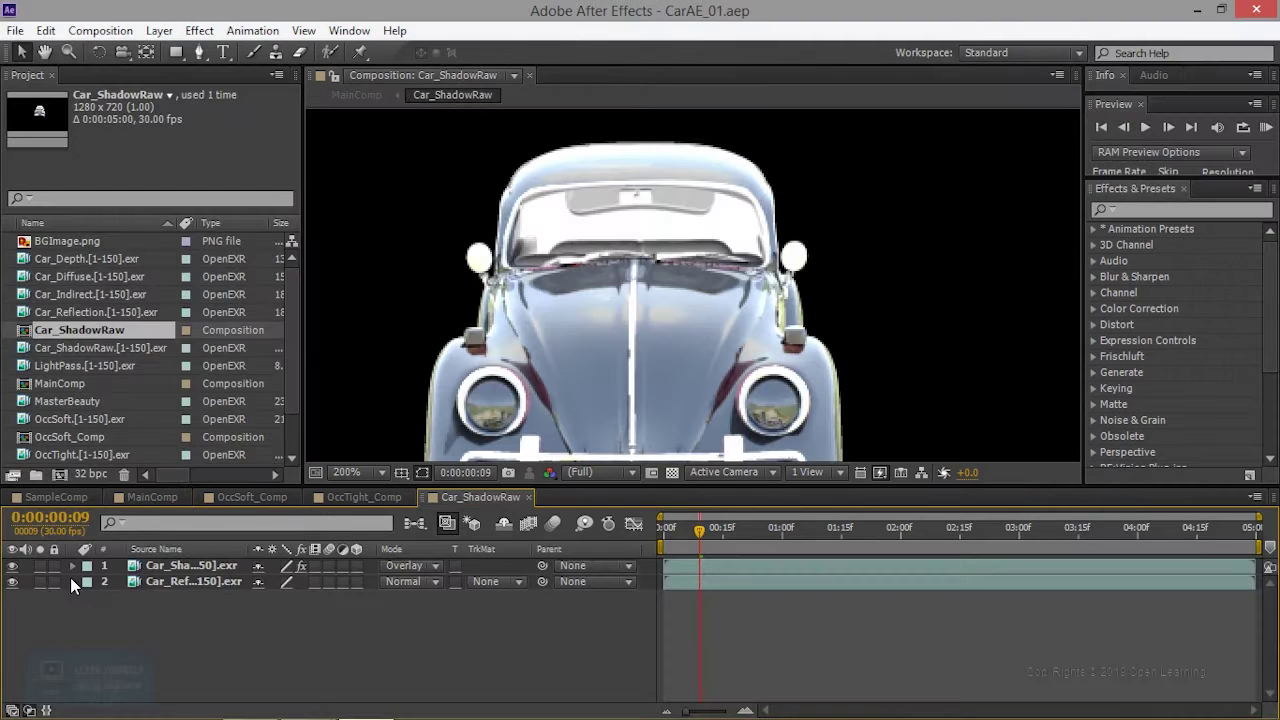
Select the reflection layer to show its windshield mask and move the playhead to 0:00:01:01
left_click(190, 584)
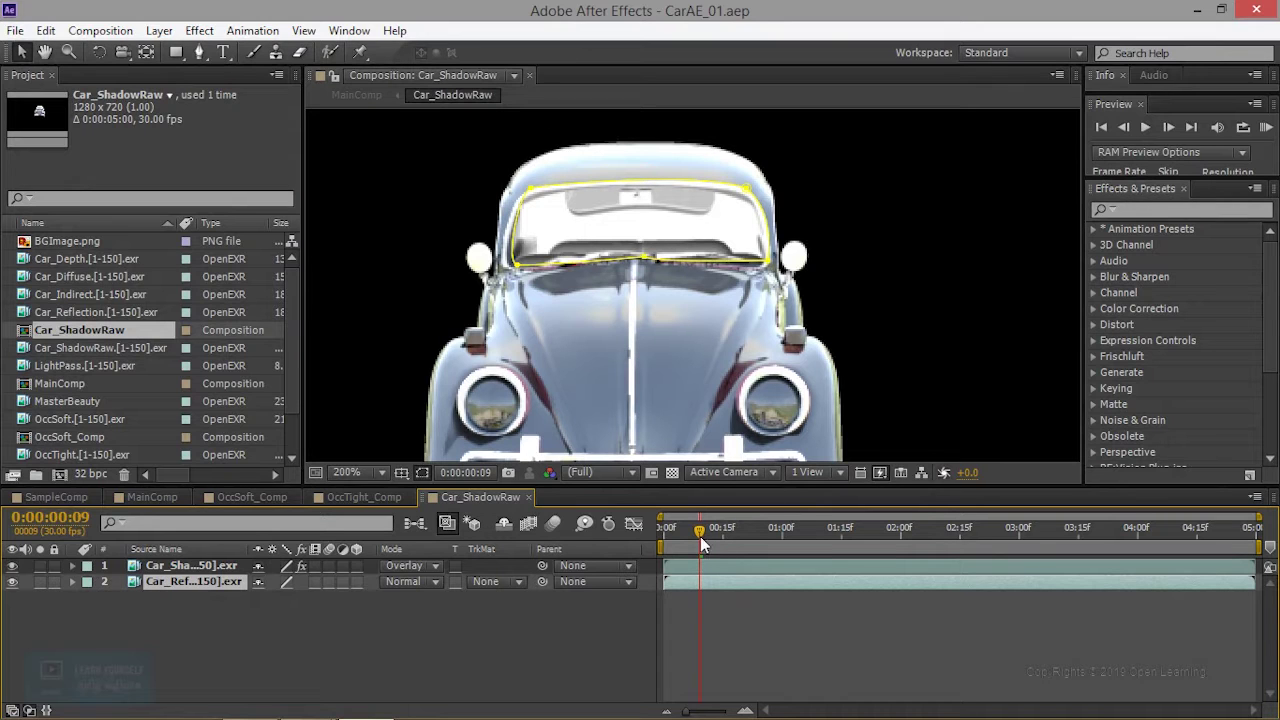
left_click_drag(705, 533, 704, 533)
left_click_drag(853, 526, 785, 533)
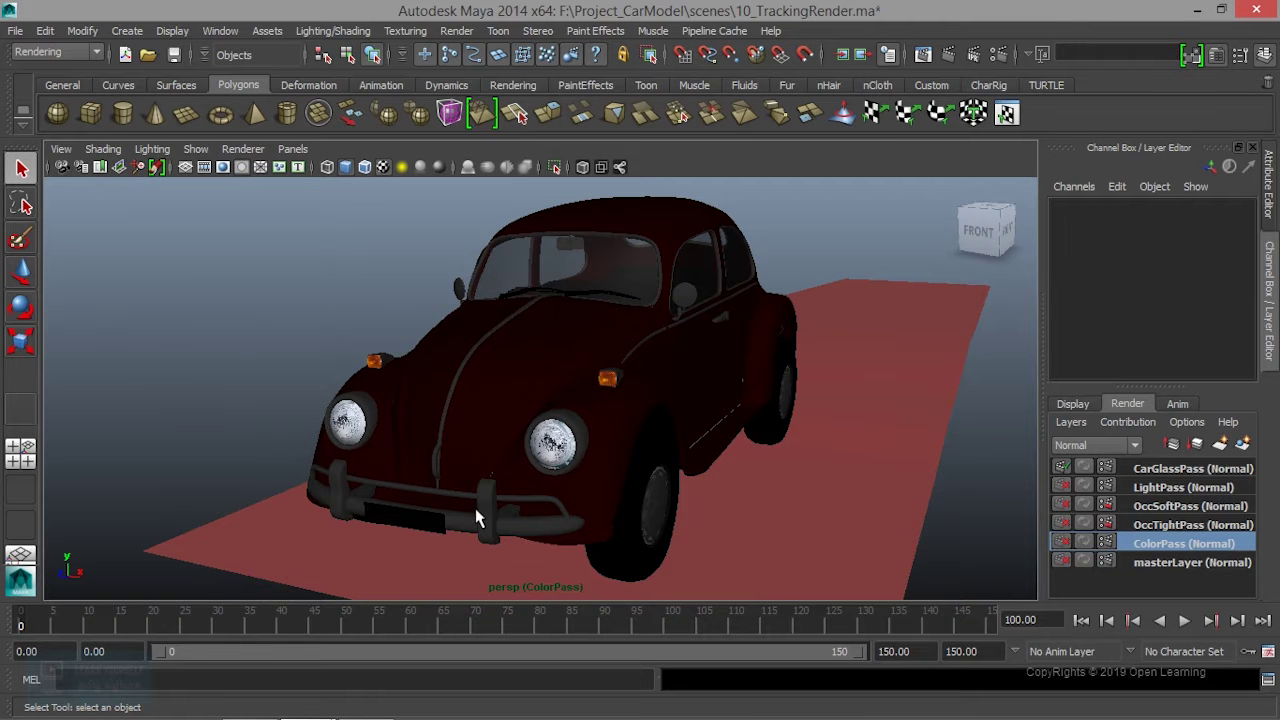
Switch to the CarGlassPass render layer and orbit to view the windshield from above
left_click(1185, 472)
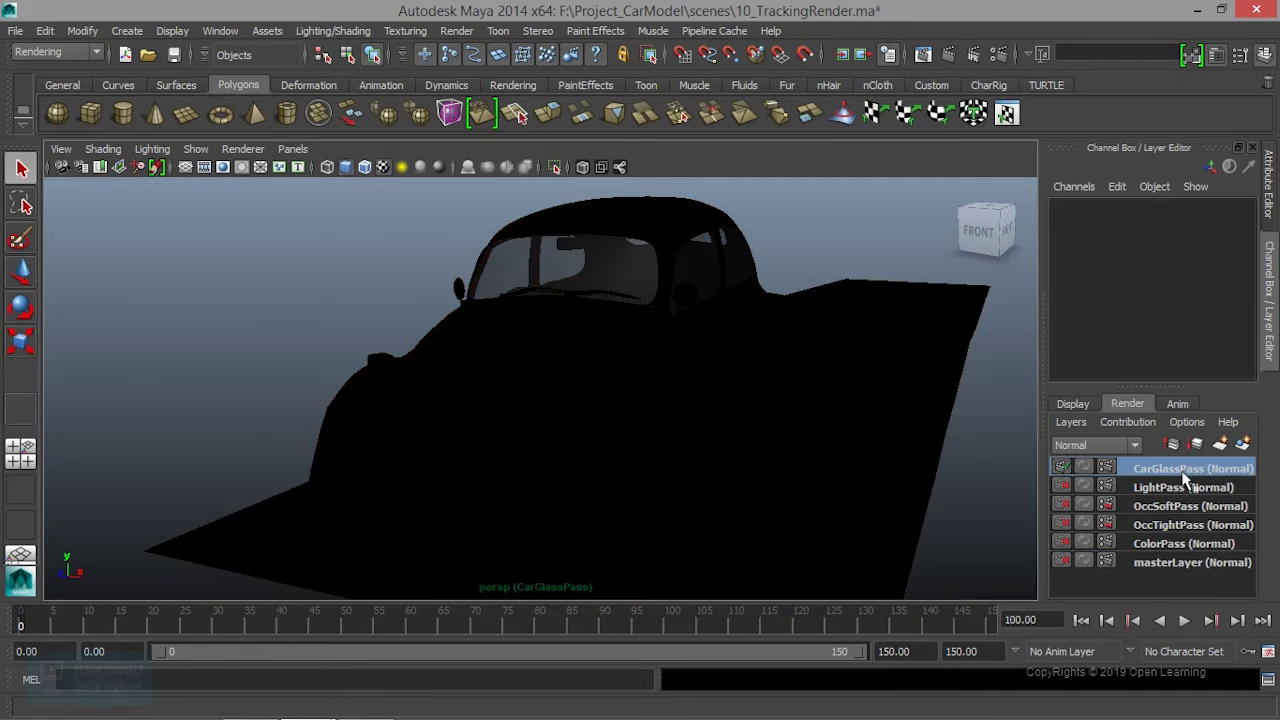
left_click_drag(786, 451, 900, 457)
mouse_move(826, 417)
left_mouse_down()
mouse_move(723, 411)
mouse_move(863, 400)
mouse_move(857, 414)
mouse_move(827, 388)
left_mouse_up()
Select the car body surface polySurface60 and inspect its attributes from a front-quarter view
left_click(502, 396)
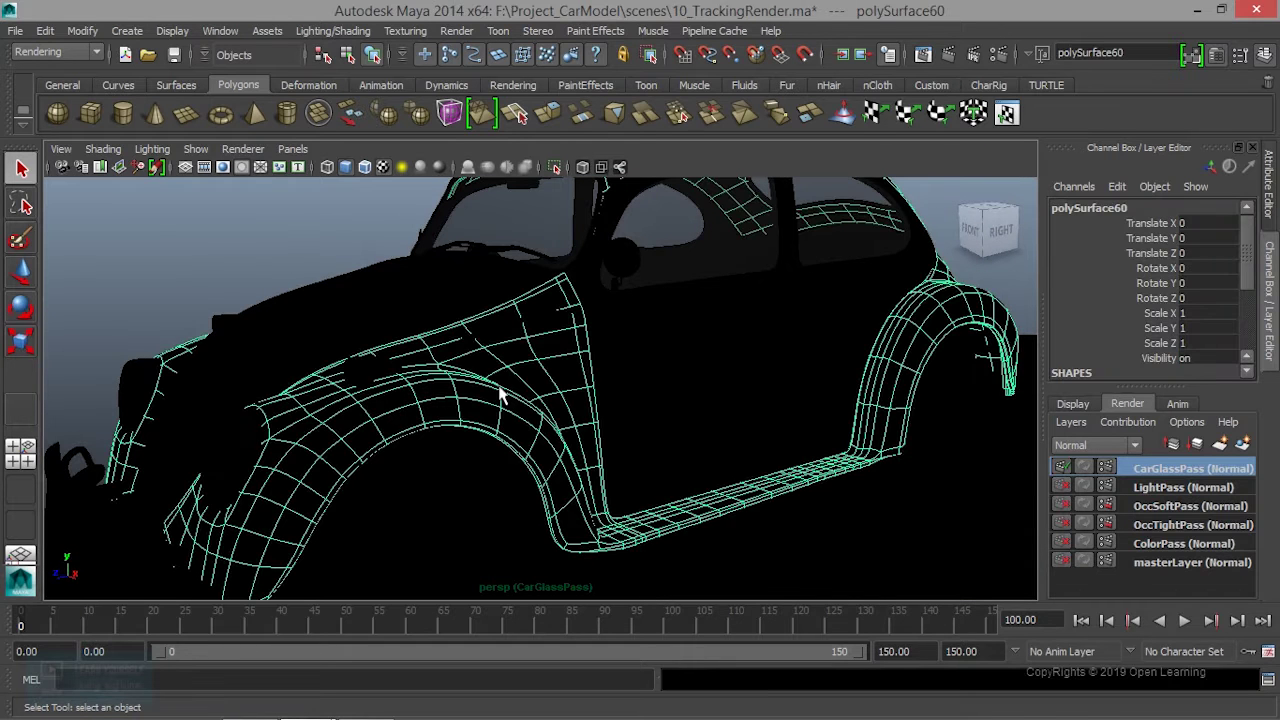
key("ctrl+a")
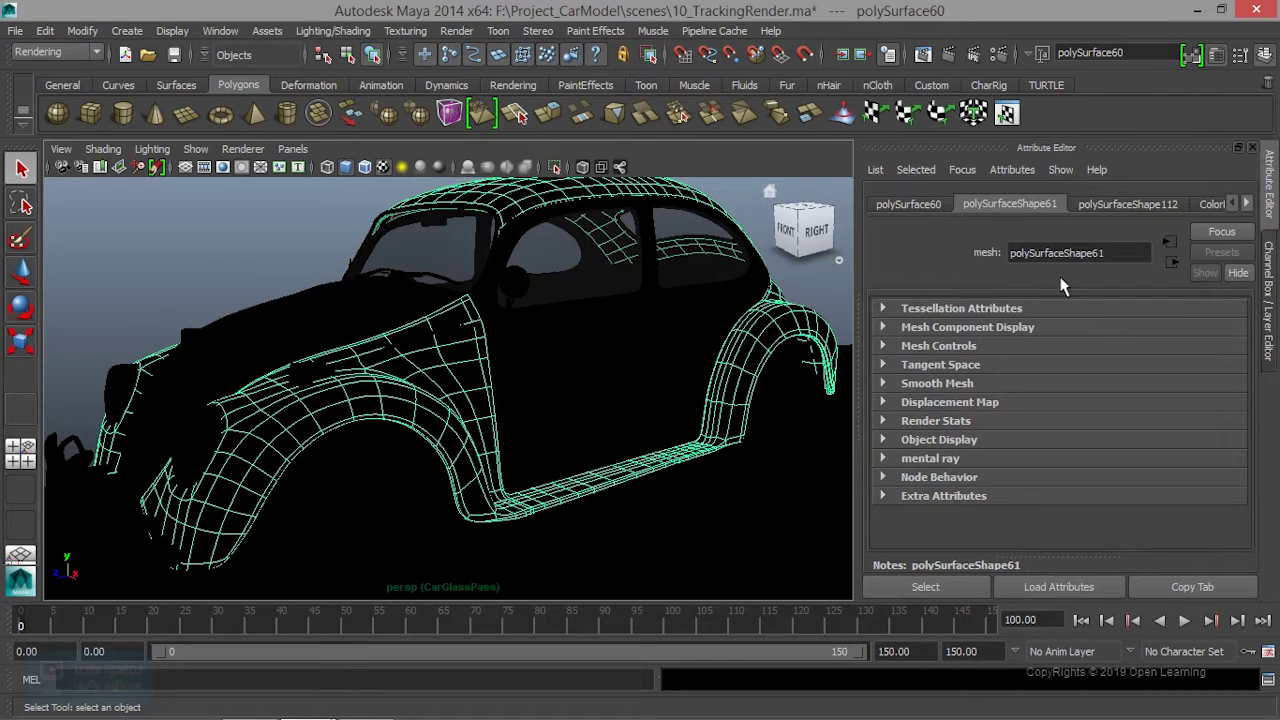
mouse_move(609, 403)
left_mouse_down()
mouse_move(571, 420)
mouse_move(620, 432)
mouse_move(514, 386)
mouse_move(467, 420)
mouse_move(489, 403)
left_mouse_up()
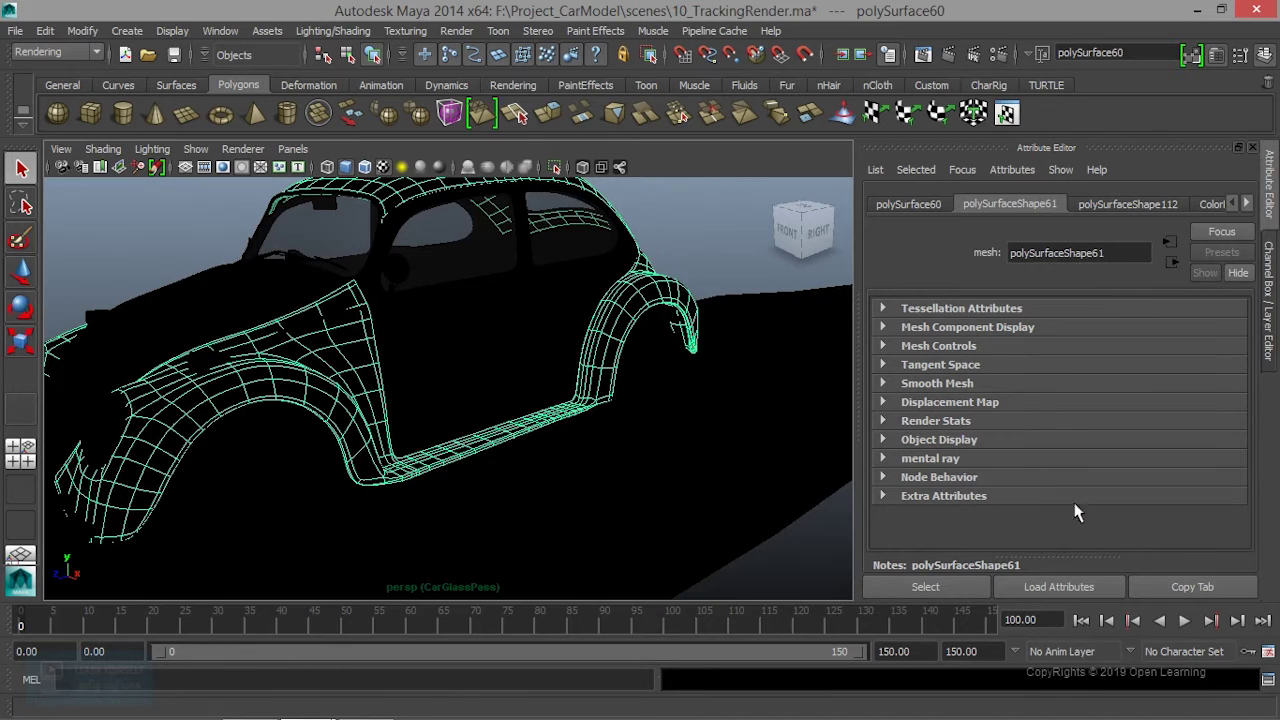
key("ctrl+a")
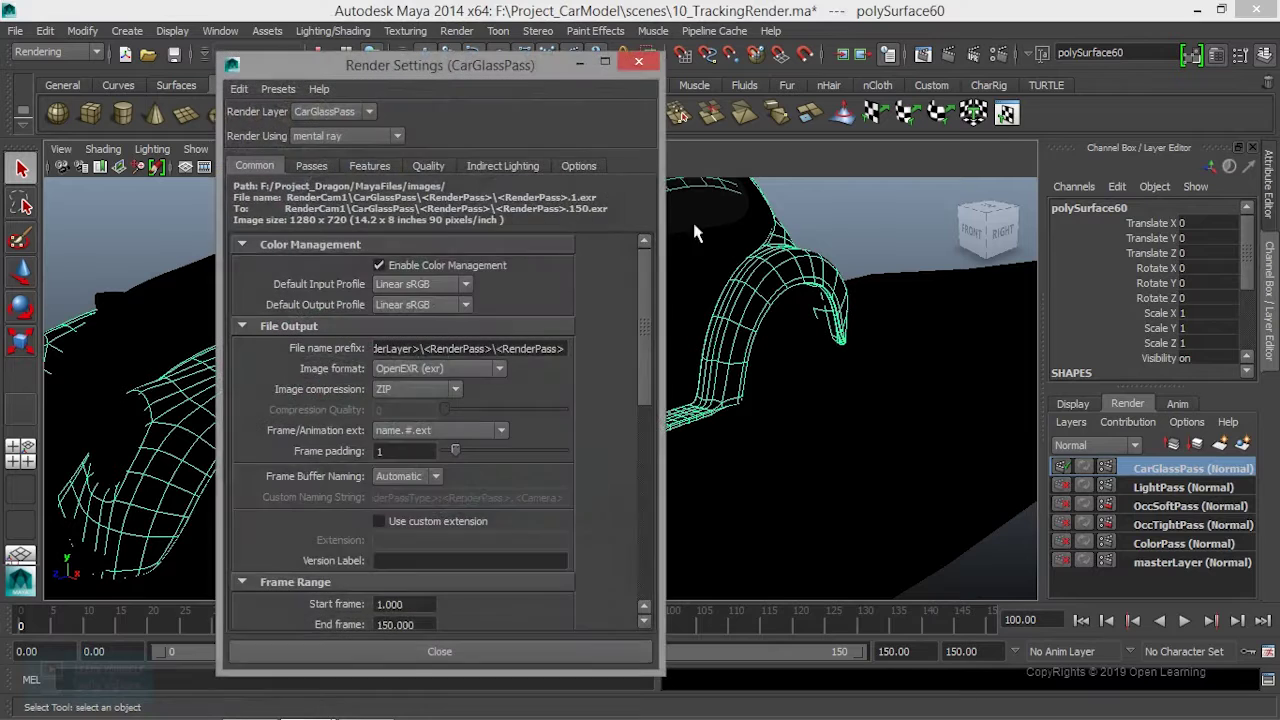
Check CarGlassPass's Car_Reflection pass in Render Settings: Reflection type, 4 channels, 32-bit Float
left_click(311, 165)
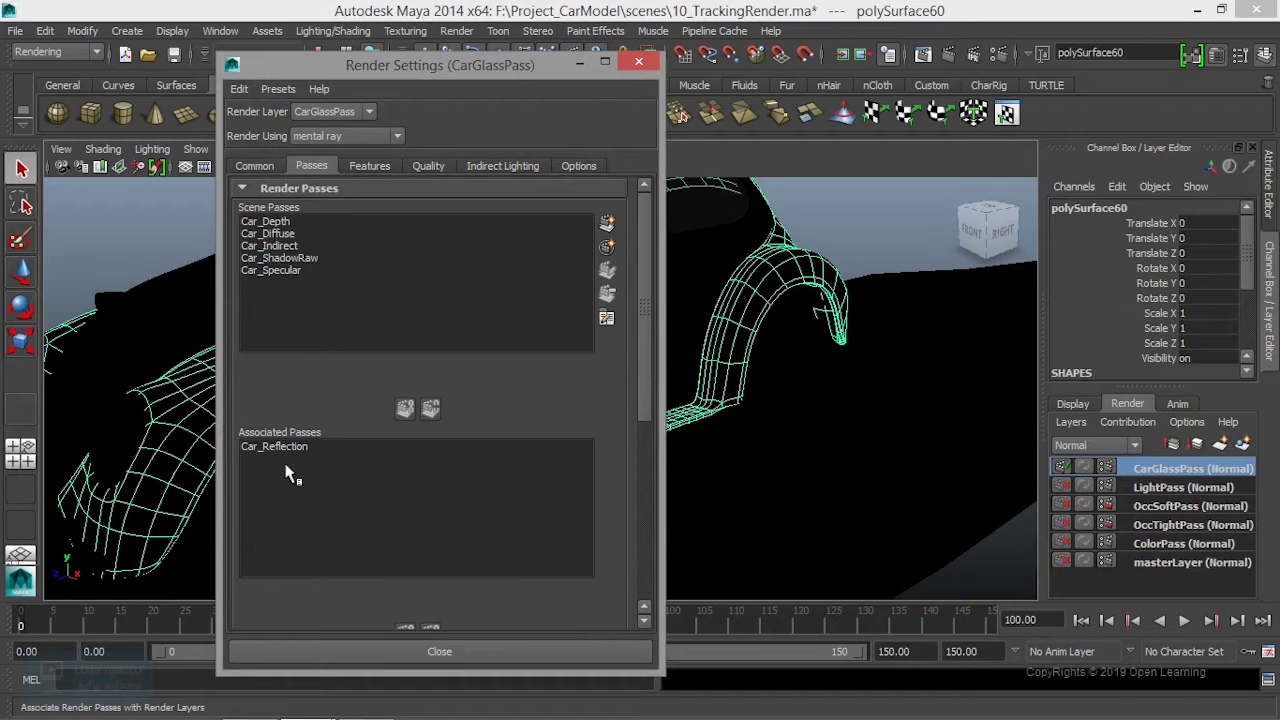
double_click(275, 447)
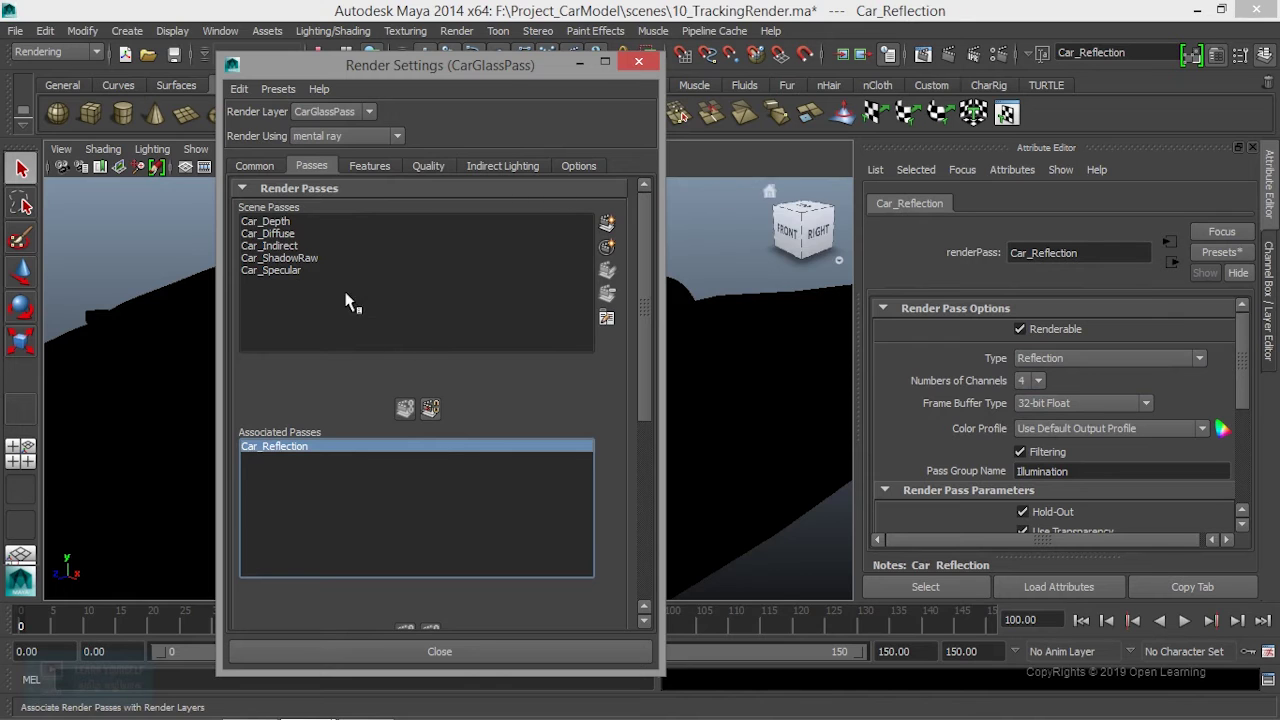
left_click(640, 62)
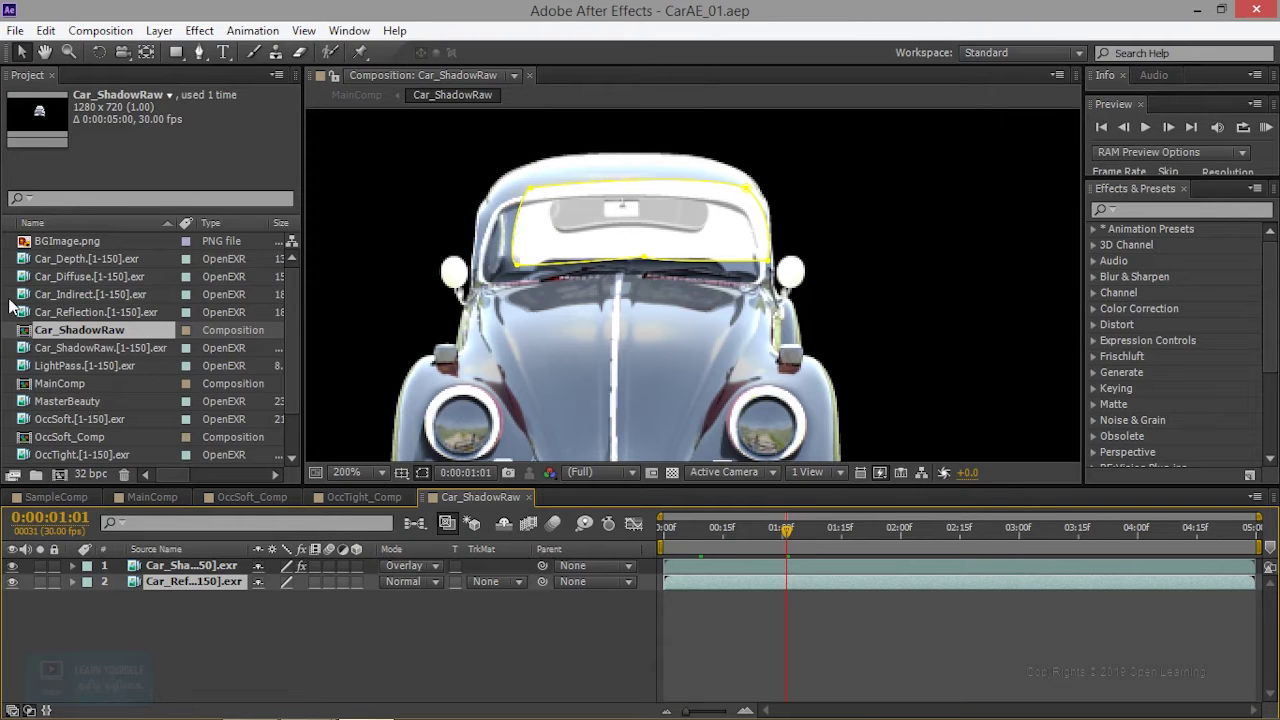
Import frame 1 of CarGlassPass/Car_Reflection as an OpenEXR sequence, Car_Reflection.[1-150].exr
double_click(10, 305)
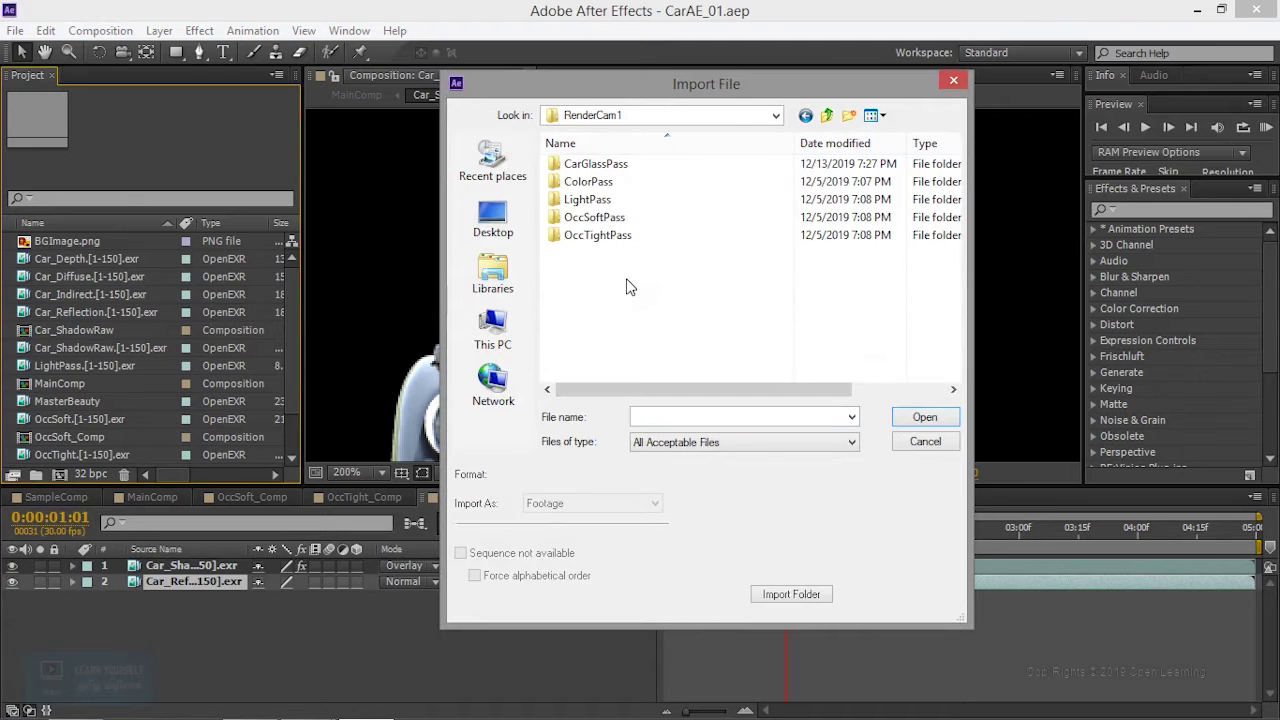
double_click(597, 164)
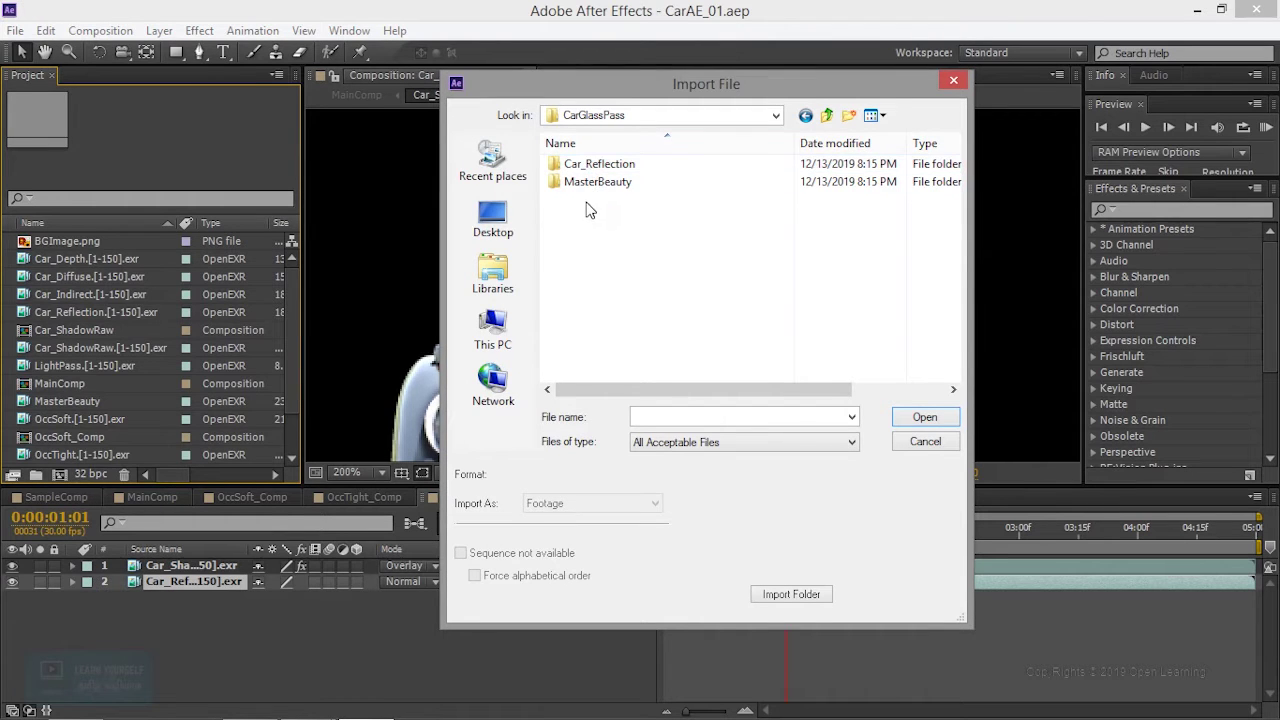
double_click(602, 184)
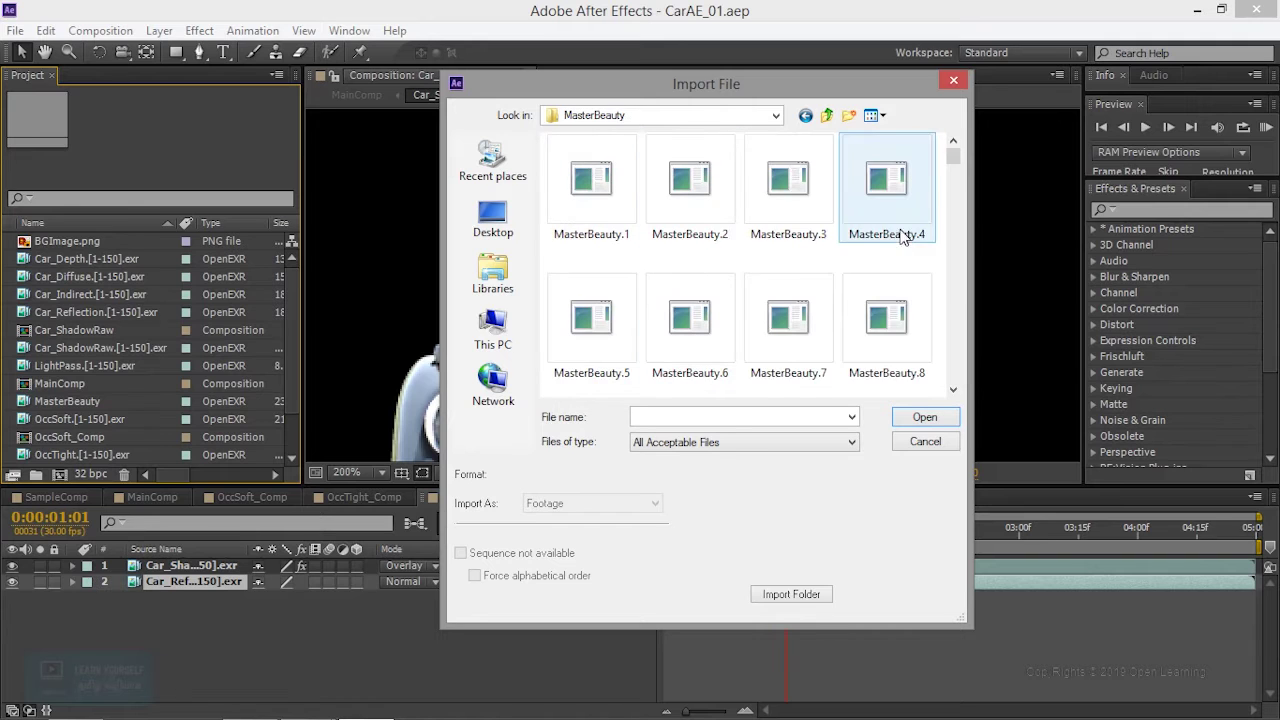
mouse_move(950, 164)
left_mouse_down()
mouse_move(956, 195)
mouse_move(954, 175)
left_mouse_up()
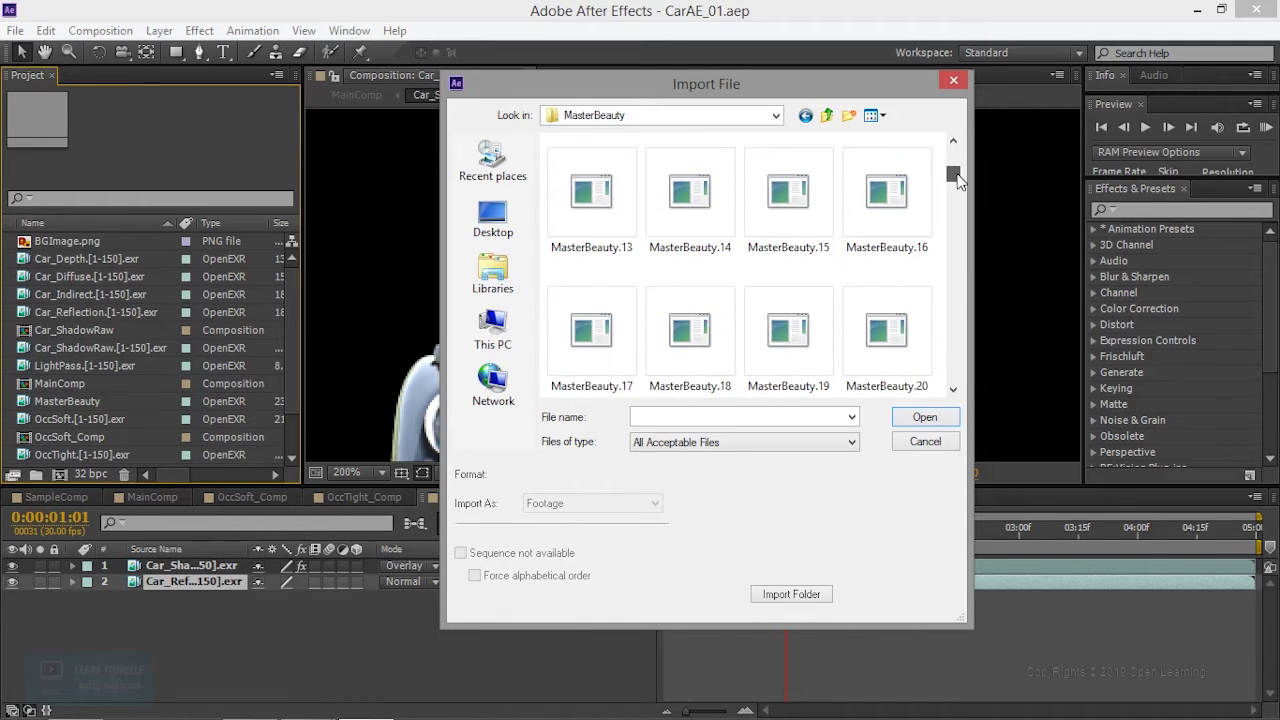
left_click(805, 115)
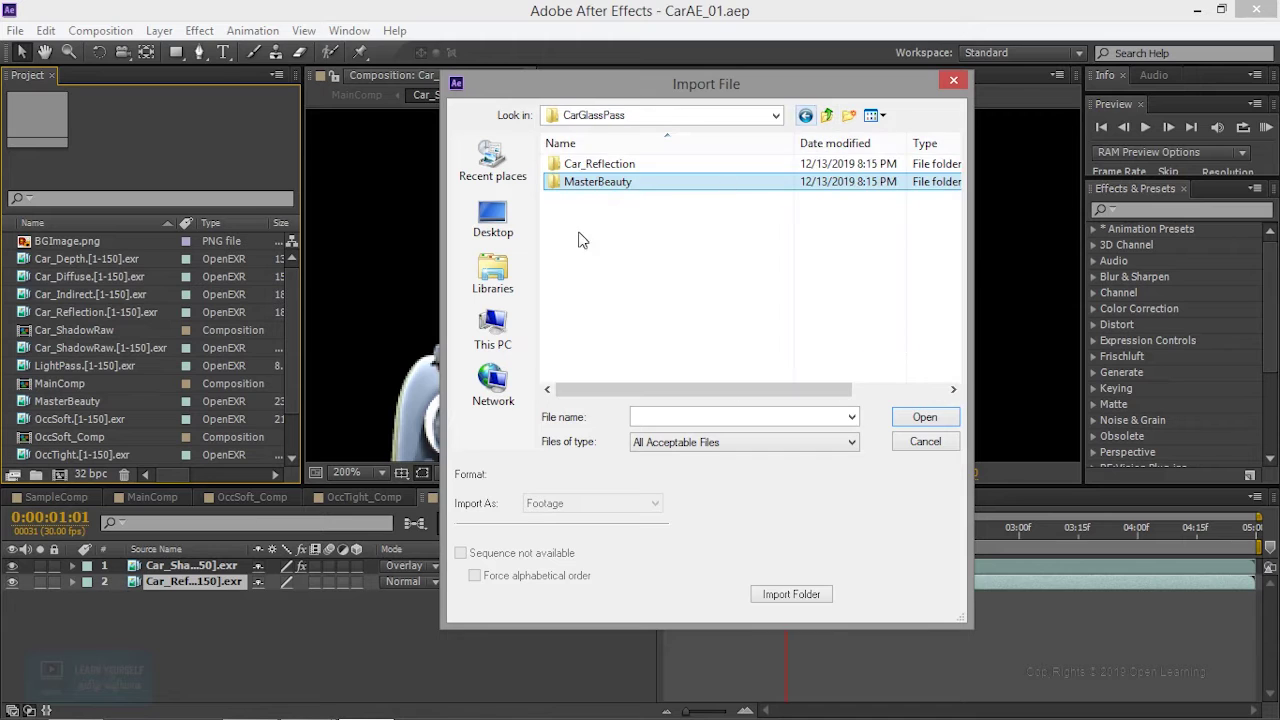
double_click(625, 165)
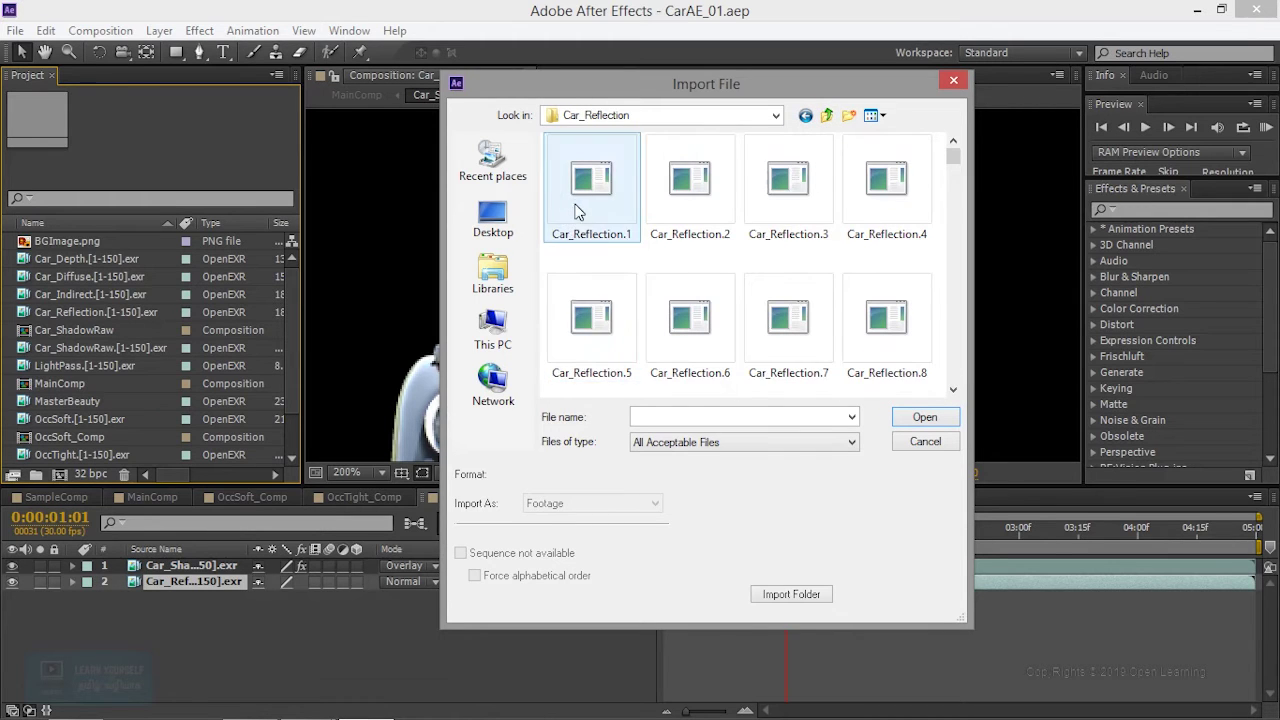
left_click(580, 213)
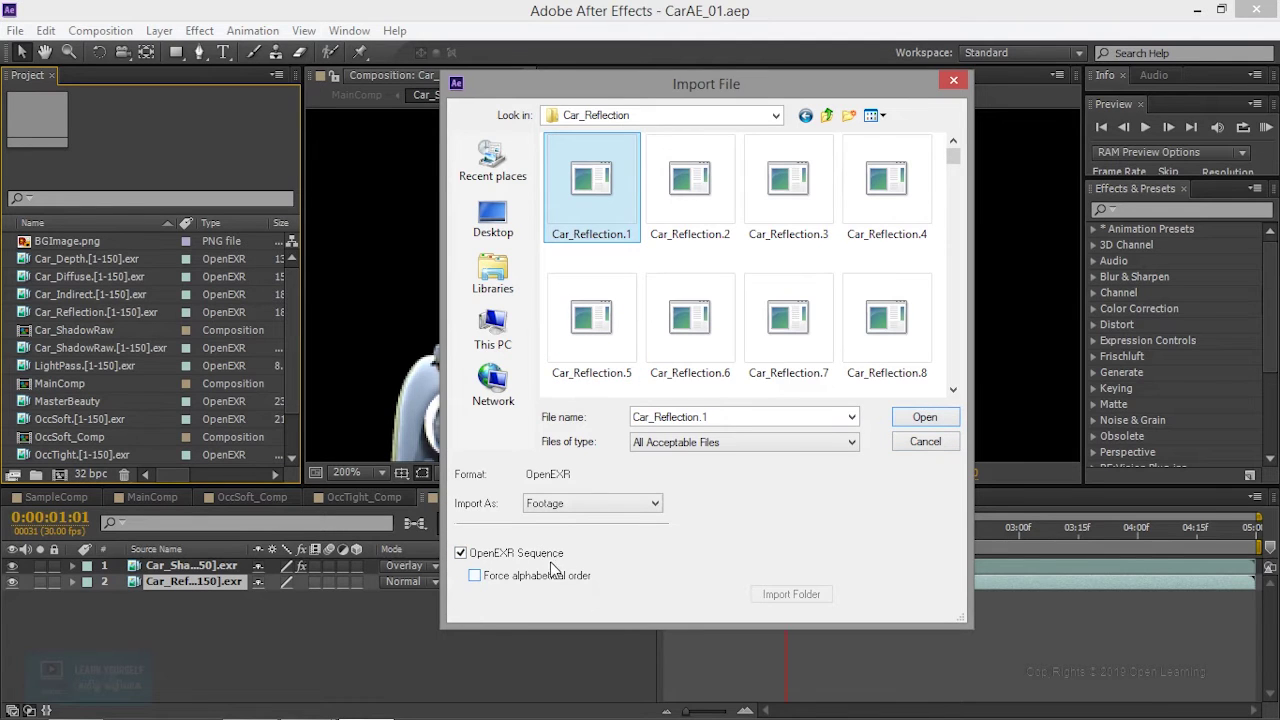
left_click(922, 418)
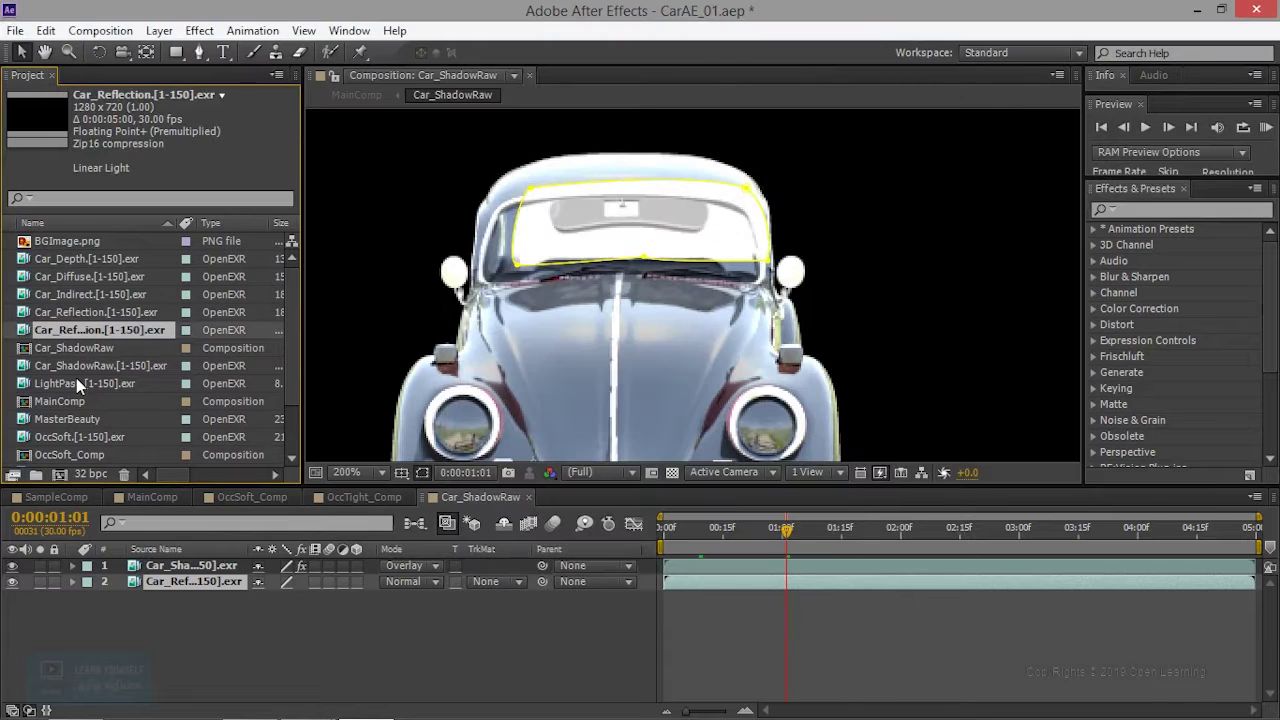
Delete the Car_Reflection layer from the Car_ShadowRaw comp
left_click(191, 594)
left_click(192, 564)
left_click(195, 584)
left_click(193, 561)
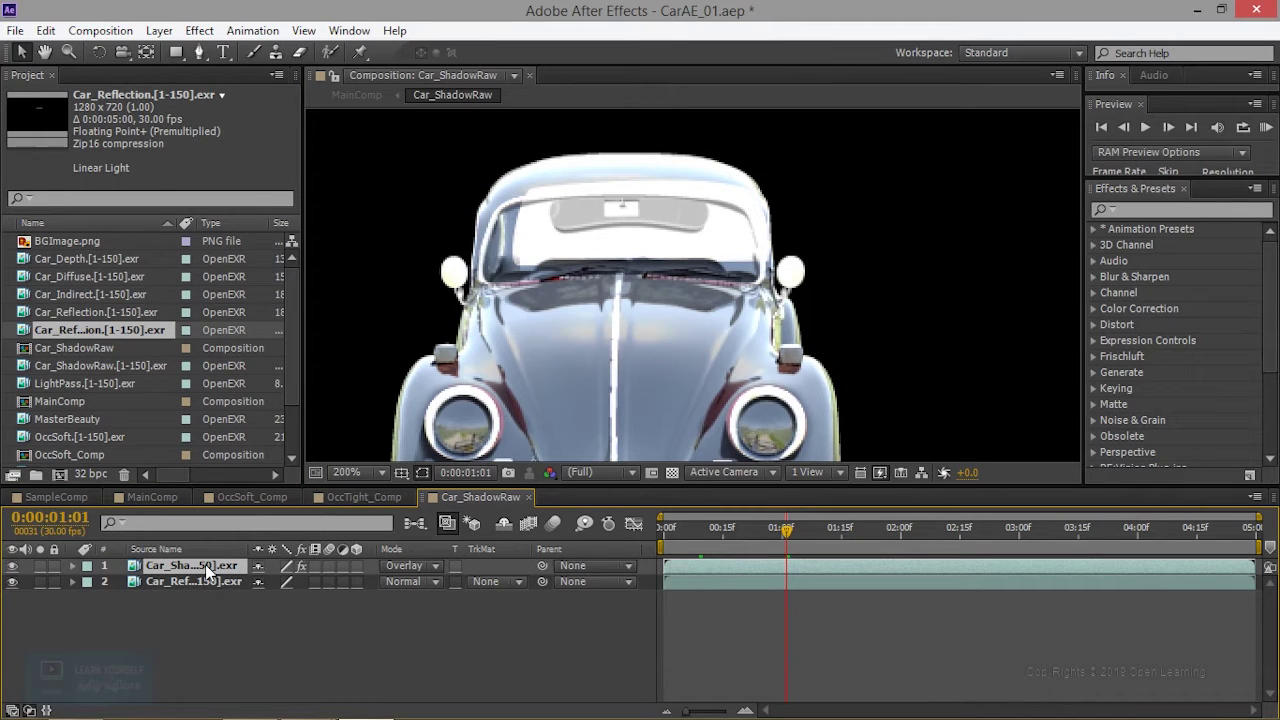
left_click(31, 577)
left_click(31, 577)
left_click(161, 583)
key("Delete")
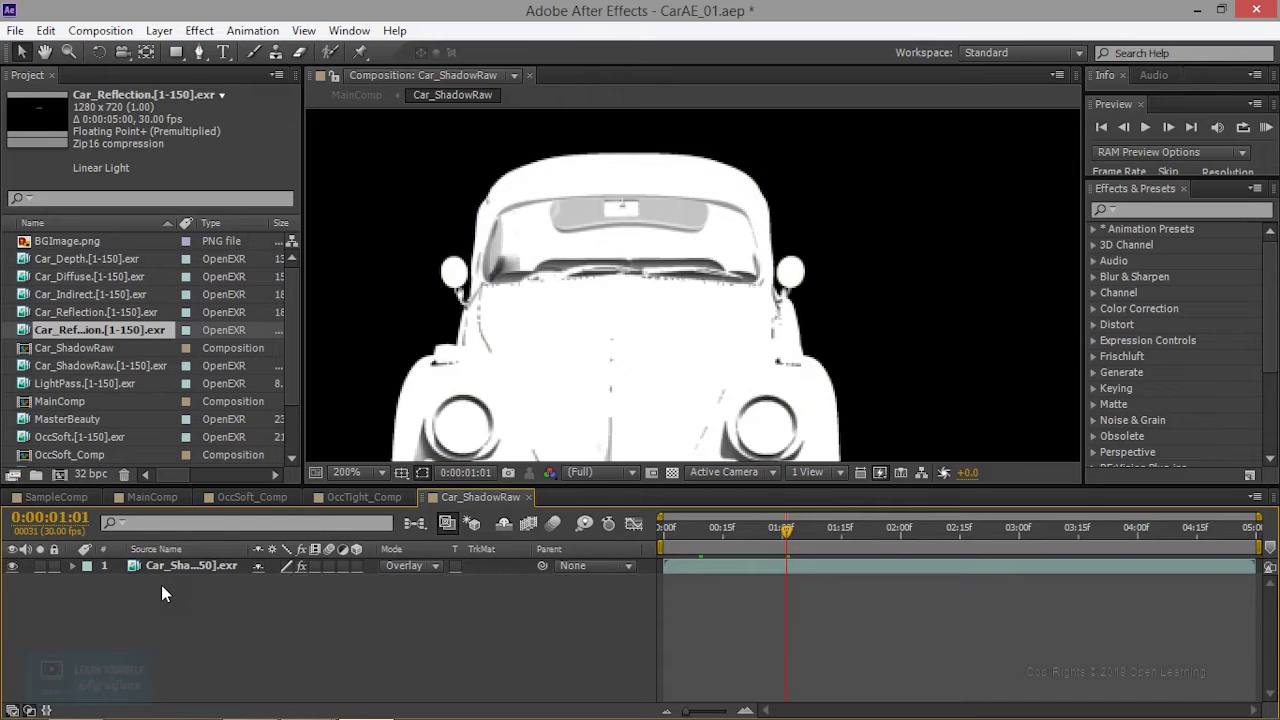
Expand the shadow layer to review its effects and transform properties, then collapse it
left_click(73, 565)
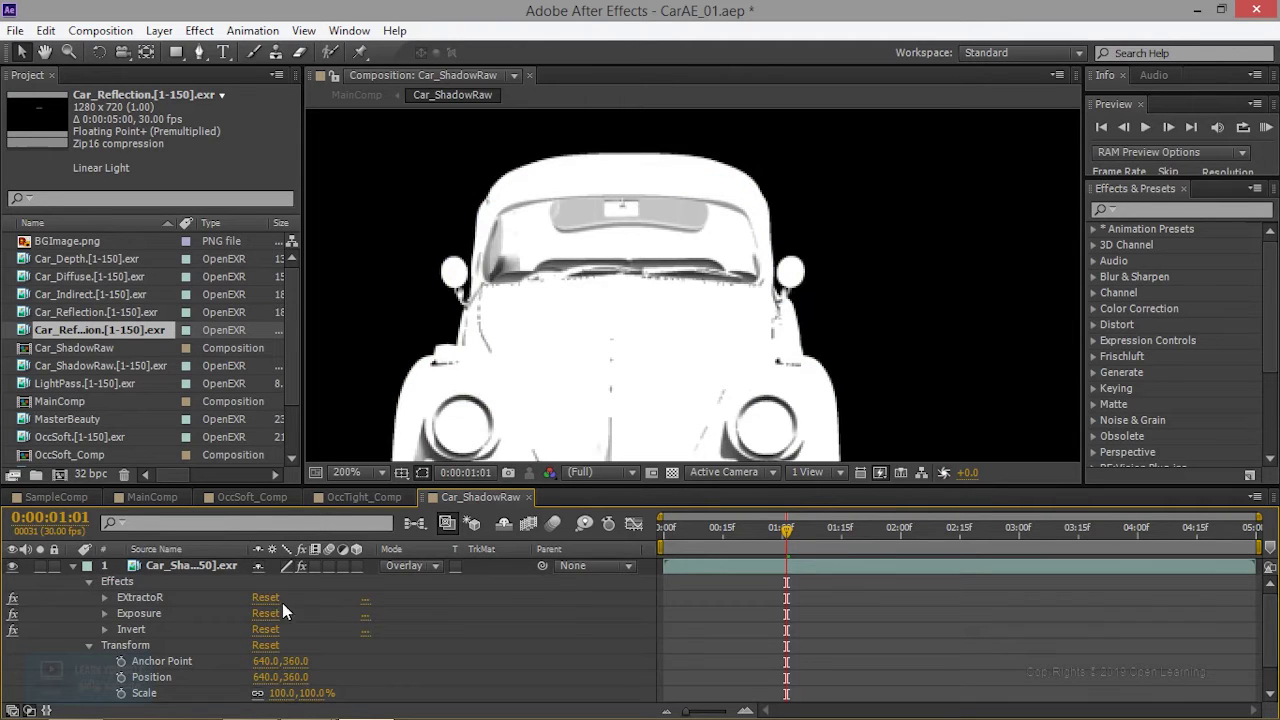
left_click(208, 564)
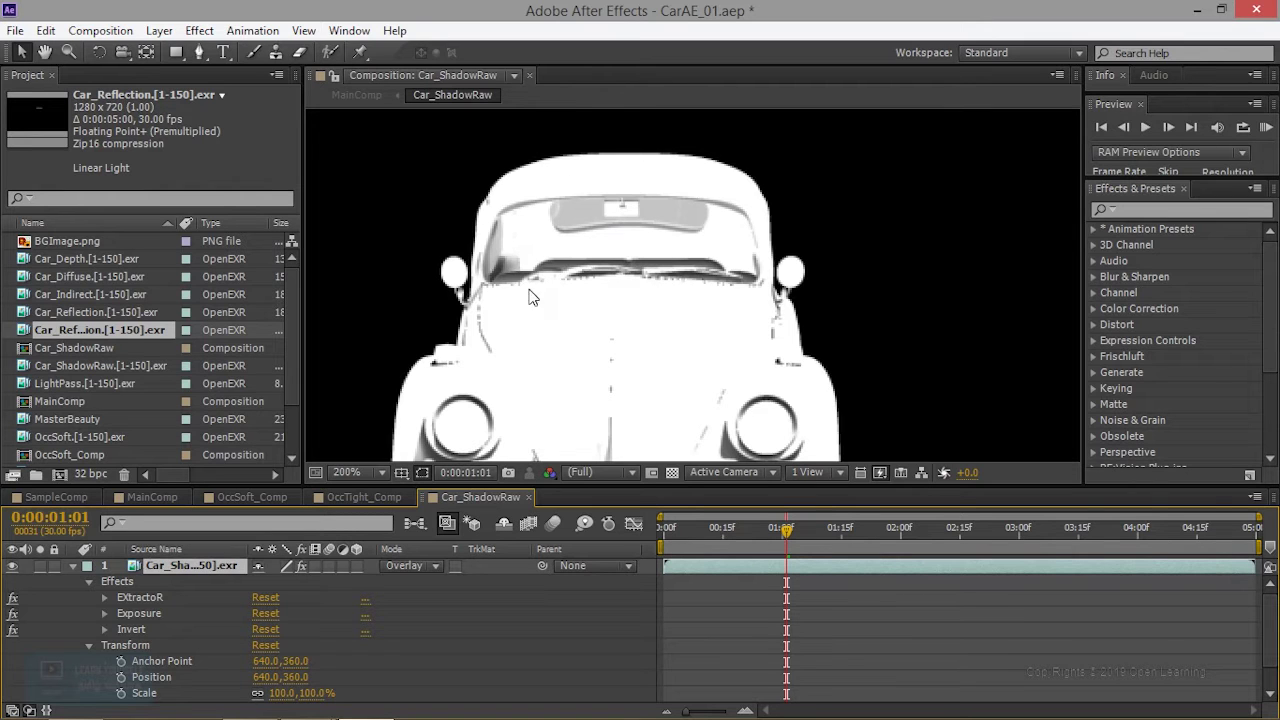
scroll(159, 613, "down", 2)
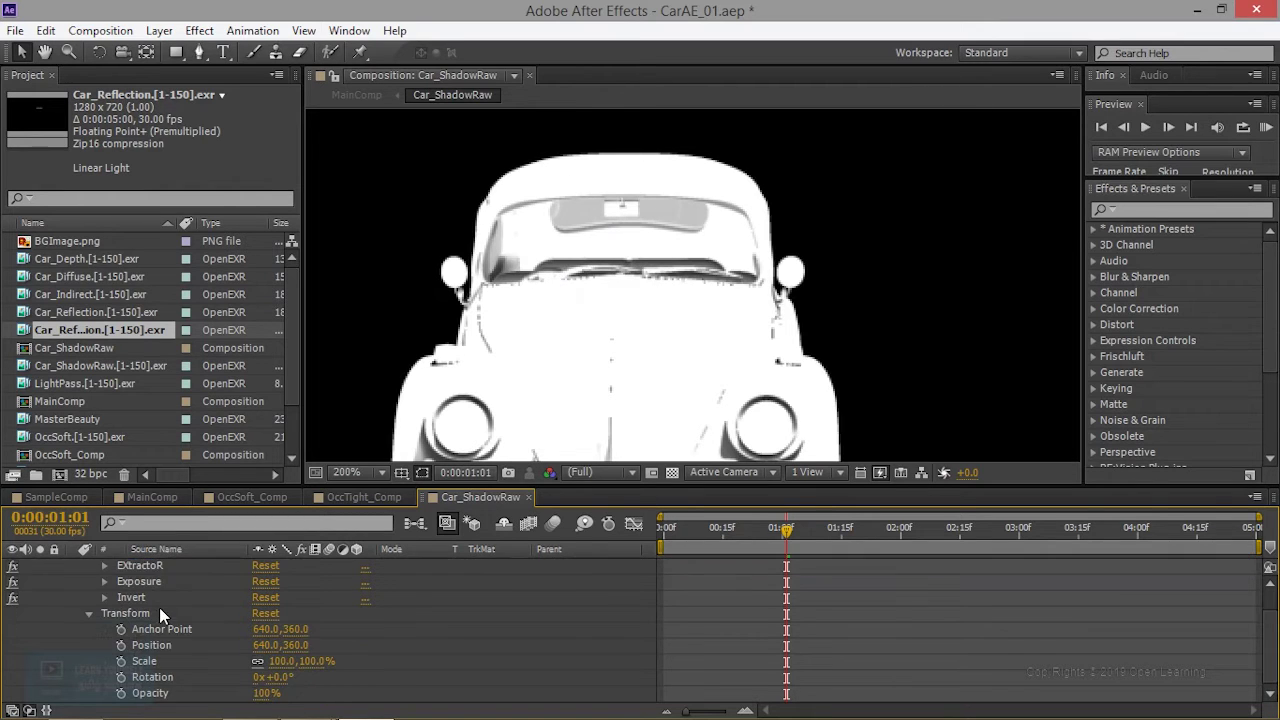
scroll(203, 628, "up", 2)
left_click(72, 566)
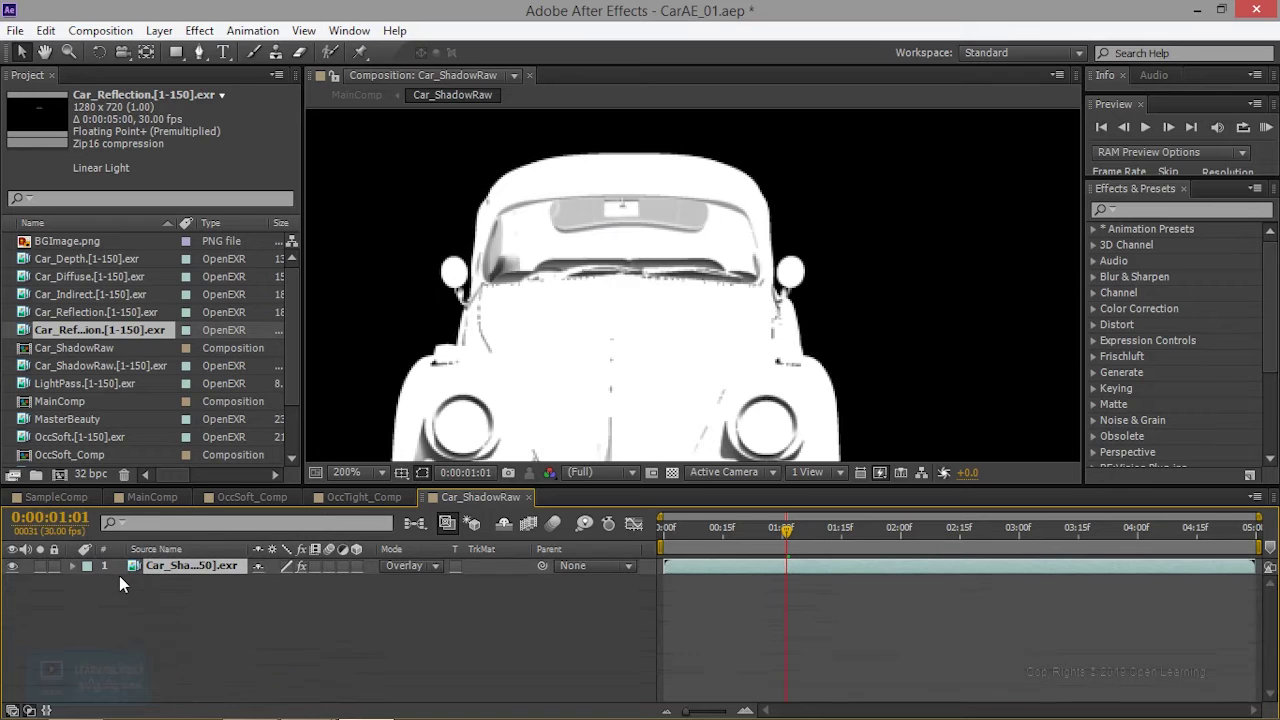
Apply EXtractoR to the shadow layer, then delete the duplicate EXtractoR 2 effect
right_click(201, 567)
mouse_move(341, 360)
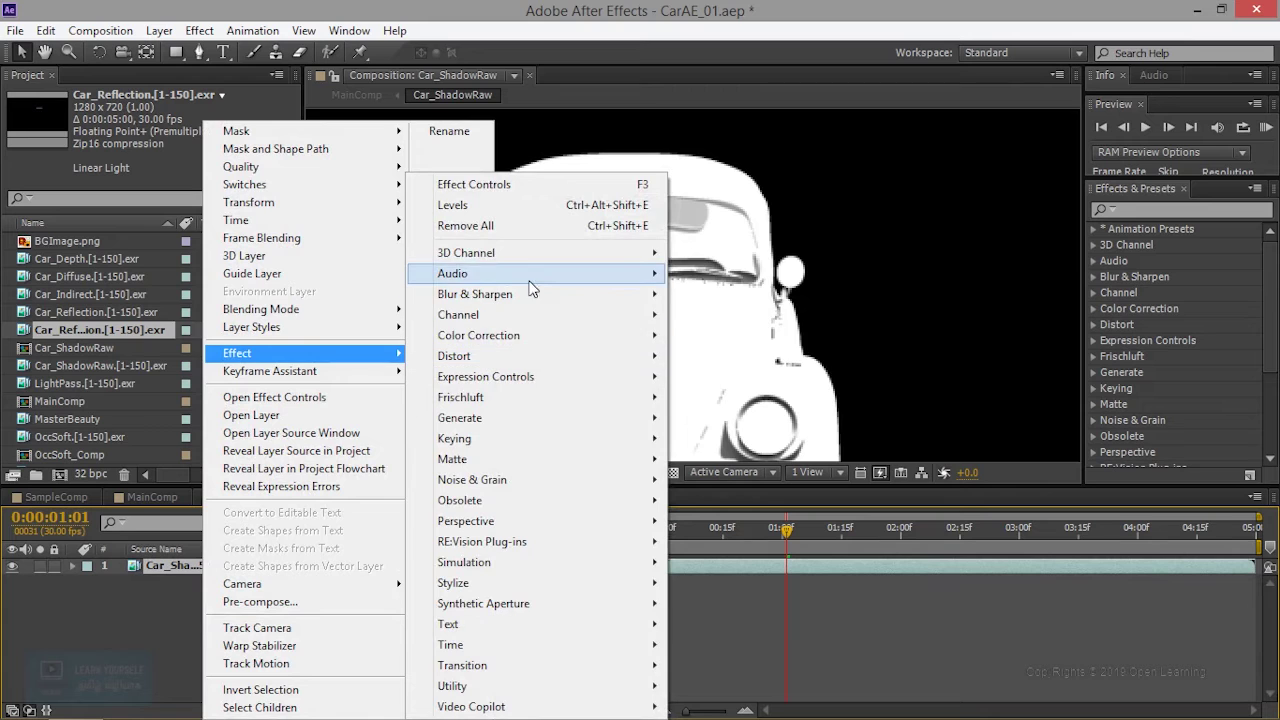
mouse_move(535, 255)
left_click(731, 318)
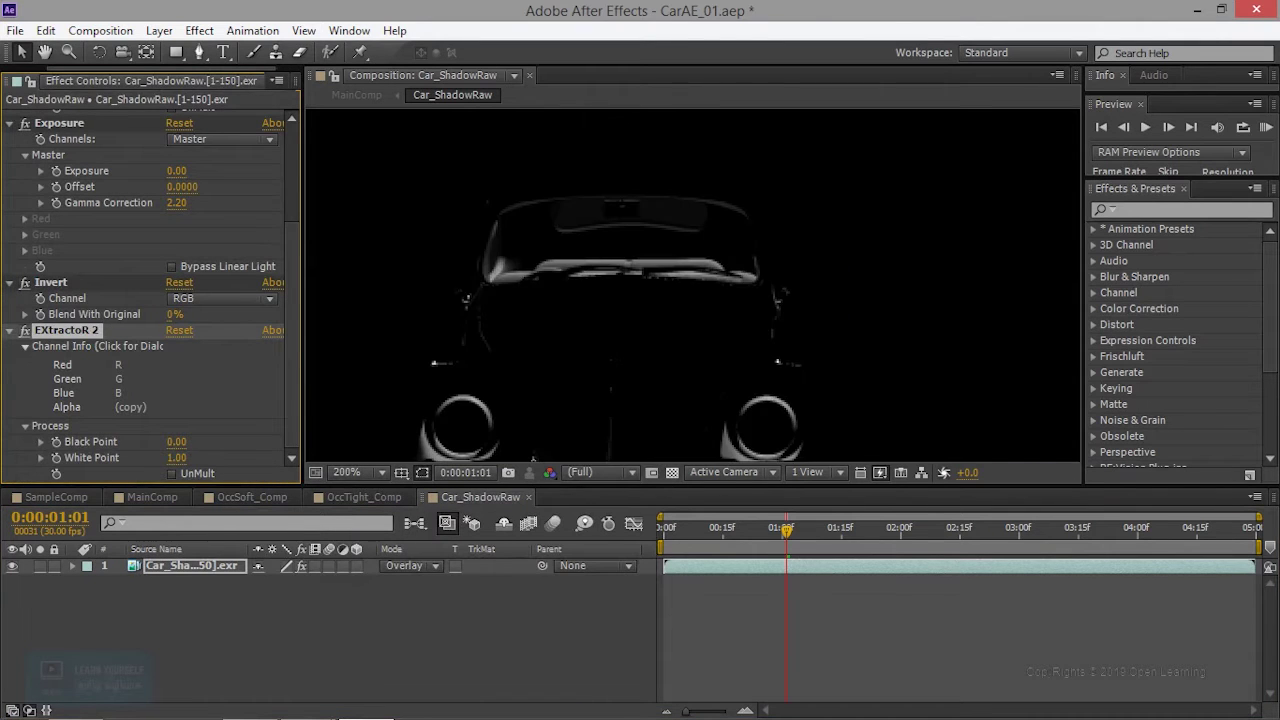
key("Delete")
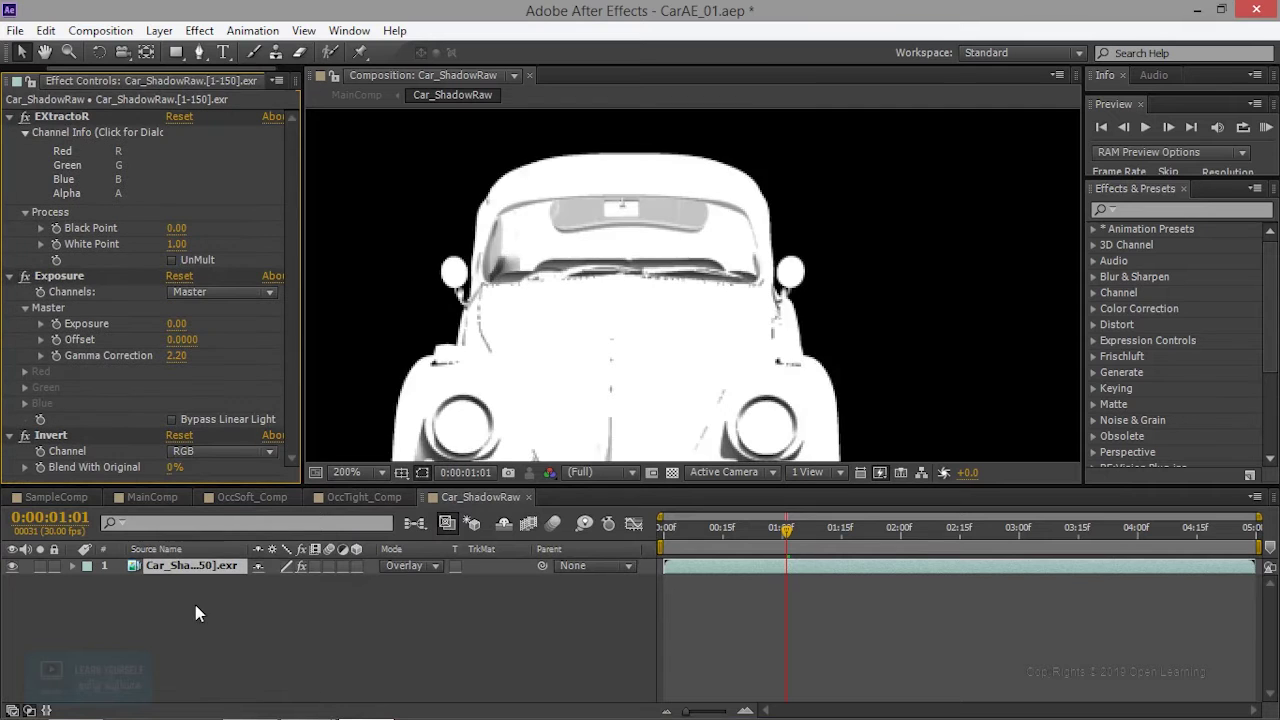
Select the EXtractoR and Exposure effects for copying and bring up the Project panel
left_click(63, 118)
left_click(56, 278, "ctrl")
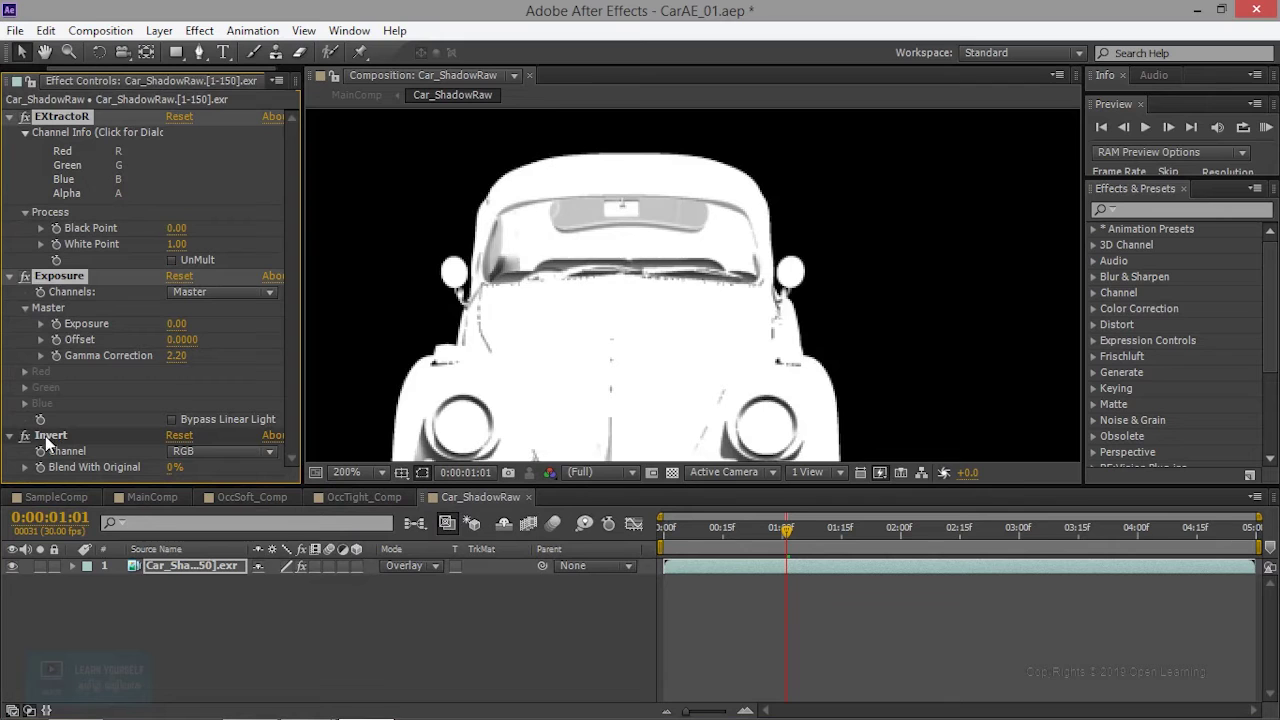
left_click_drag(83, 67, 38, 76)
left_click(28, 80)
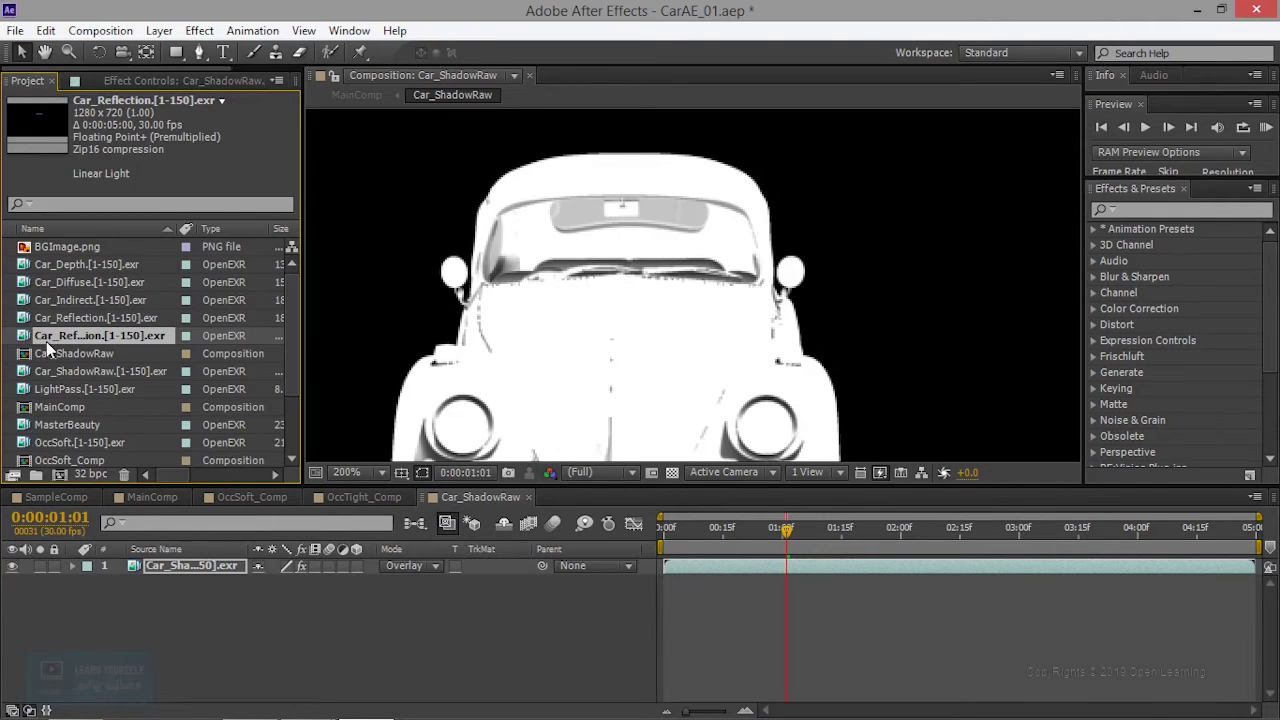
Add Car_Reflection as the top layer, paste EXtractoR and Exposure onto it, and confirm EXtractoR channels
left_click_drag(28, 345, 64, 572)
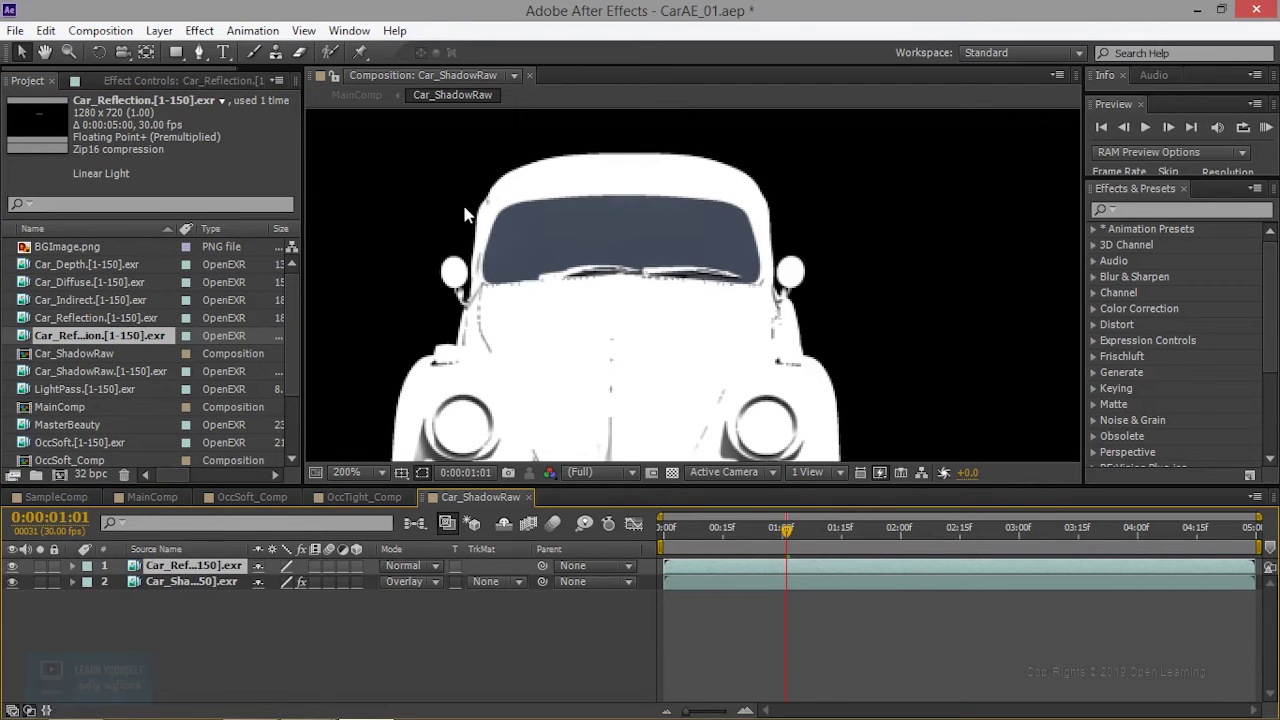
double_click(180, 564)
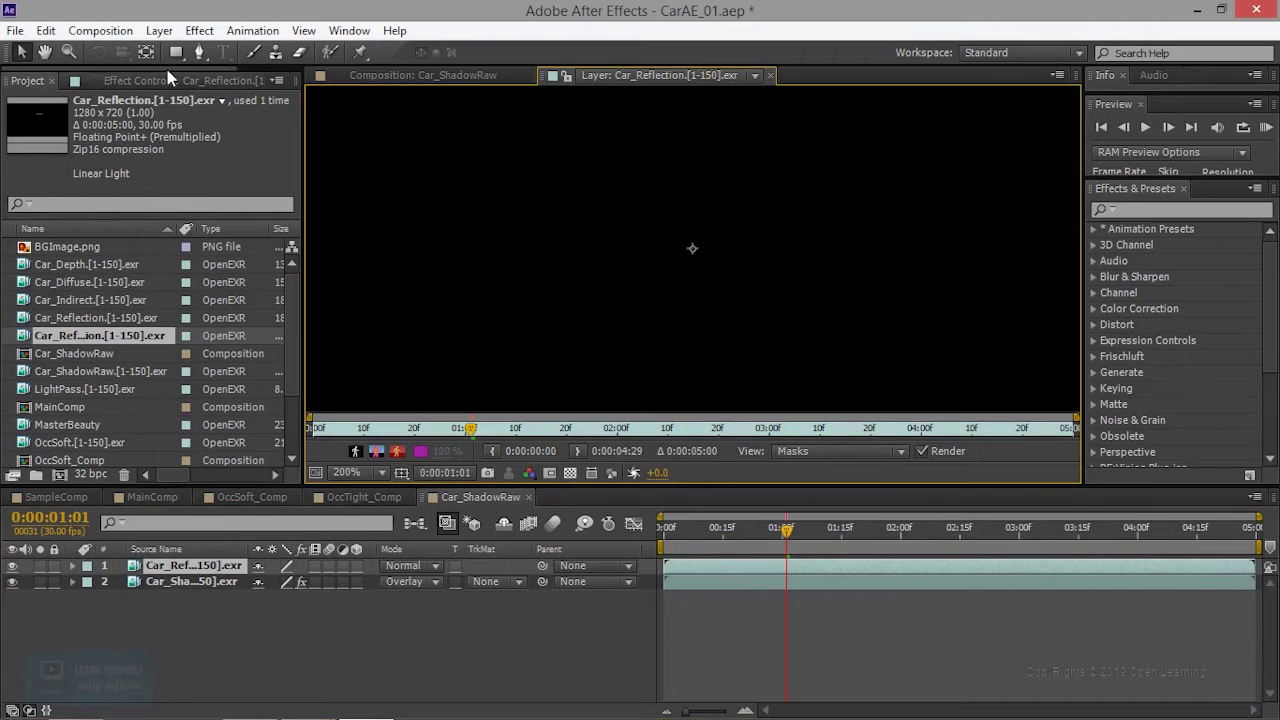
left_click(163, 82)
left_click(175, 573)
key("ctrl+v")
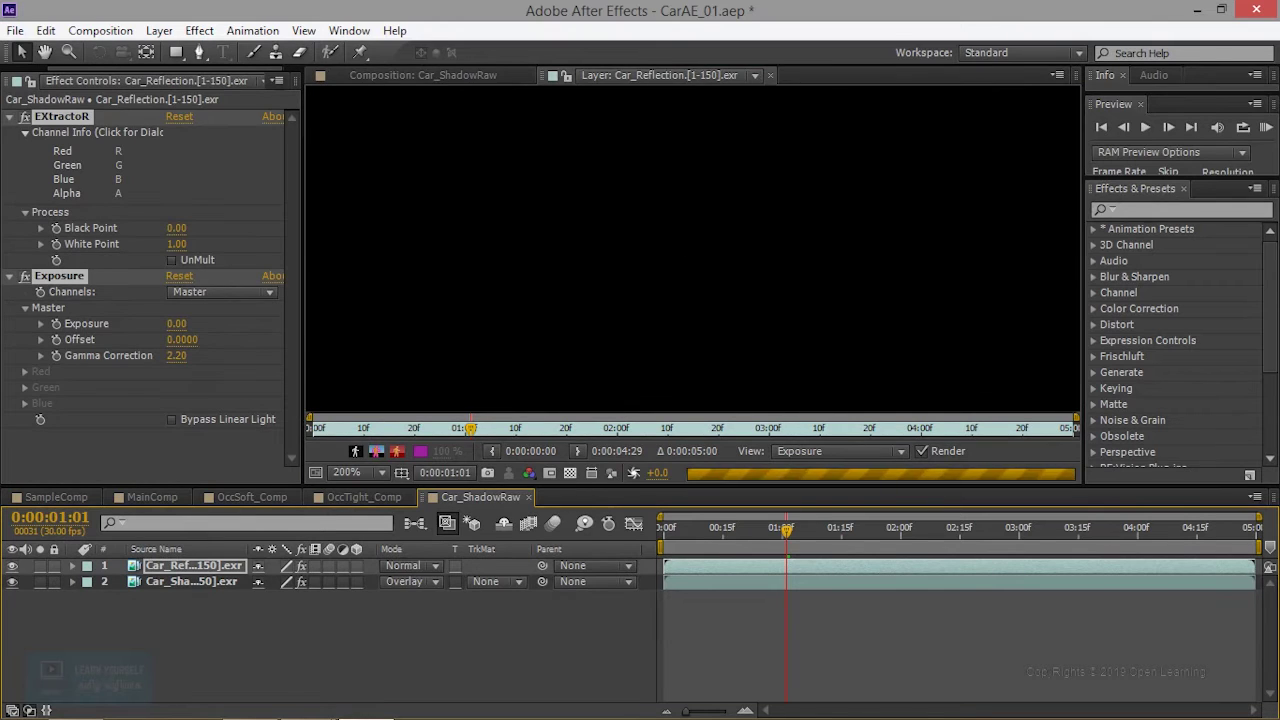
left_click(445, 78)
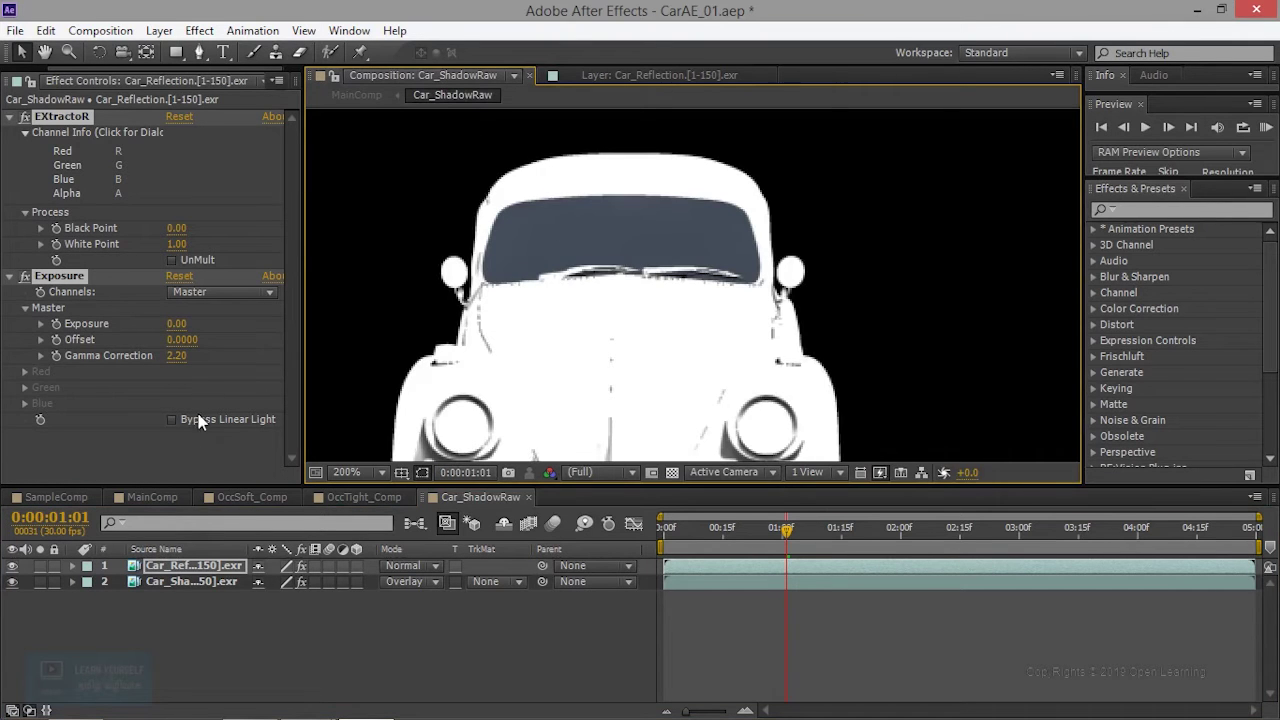
left_click(25, 276)
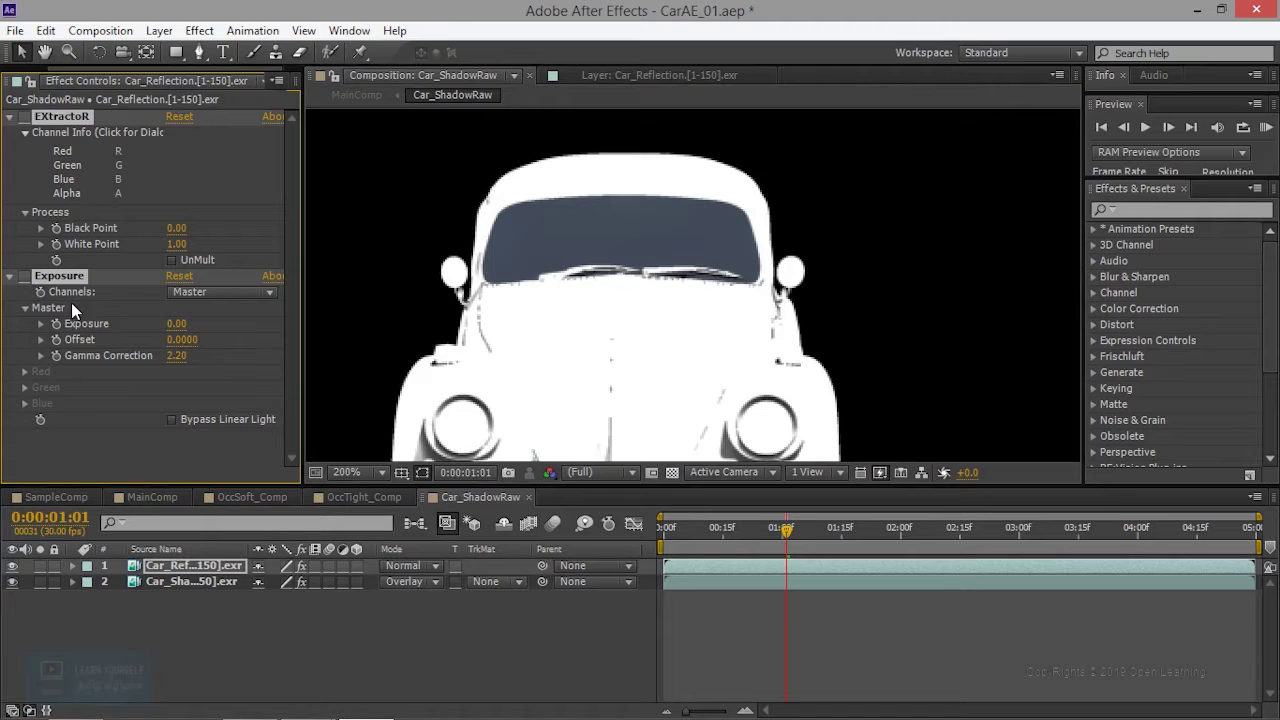
left_click(110, 165)
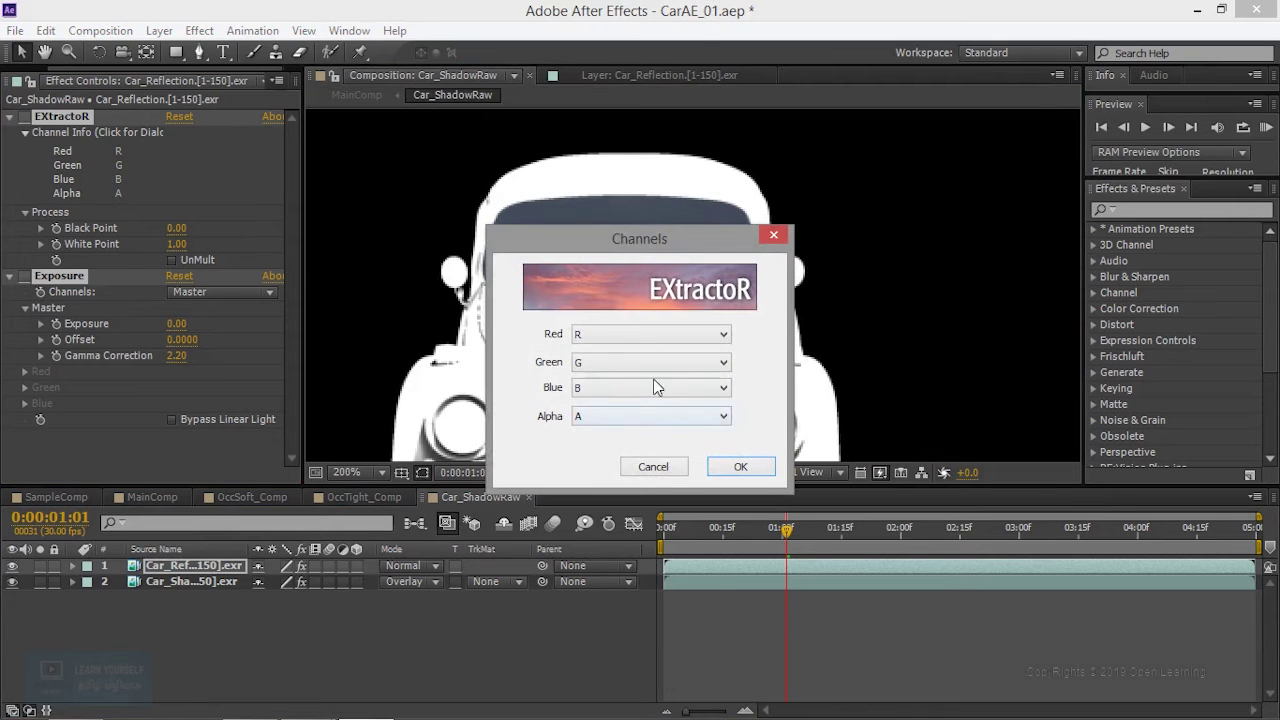
left_click(737, 468)
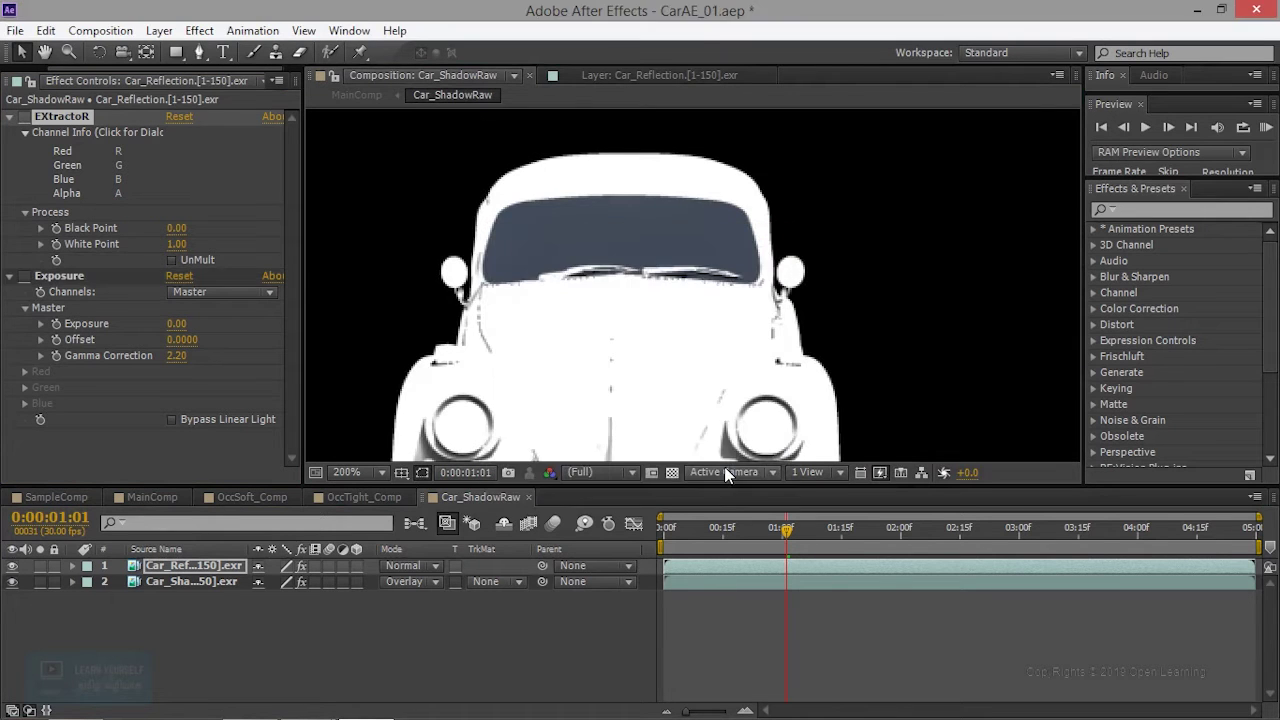
Change the shadow layer from Overlay to Normal and scrub between 0:00:00:21 and 0:00:02:04
left_click(408, 582)
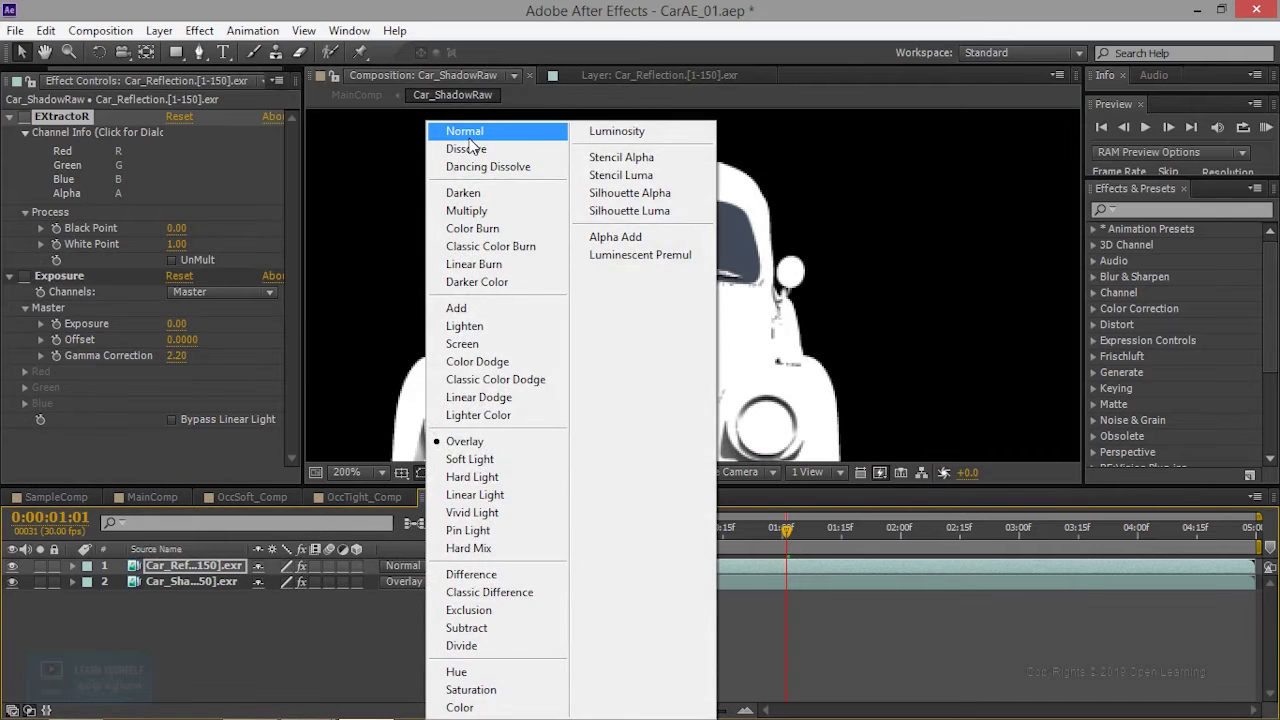
left_click(467, 133)
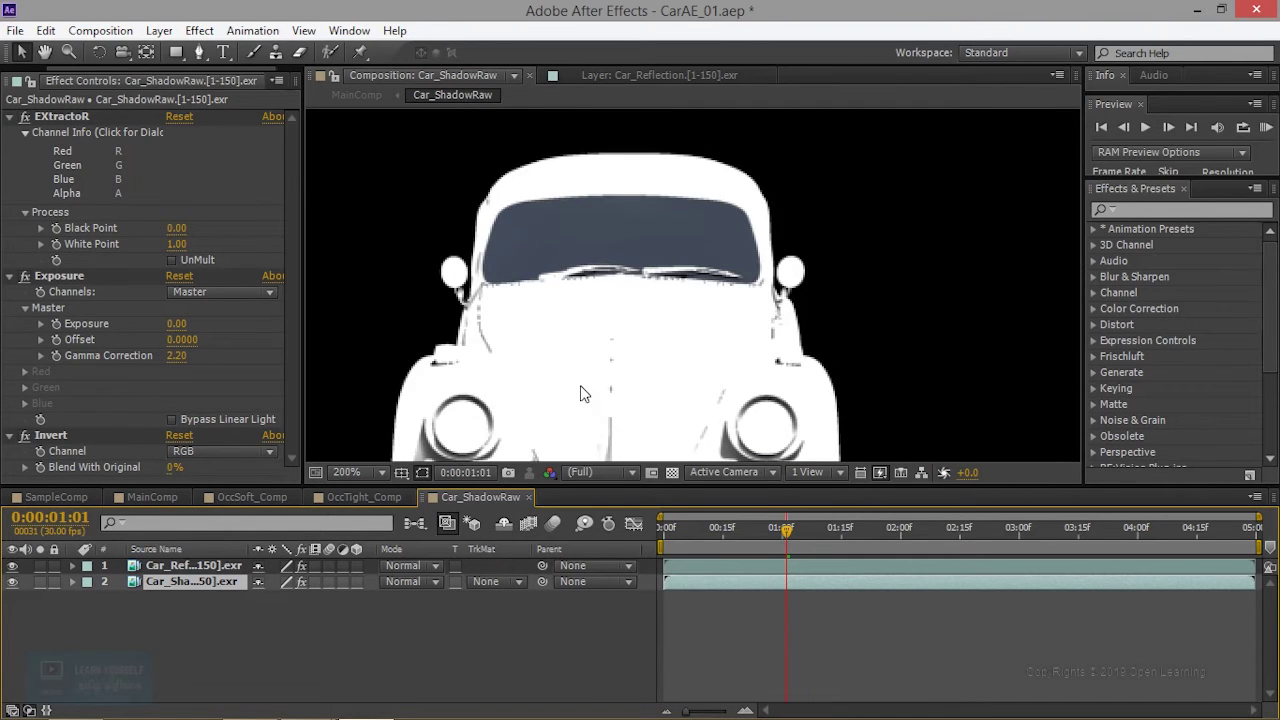
scroll(585, 393, "up", 2)
scroll(585, 393, "down", 1)
left_click_drag(792, 537, 746, 537)
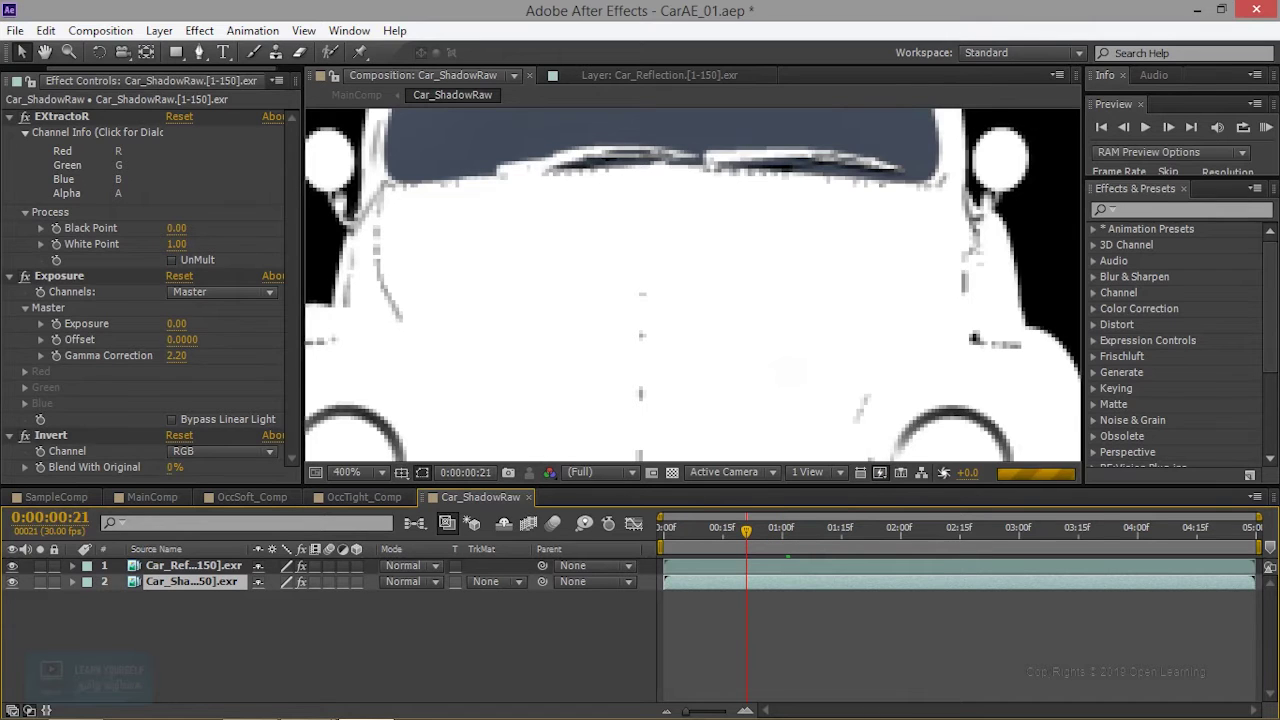
scroll(631, 449, "down", 1)
left_click(918, 540)
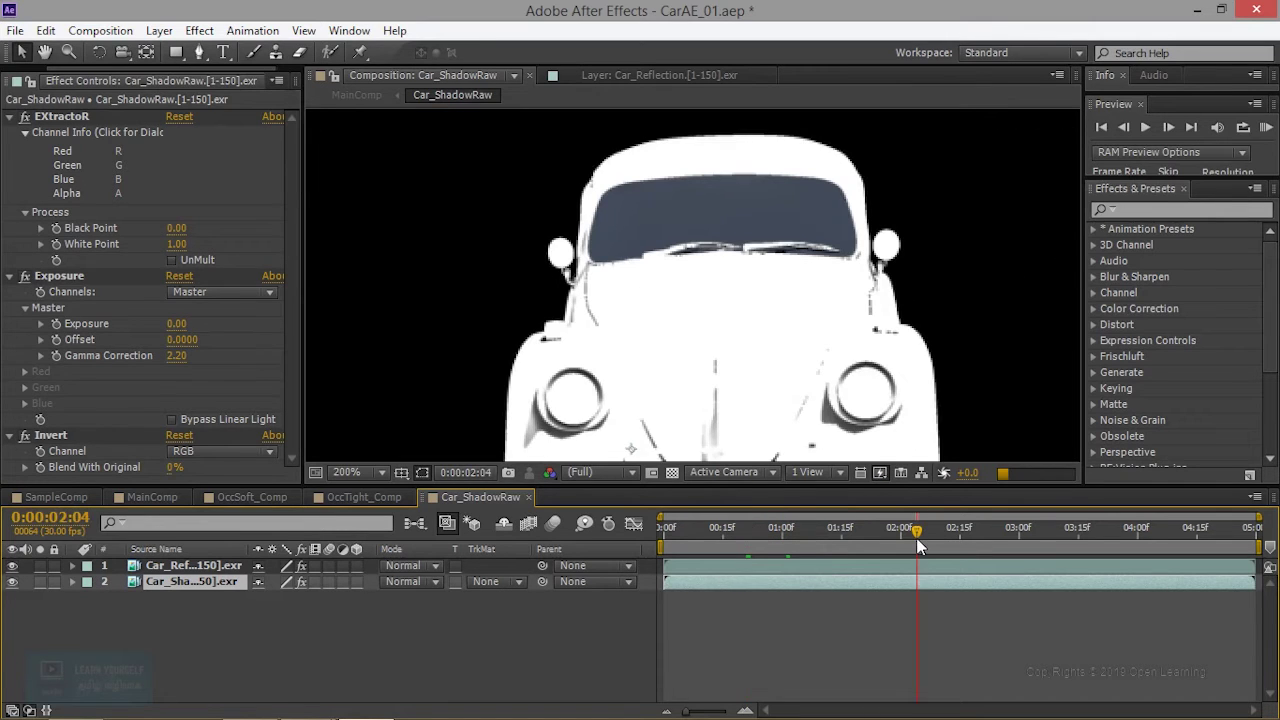
At 0:00:02:29, lower the shadow pass Exposure gamma below 2.20 and toggle Exposure to compare
left_click(1016, 532)
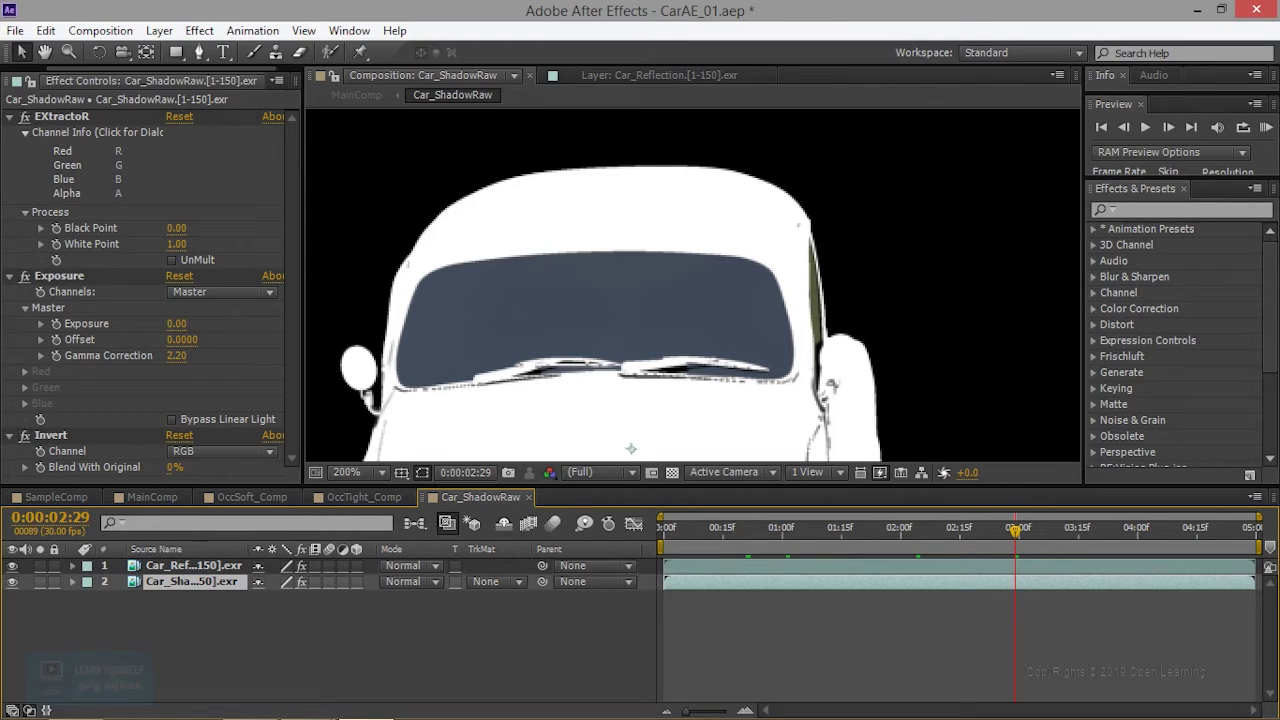
mouse_move(177, 356)
left_mouse_down()
mouse_move(158, 356)
mouse_move(170, 356)
left_mouse_up()
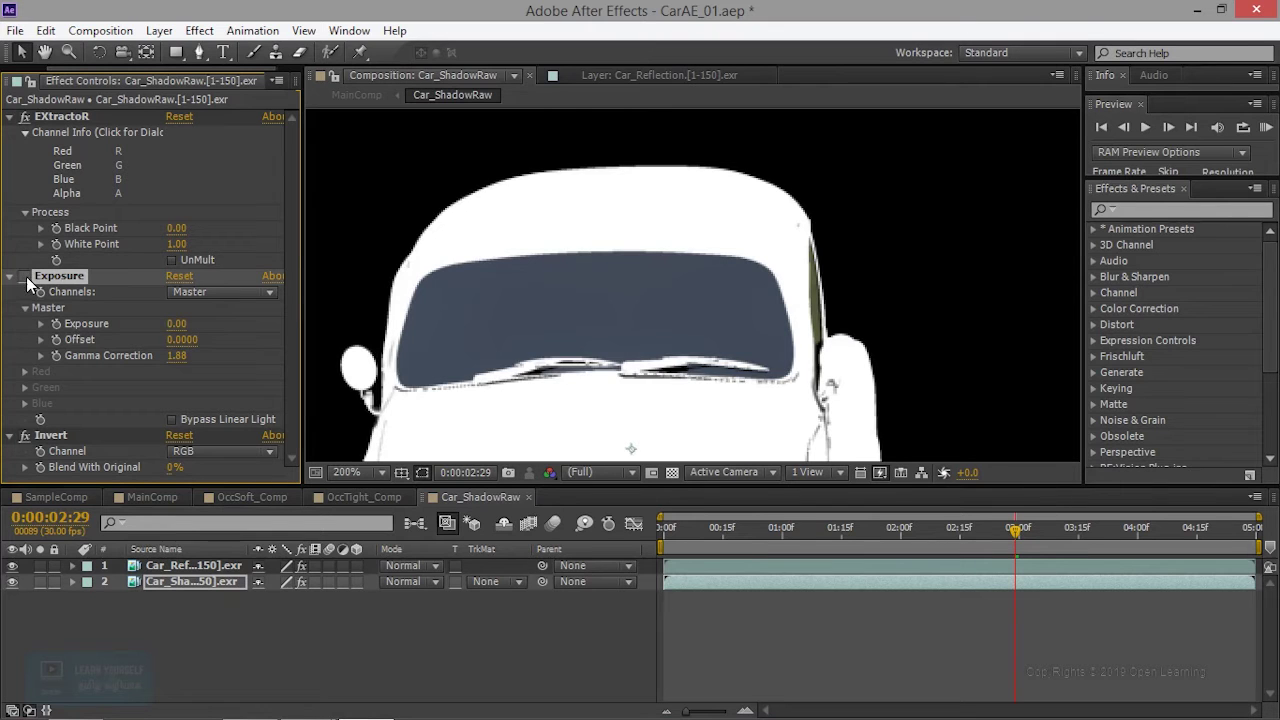
left_click(26, 277)
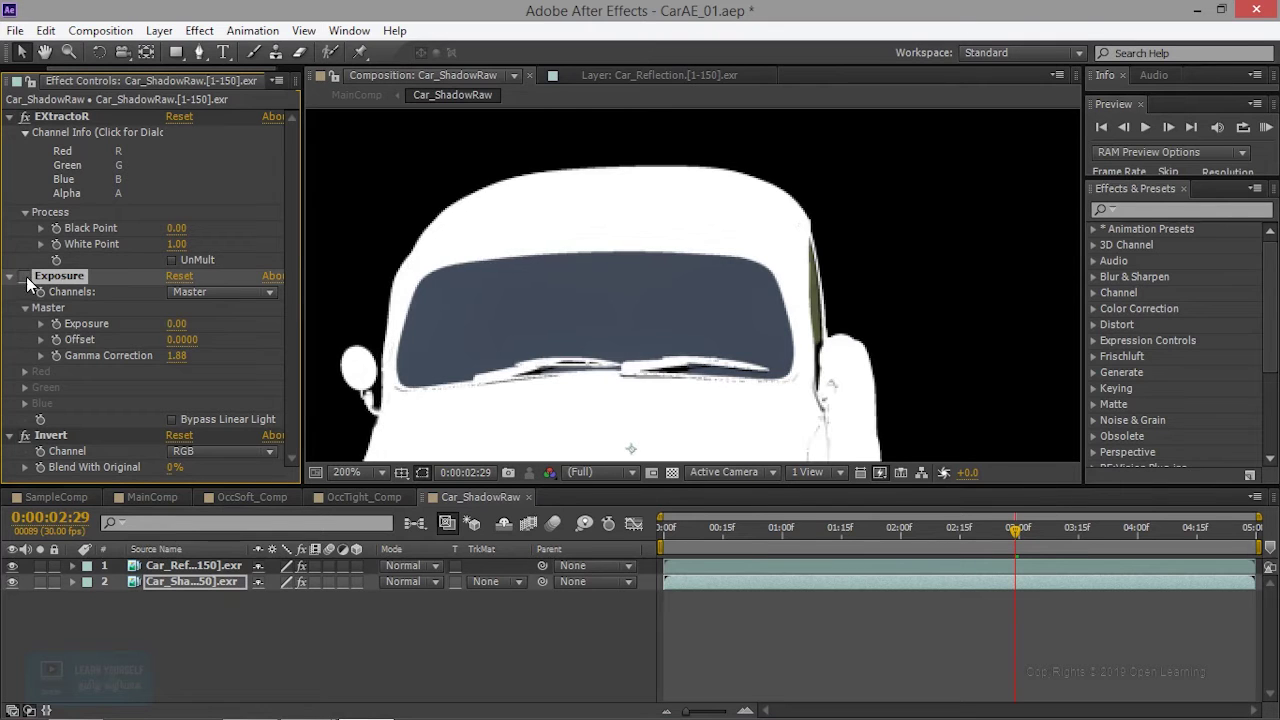
Toggle the Car_Reflection layer's visibility to compare the dark windshield, then switch to MainComp
left_click(186, 568)
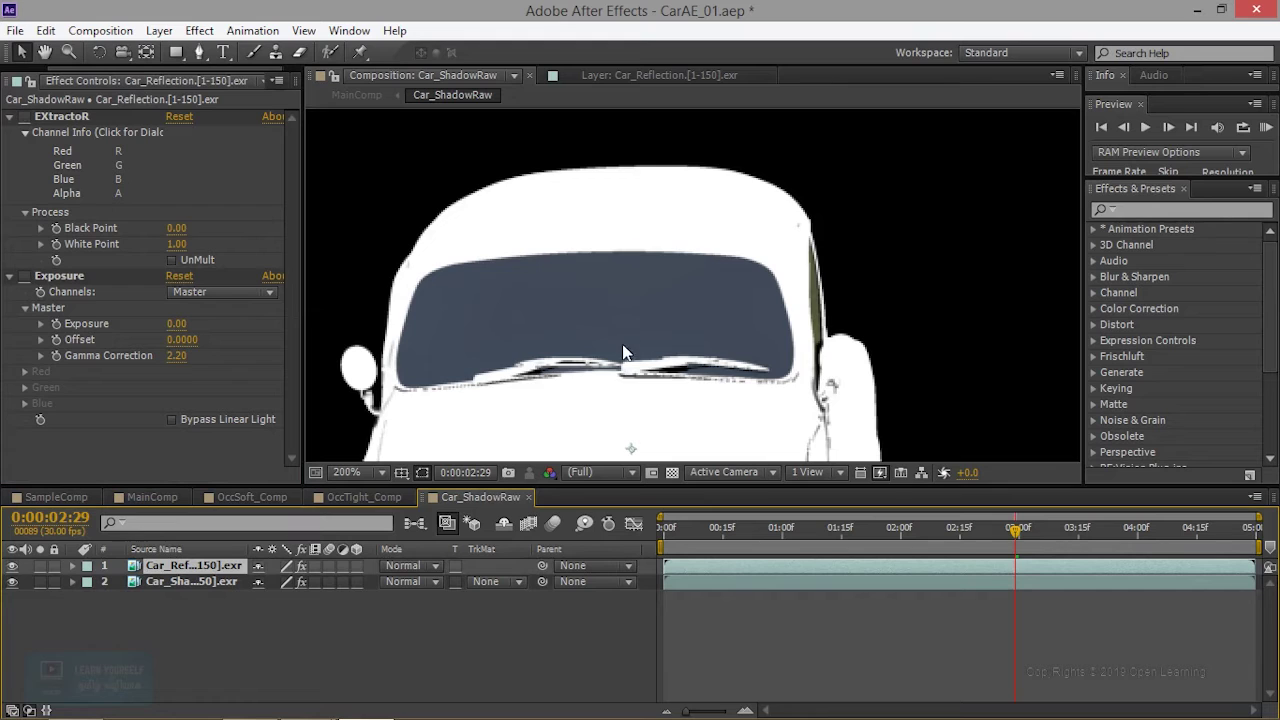
left_click(13, 566)
left_click(13, 566)
left_click(13, 566)
left_click(13, 566)
left_click(164, 497)
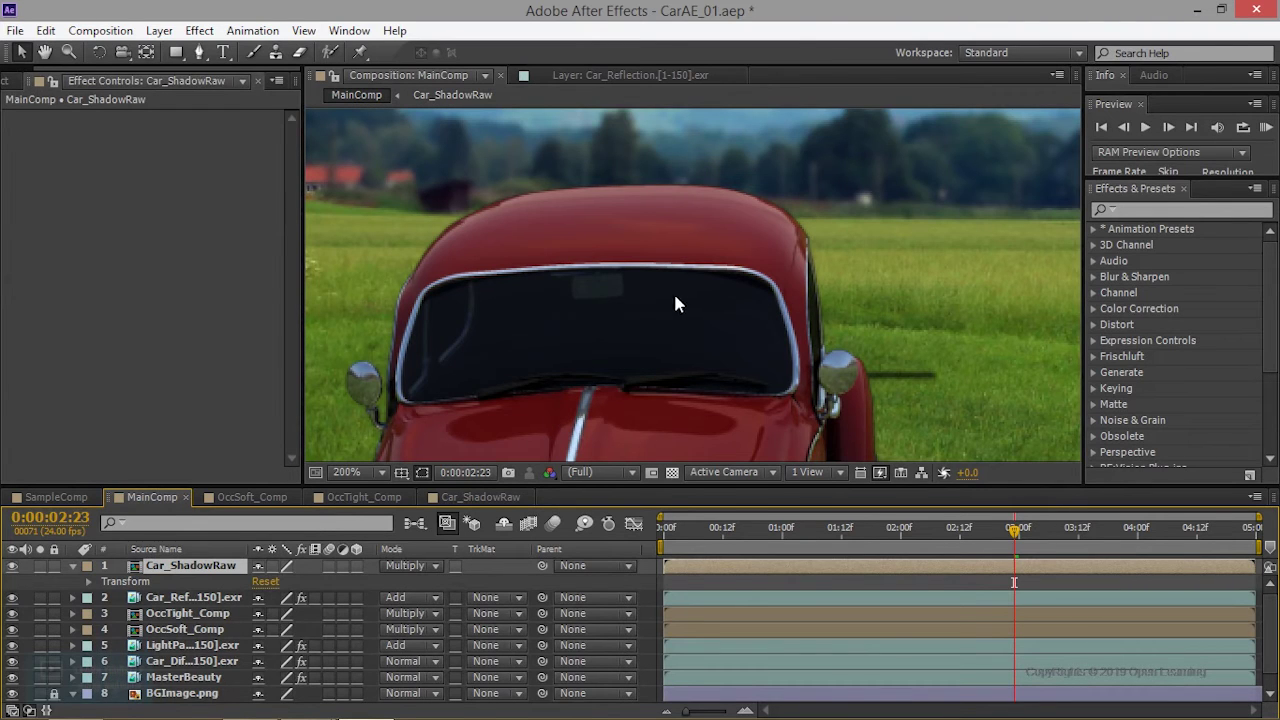
Move the Car_Reflection layer out of Car_ShadowRaw into MainComp, placing it above Car_ShadowRaw
left_click(430, 500)
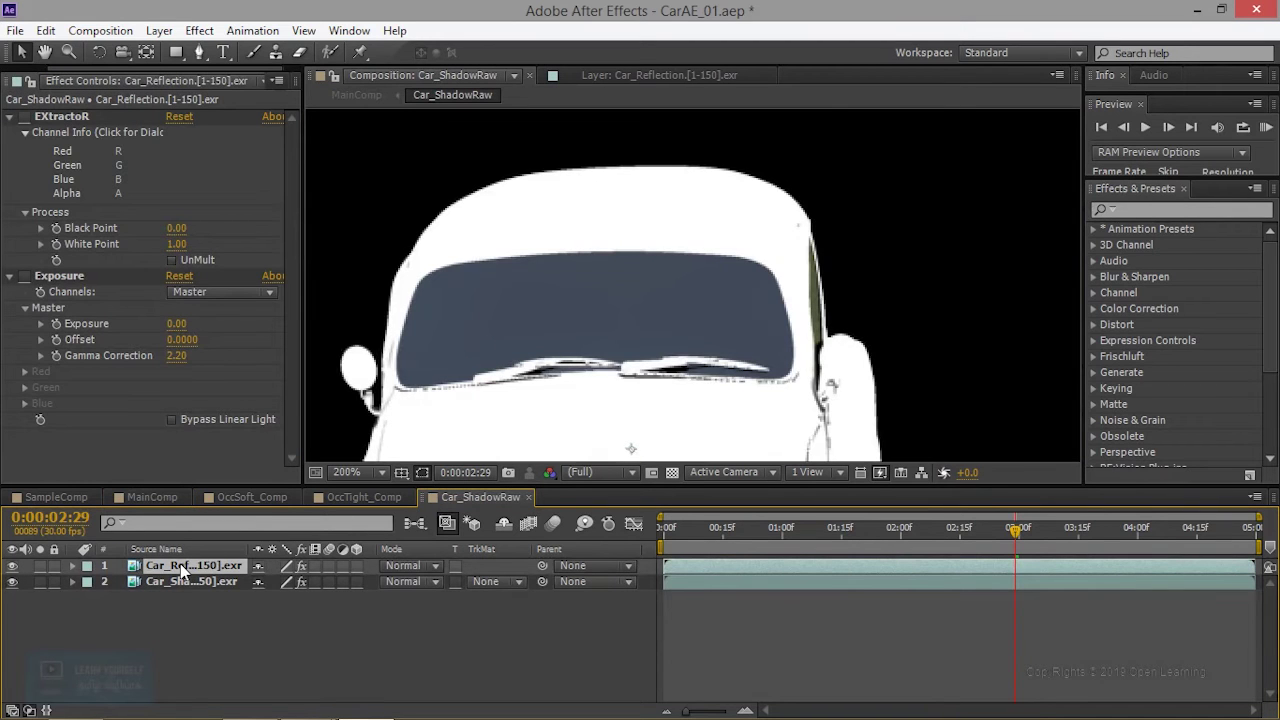
left_click_drag(180, 568, 180, 563)
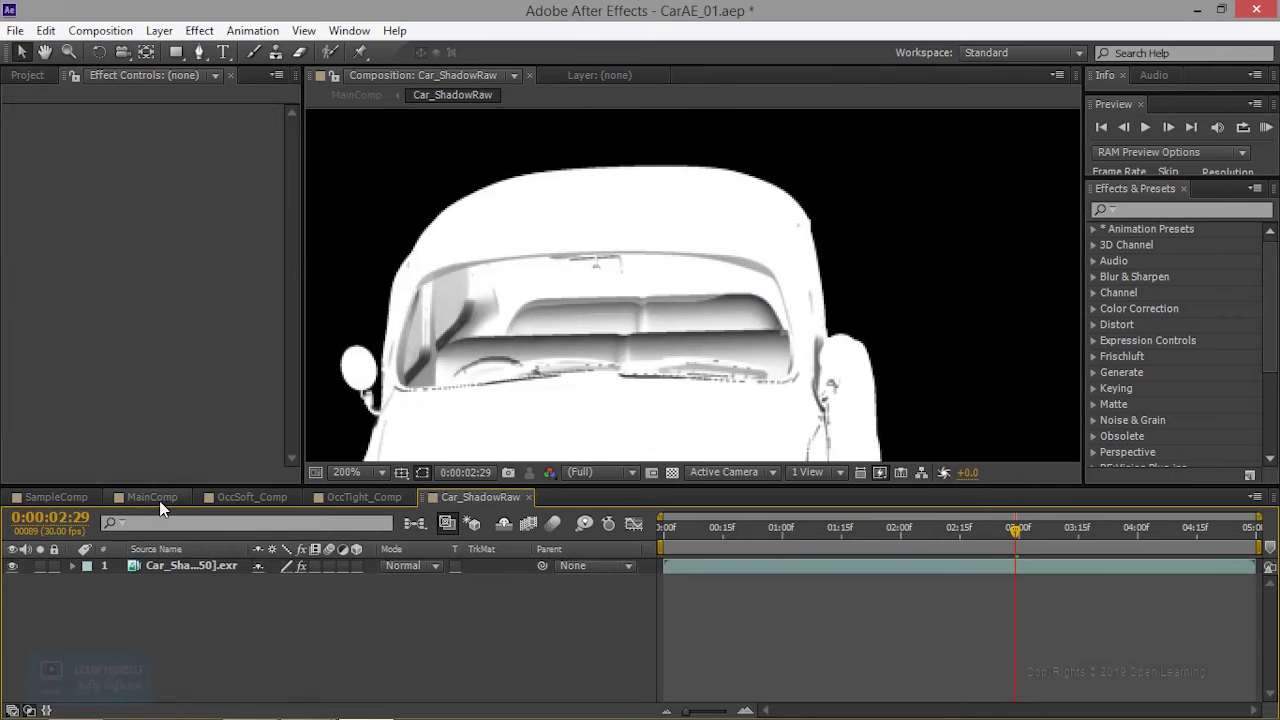
left_click(159, 500)
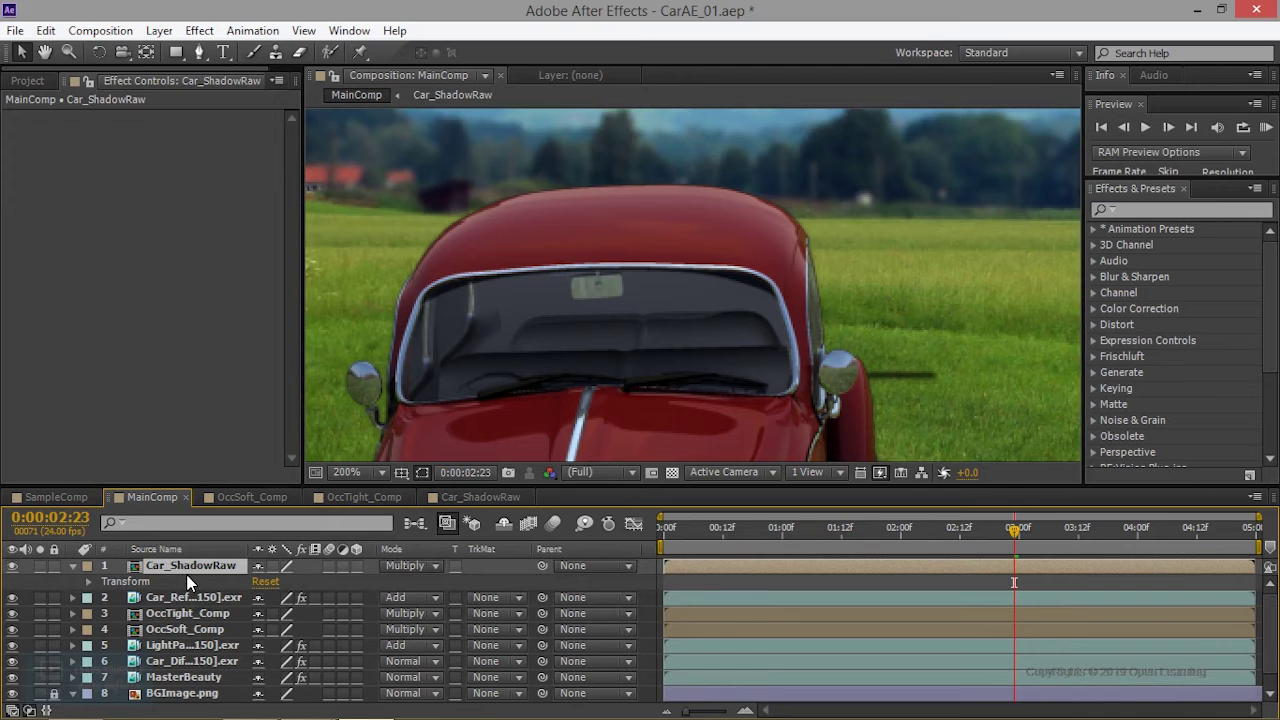
left_click_drag(190, 597, 190, 566)
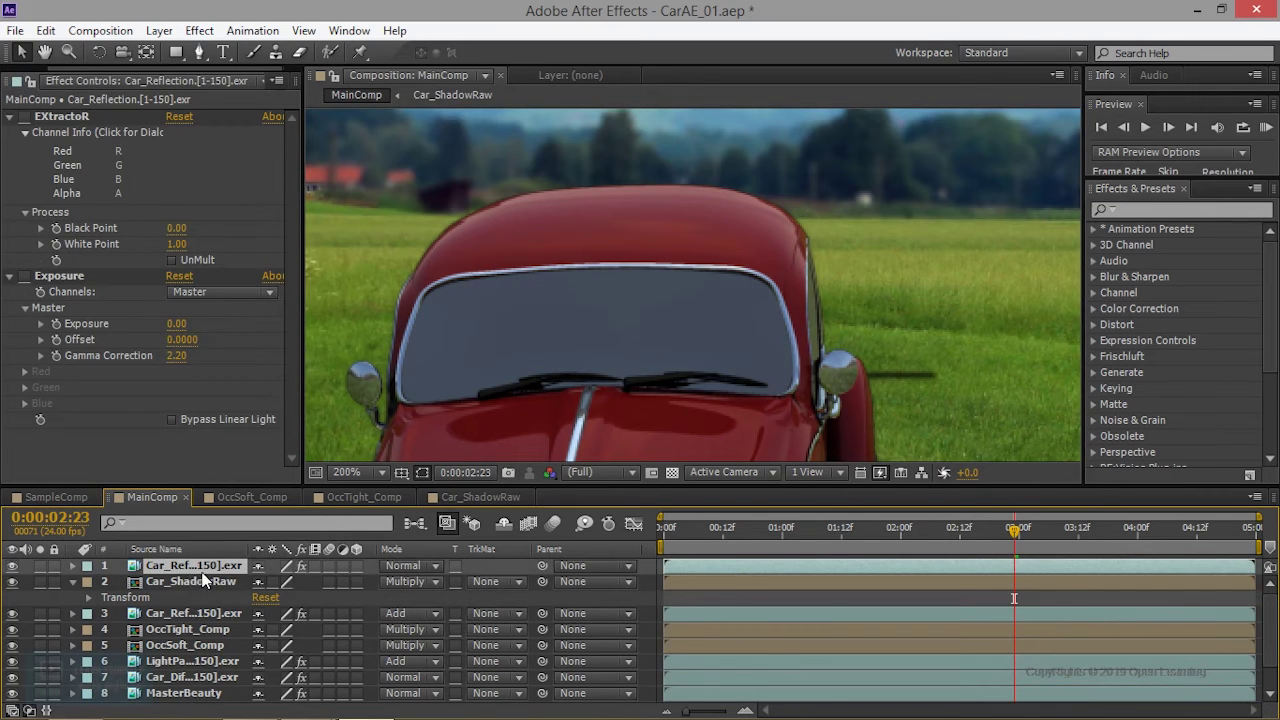
Try Multiply and Add blending on the top reflection layer, settling on Multiply
left_click(405, 566)
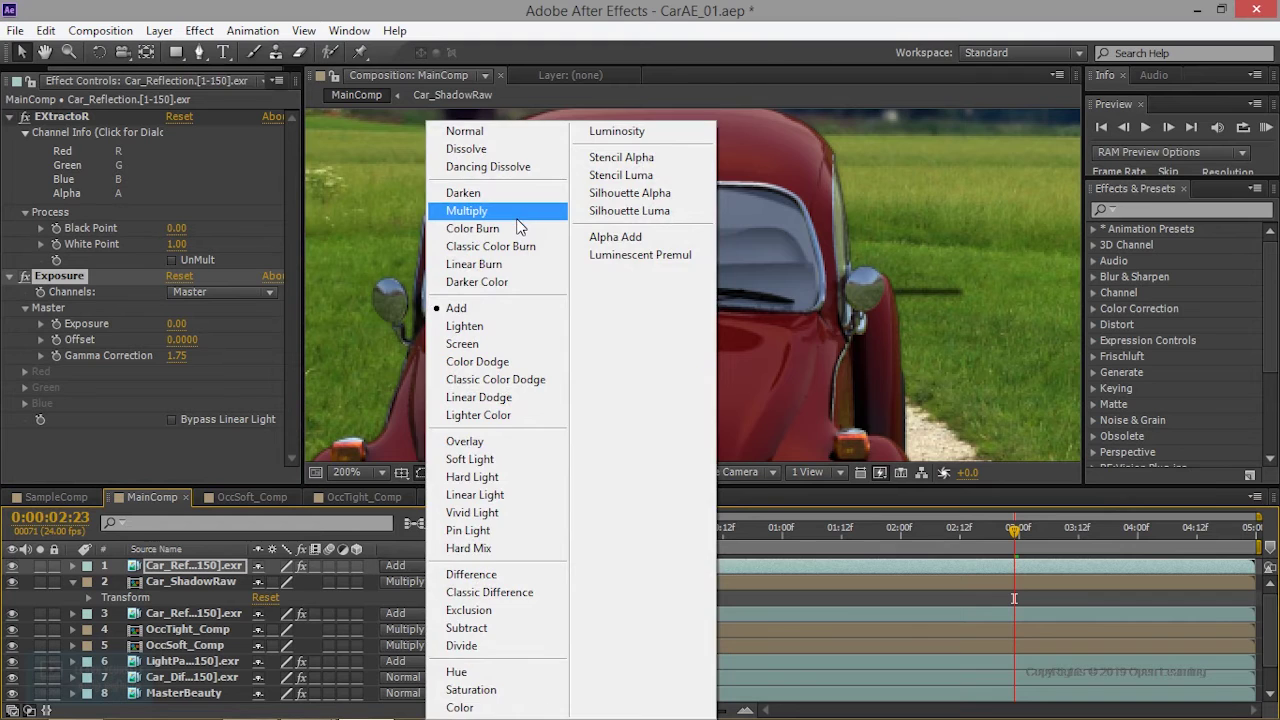
left_click(517, 226)
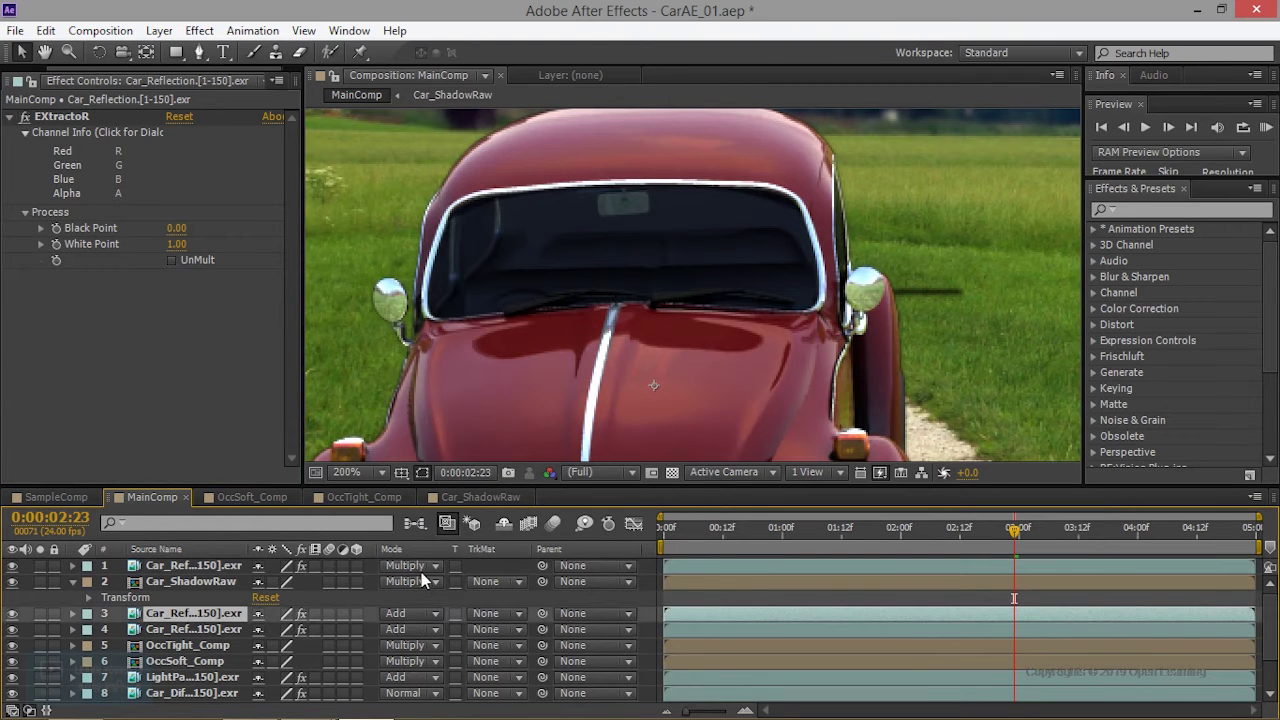
left_click(421, 567)
left_click(462, 306)
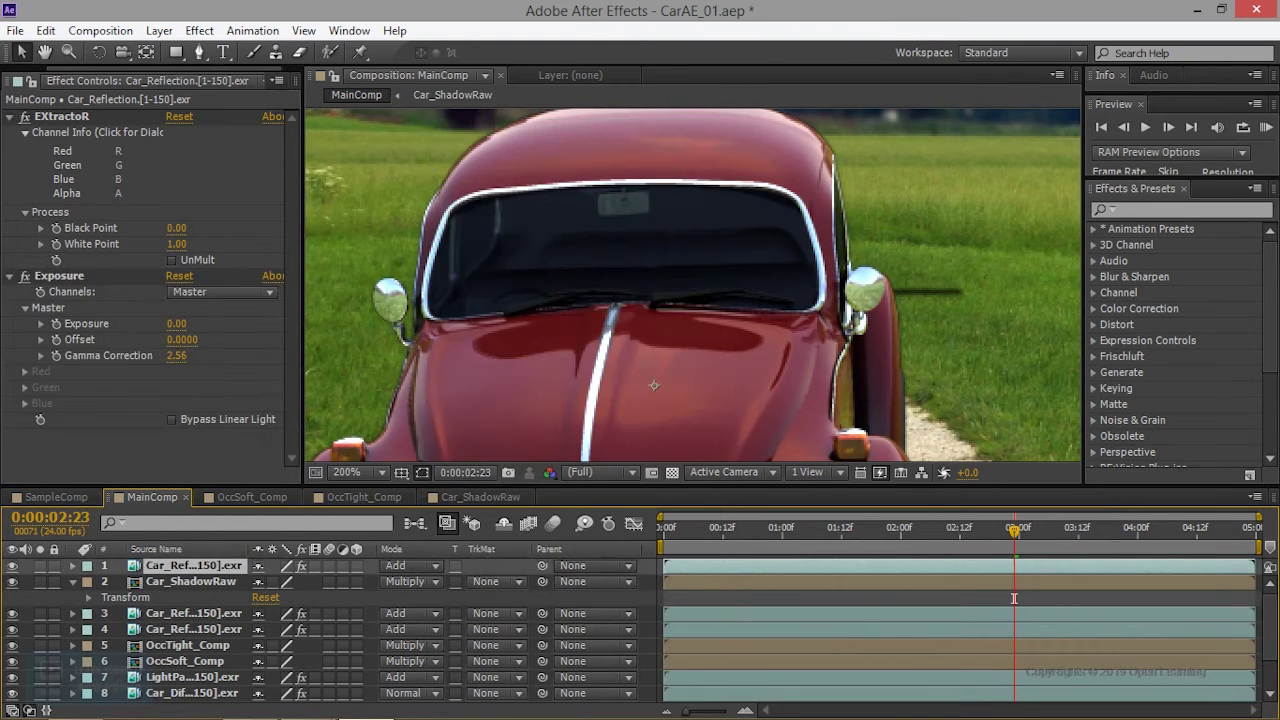
left_click(408, 569)
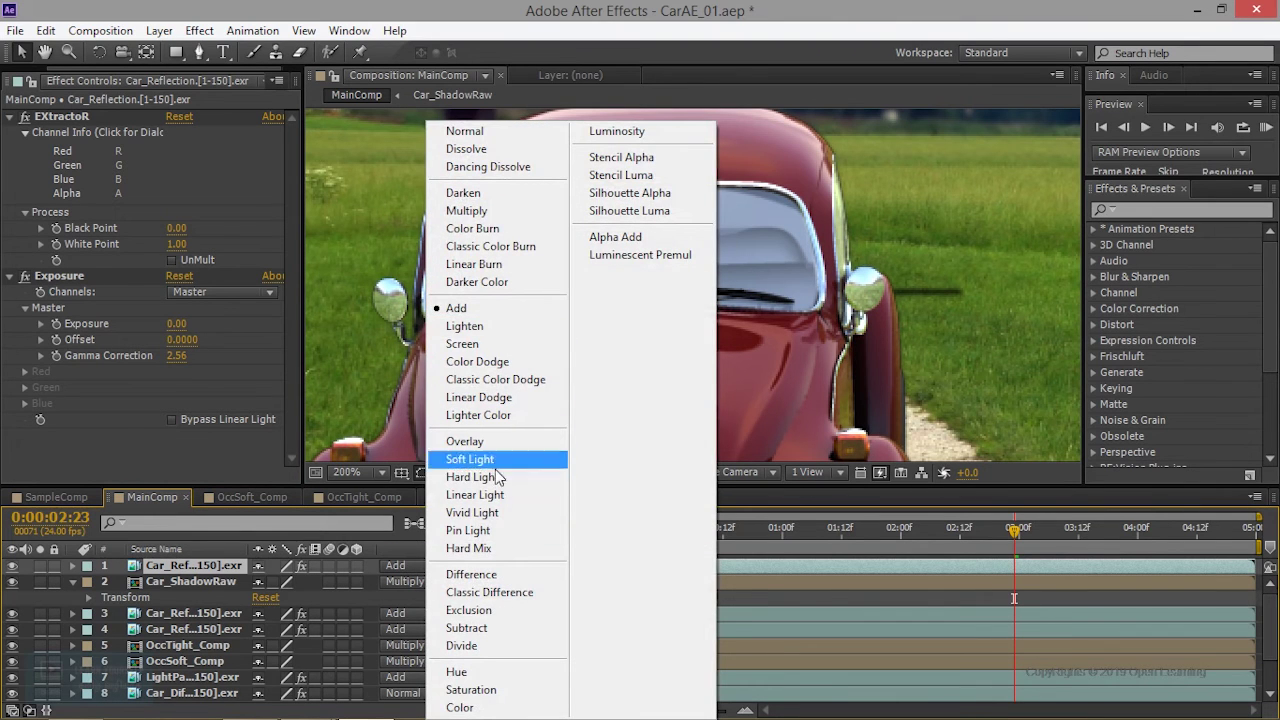
left_click(503, 212)
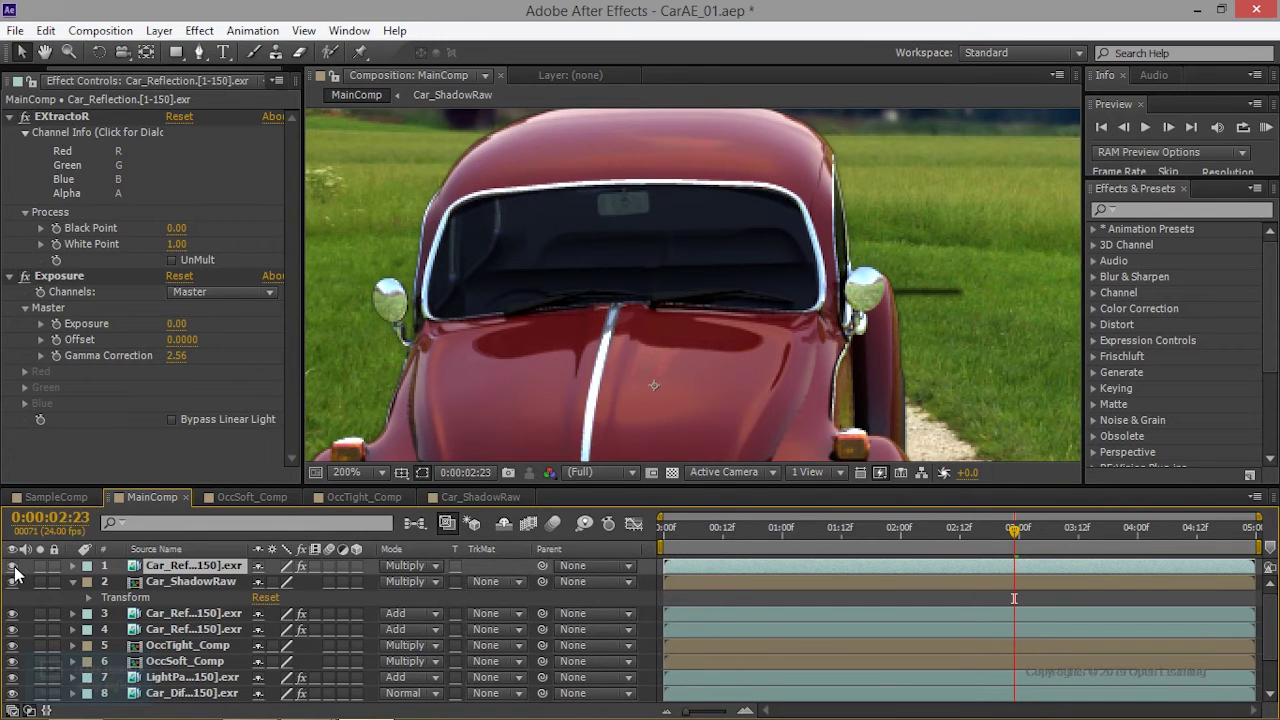
Solo layers 3 and 1 to inspect each reflection, unsolo them, and hide the top layer
left_click(40, 613)
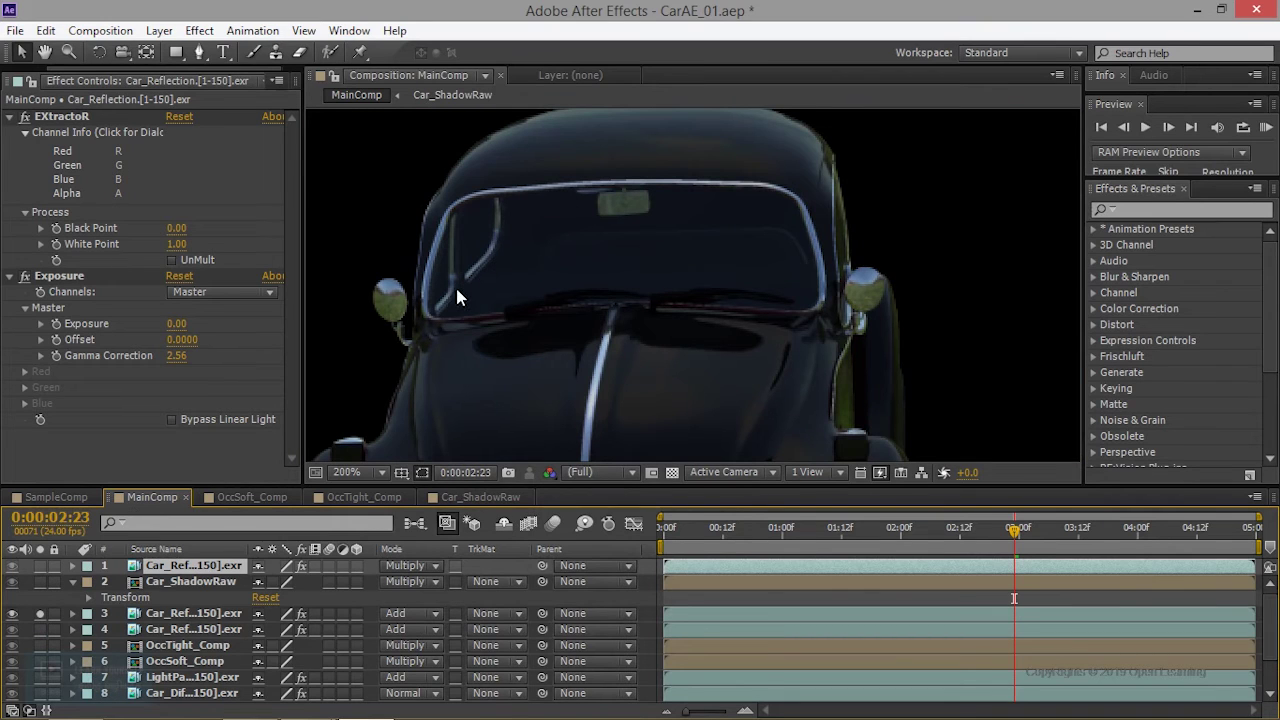
left_click(40, 565, "alt")
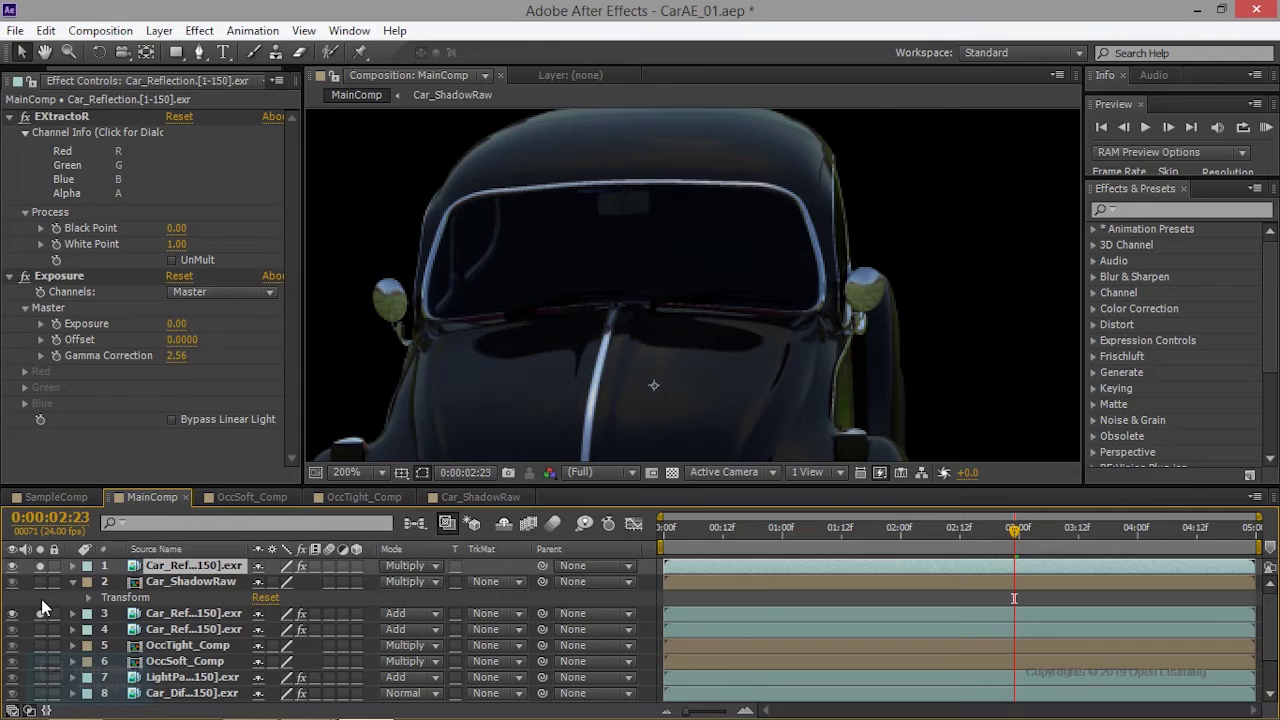
left_click(41, 612)
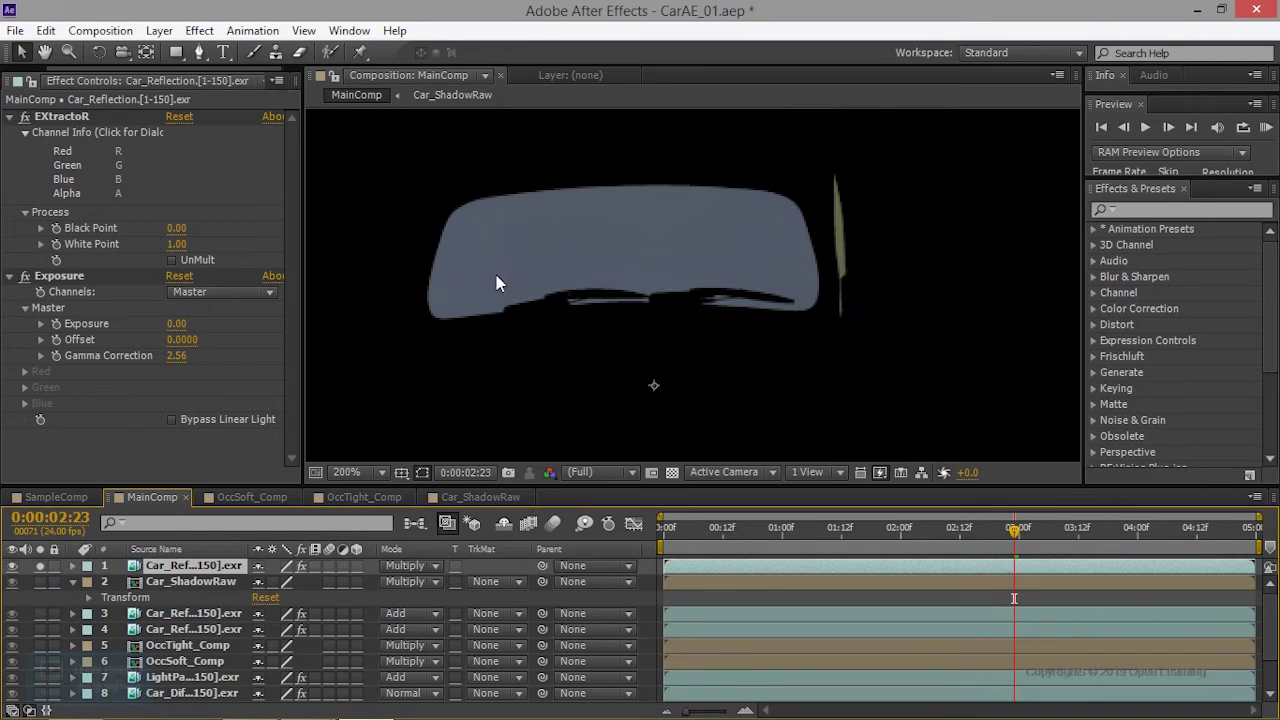
left_click(40, 566)
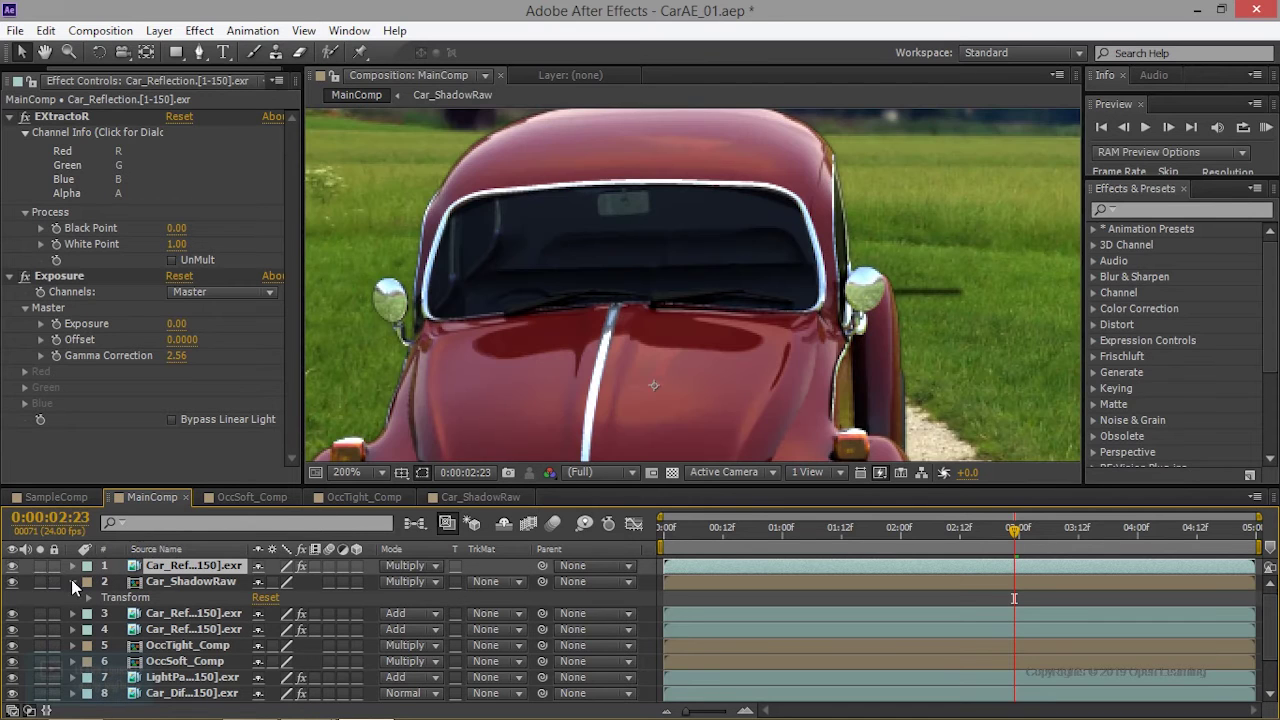
left_click(12, 566)
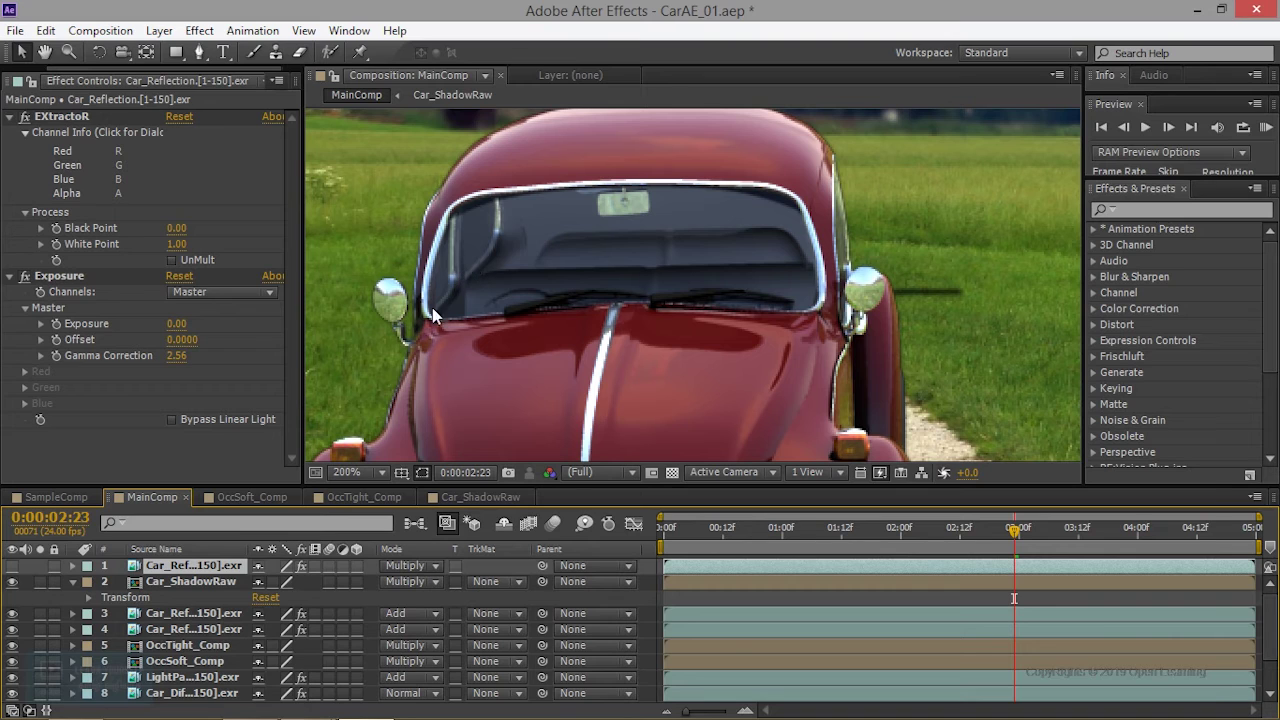
Solo the Add-mode reflection layer briefly to preview it alone, then unsolo it
left_click(185, 615)
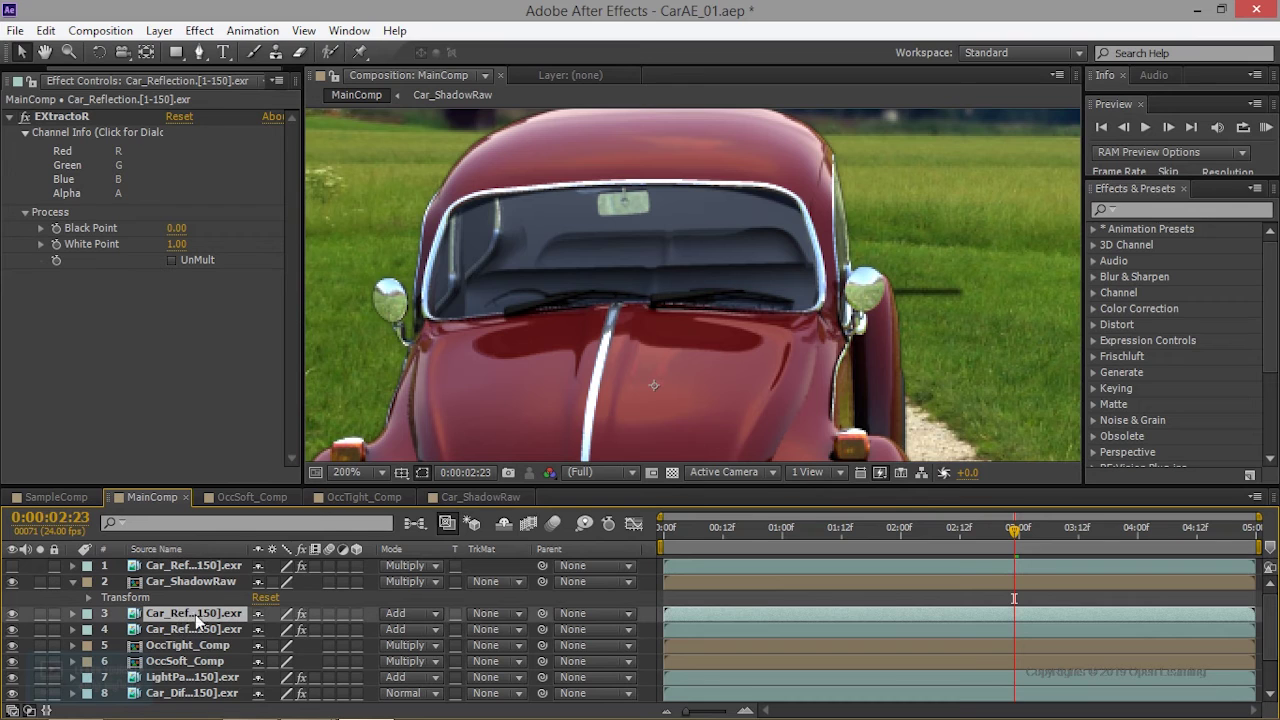
left_click(42, 613)
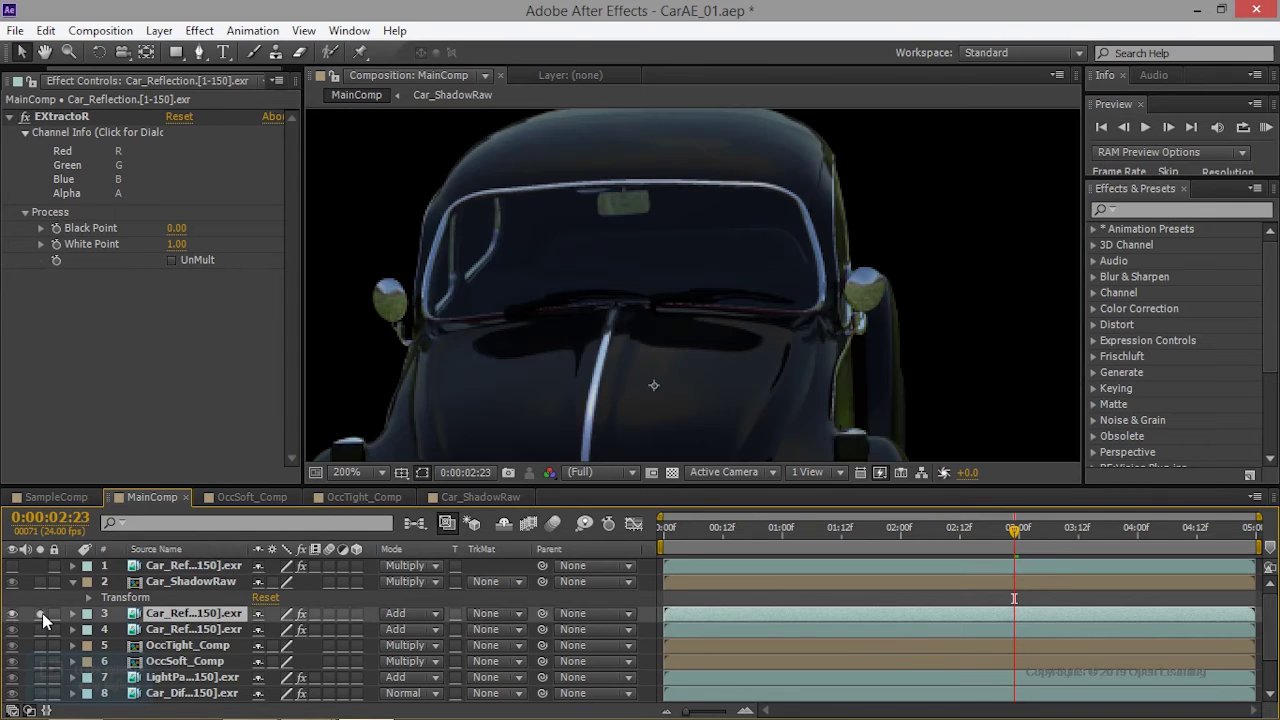
left_click(42, 613)
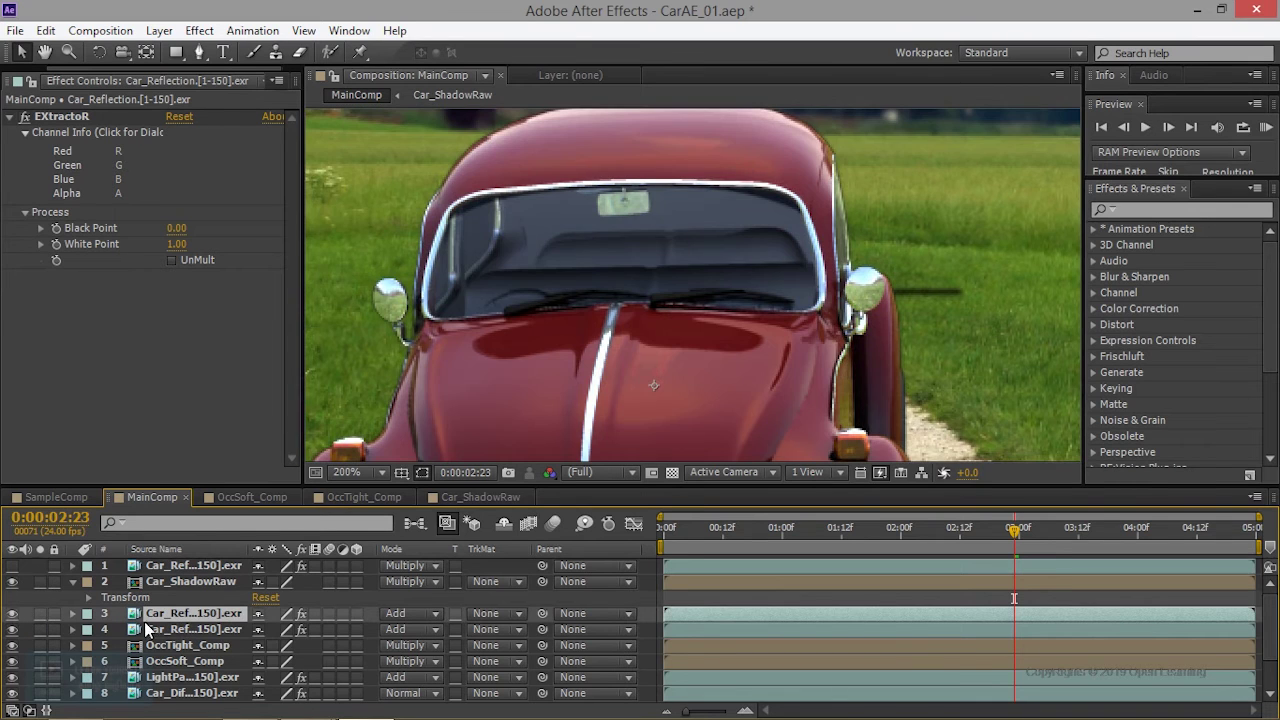
Delete the duplicate reflection layer, undo, and move the Add layer up to position 2
left_click(218, 630)
key("Delete")
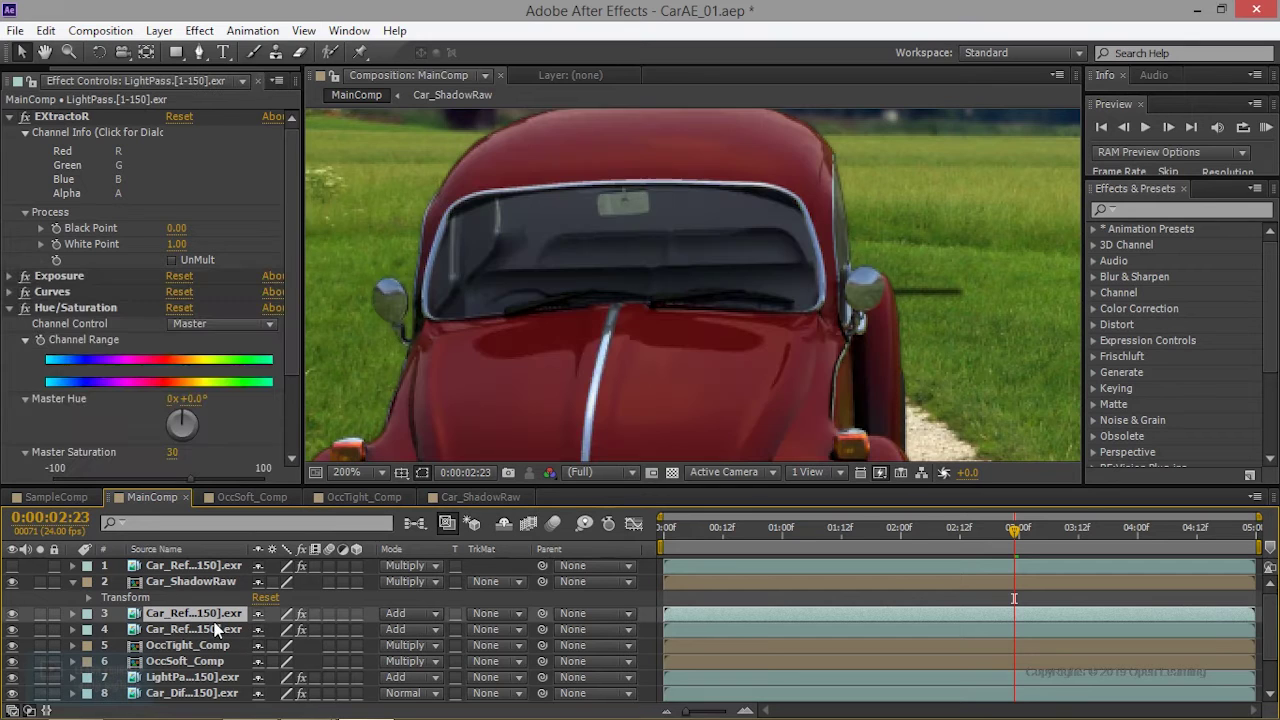
left_click(195, 614)
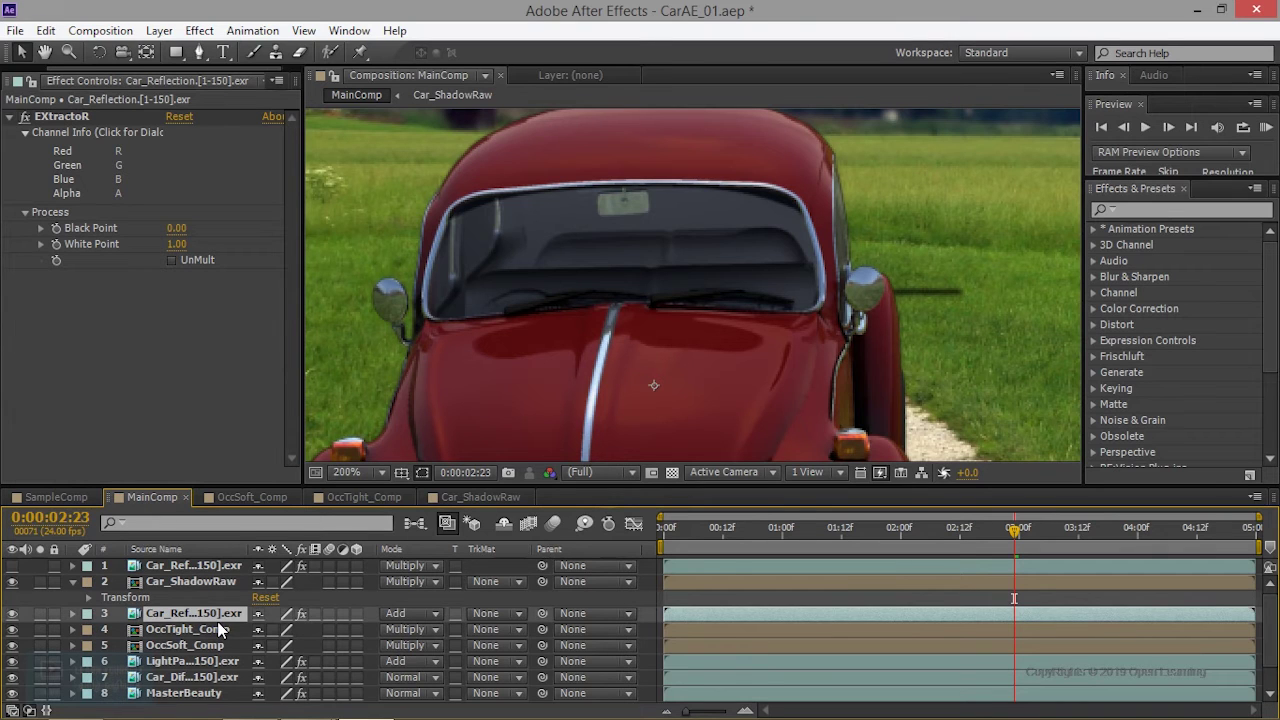
key("ctrl+d")
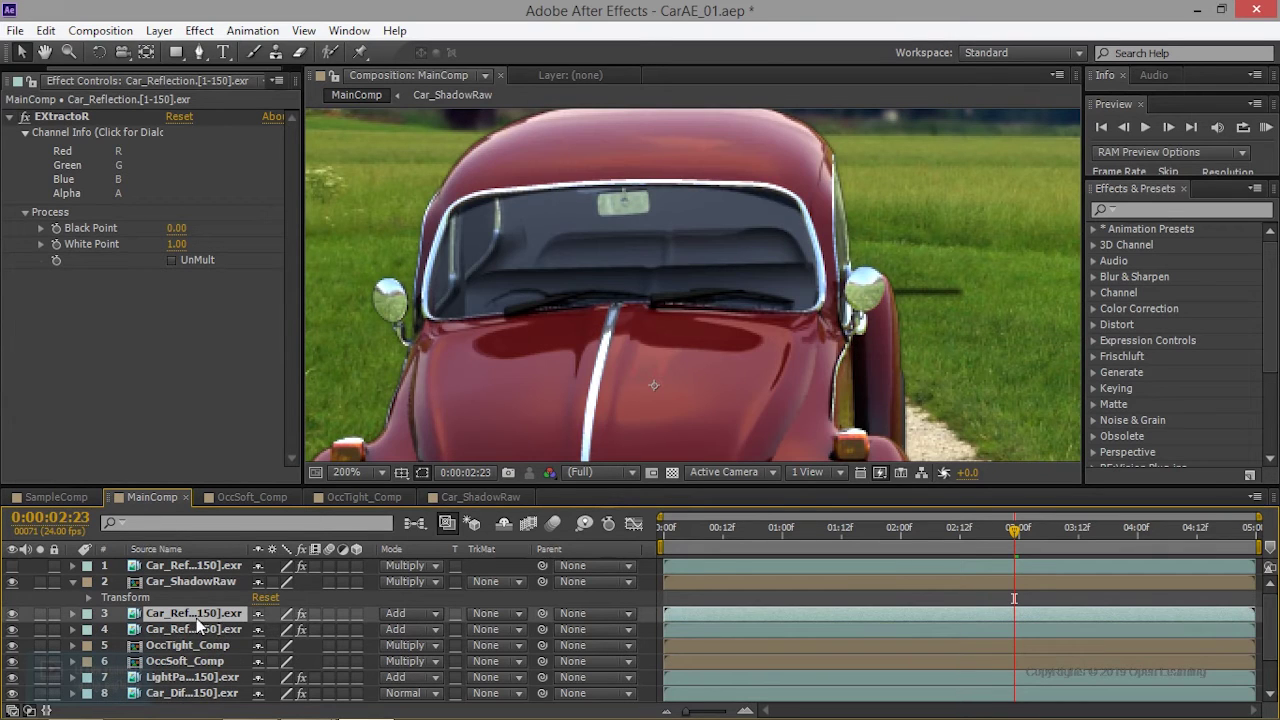
left_click_drag(196, 612, 200, 582)
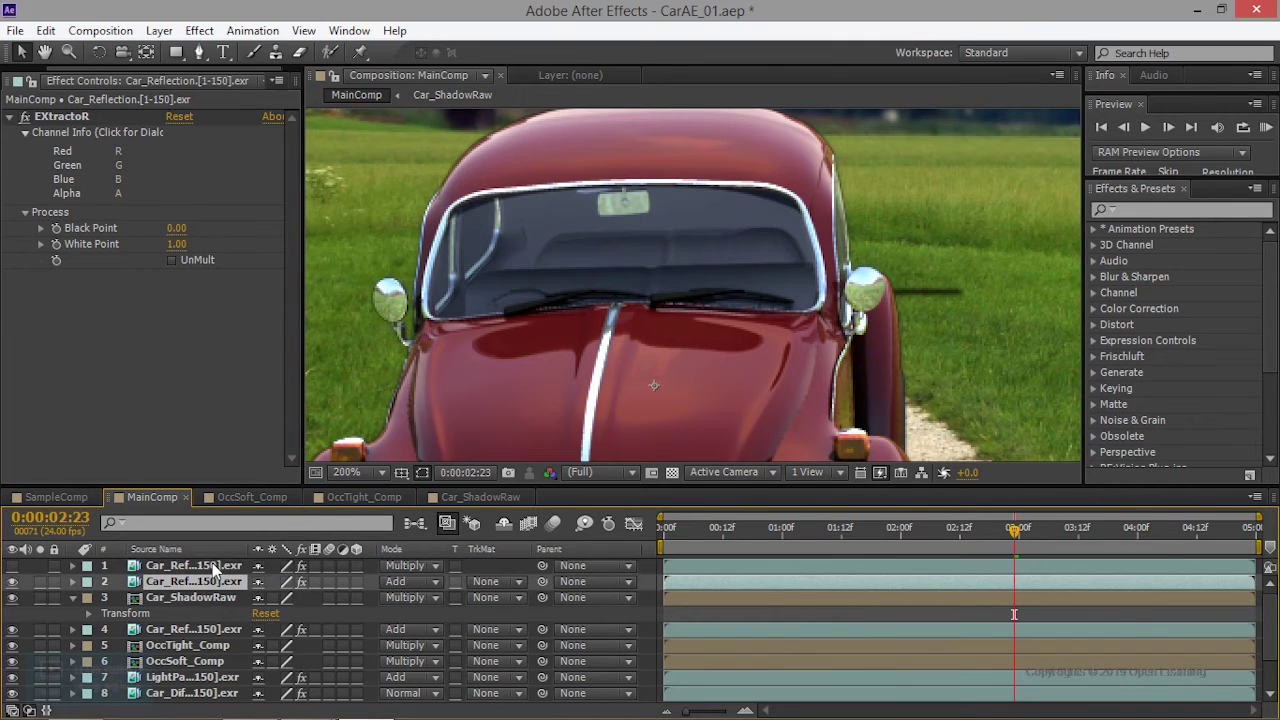
Precompose both selected reflection layers into a new comp named CarGlassComp
left_click(213, 568, "ctrl")
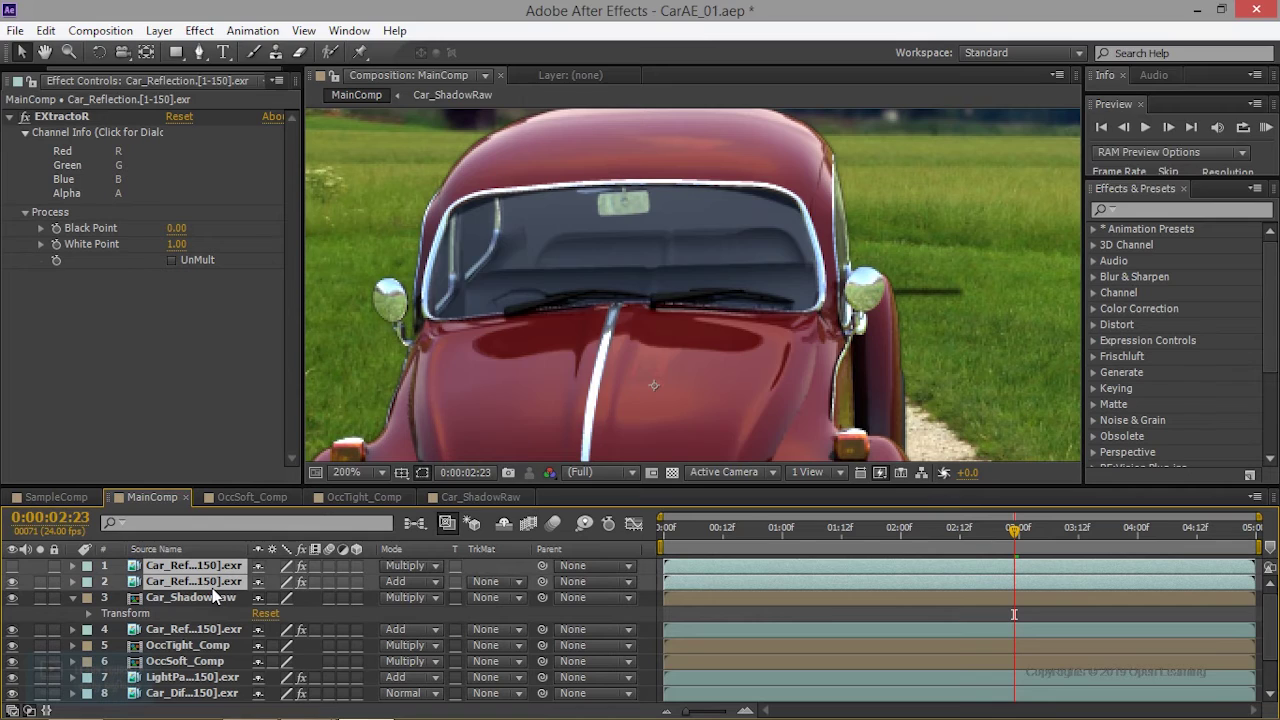
key("ctrl+shift+c")
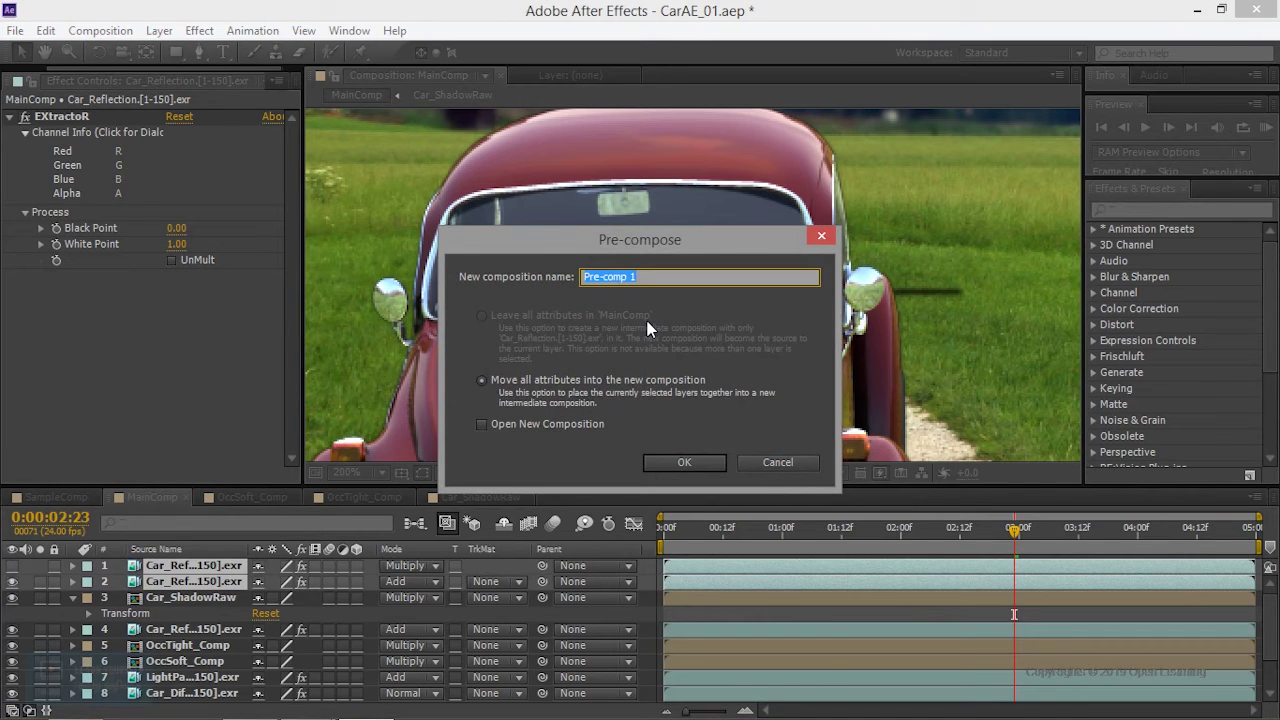
type("Car")
type("Glas")
key("BackSpace")
key("BackSpace")
key("BackSpace")
type("ssComp")
key("Return")
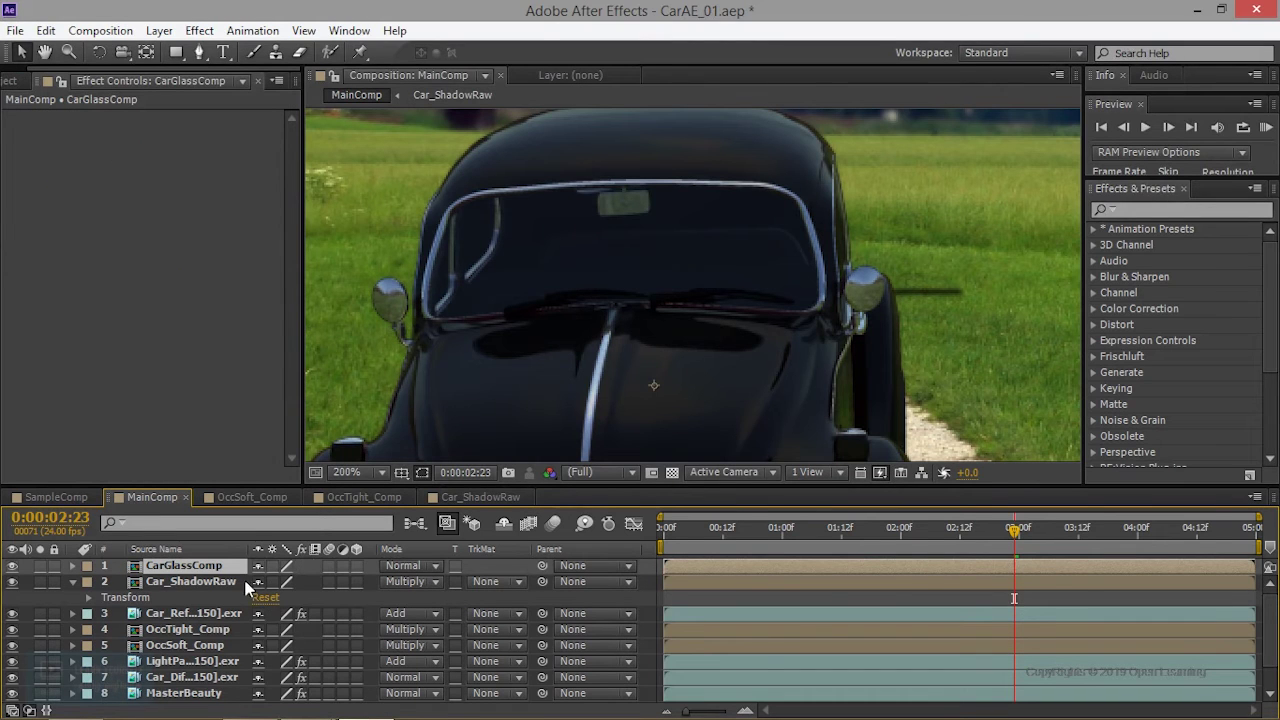
Set the CarGlassComp layer's blend mode to Add and open the precomp
left_click(418, 566)
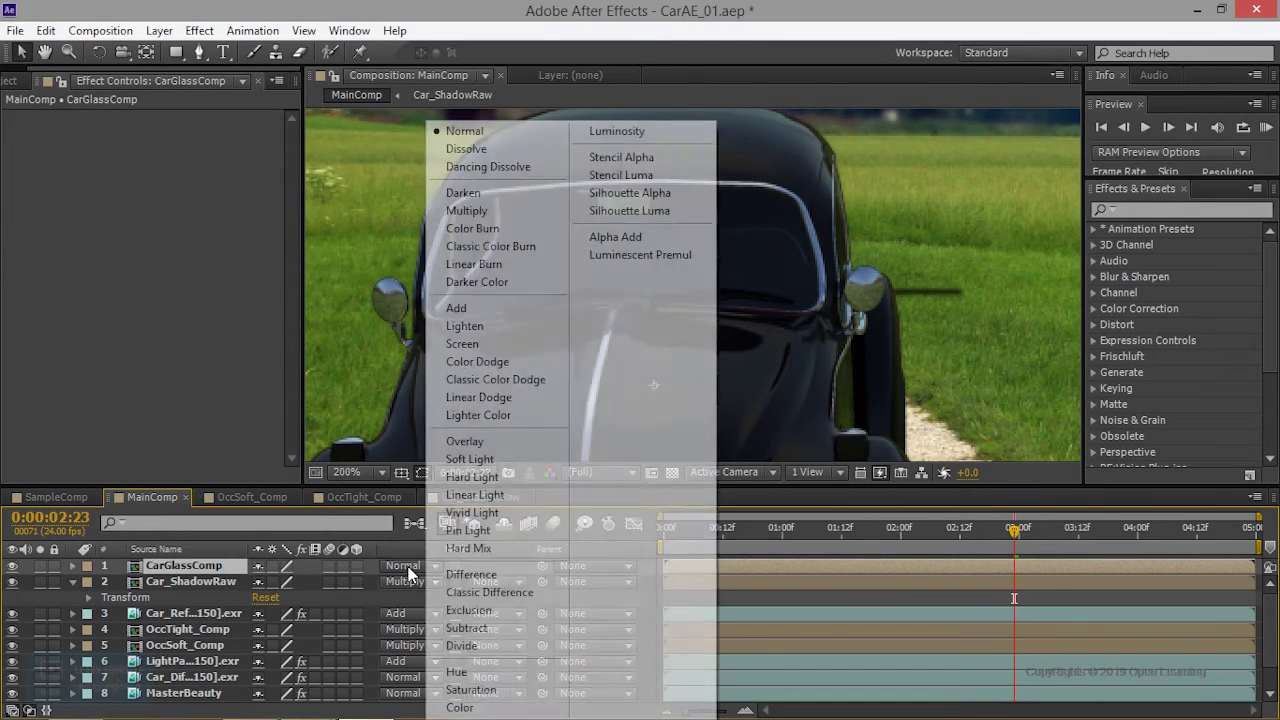
left_click(476, 309)
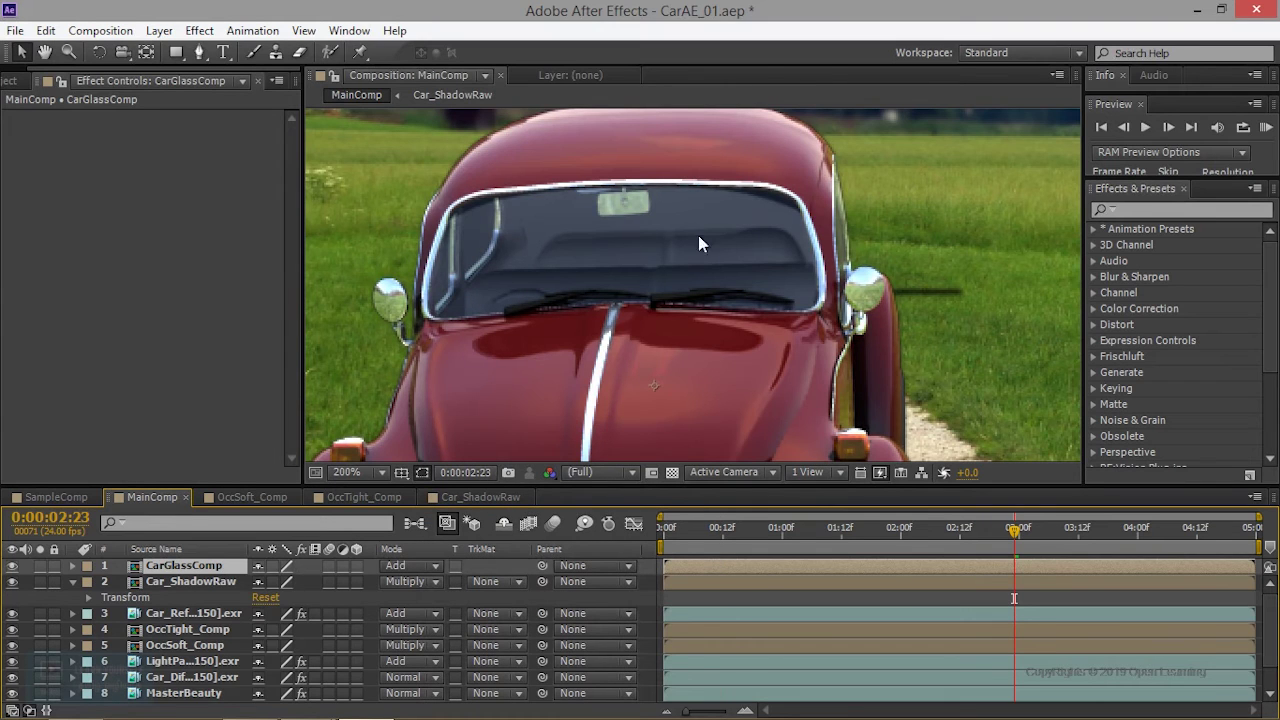
double_click(174, 566)
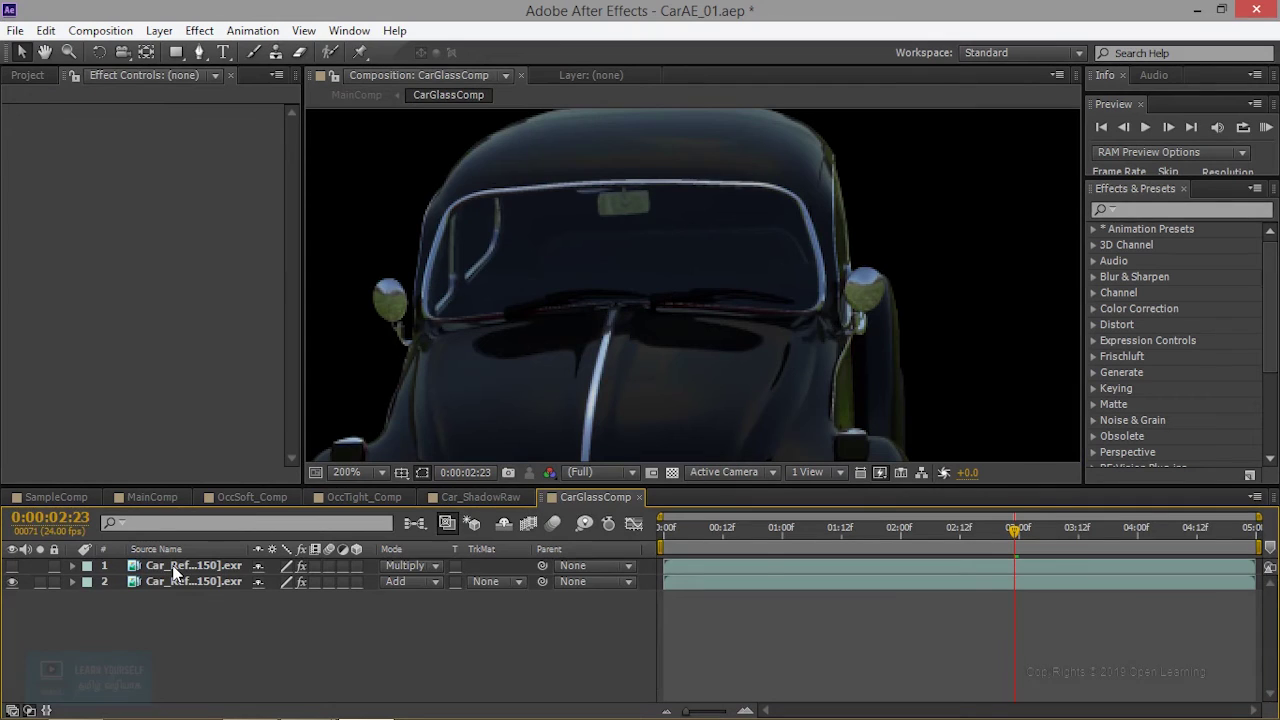
Hide the top reflection layer and set its blend mode back to Normal
left_click(200, 566)
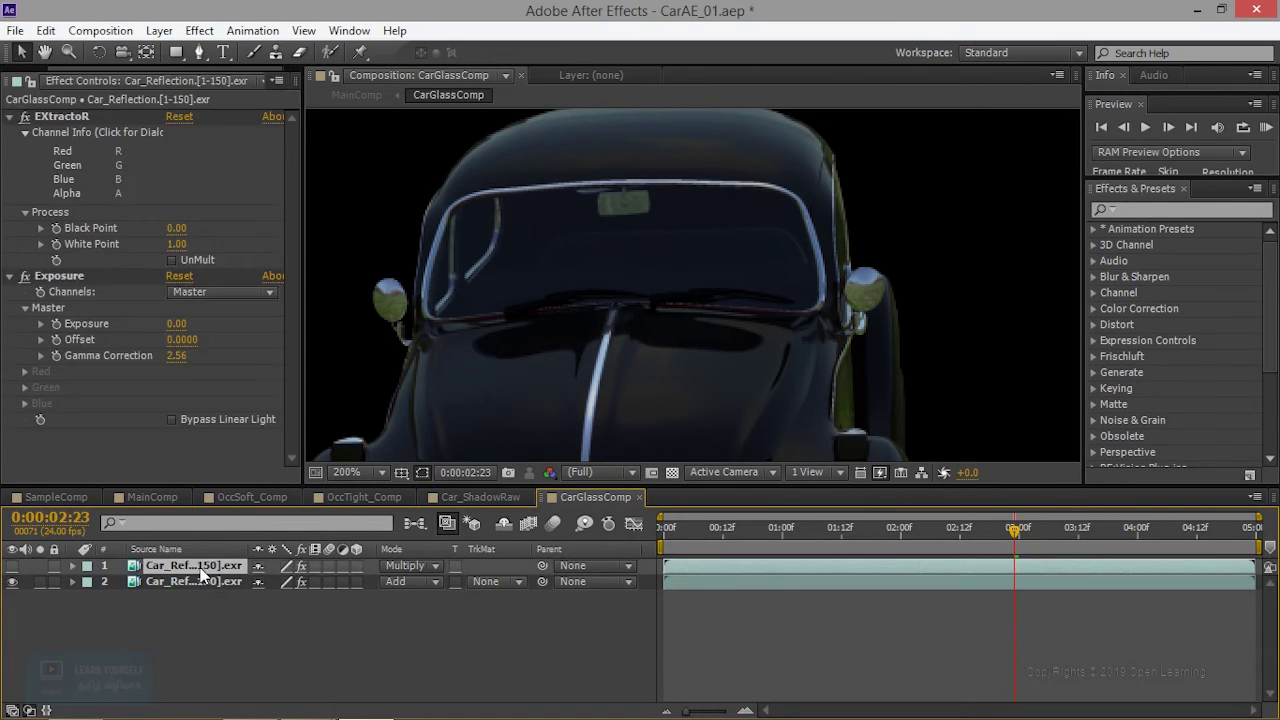
left_click(13, 566)
left_click(431, 567)
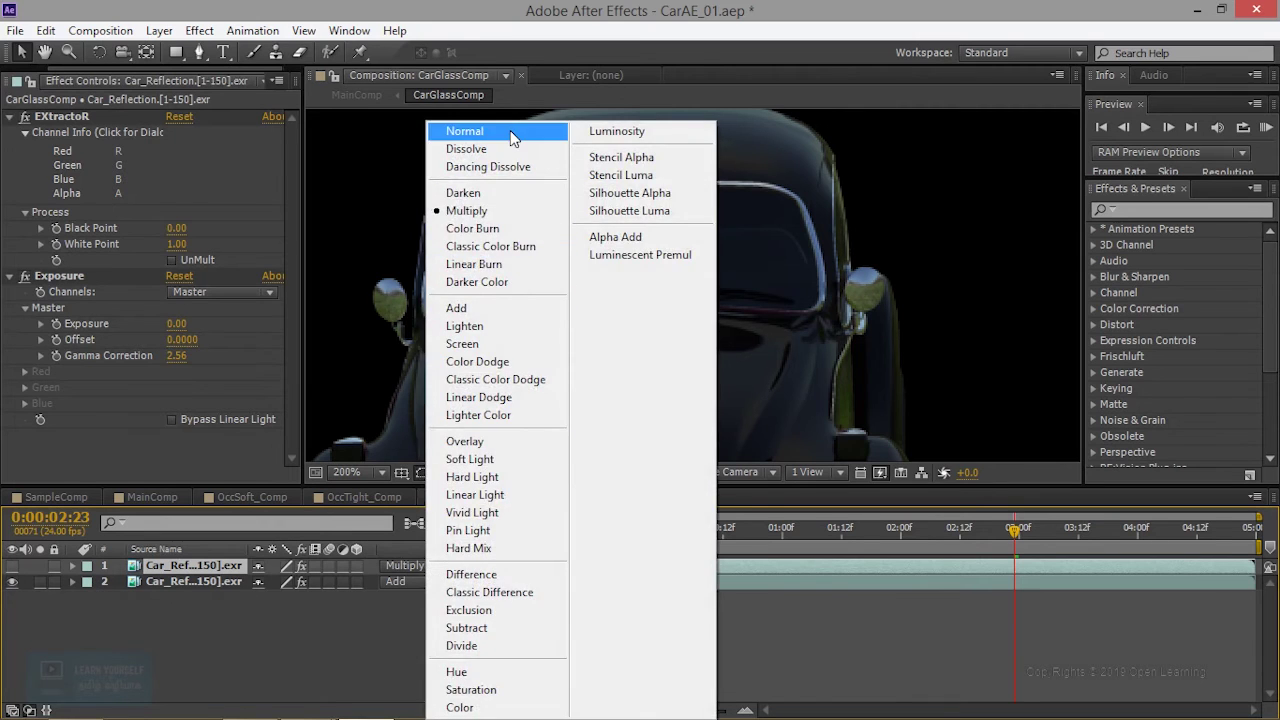
left_click(508, 130)
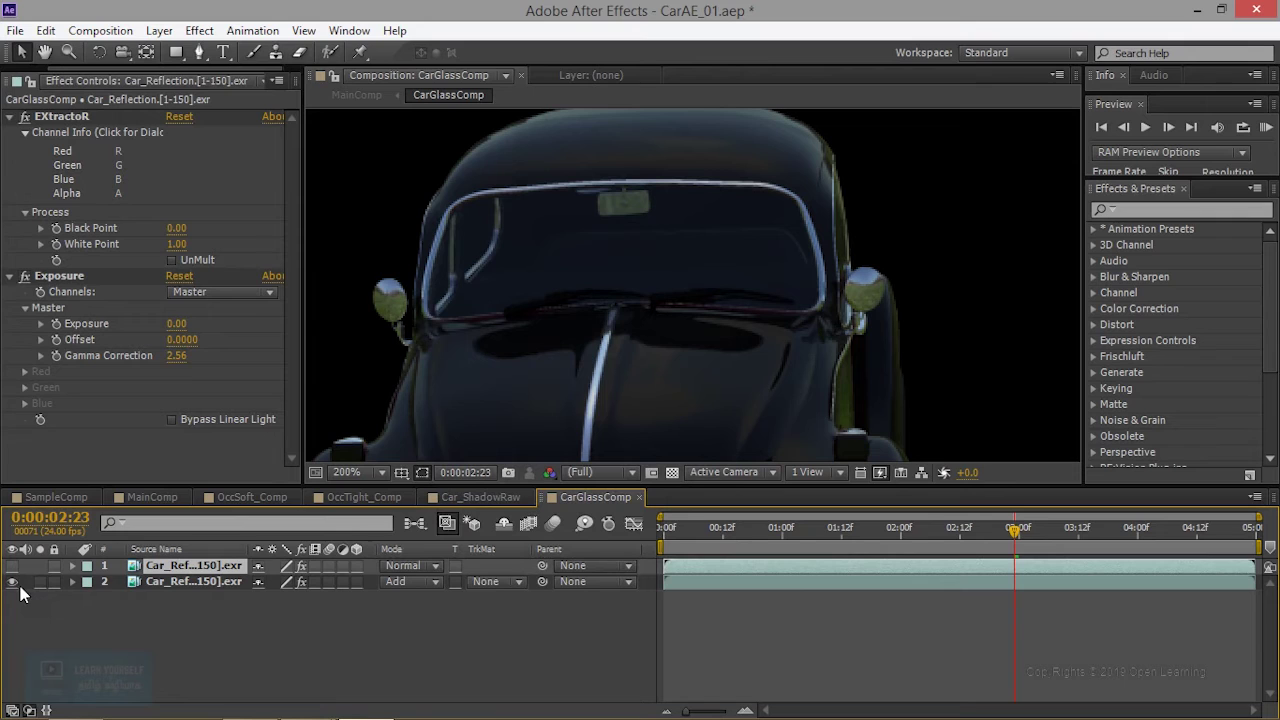
Set the lower reflection layer's track matte to Alpha Matte and return to MainComp
left_click(495, 581)
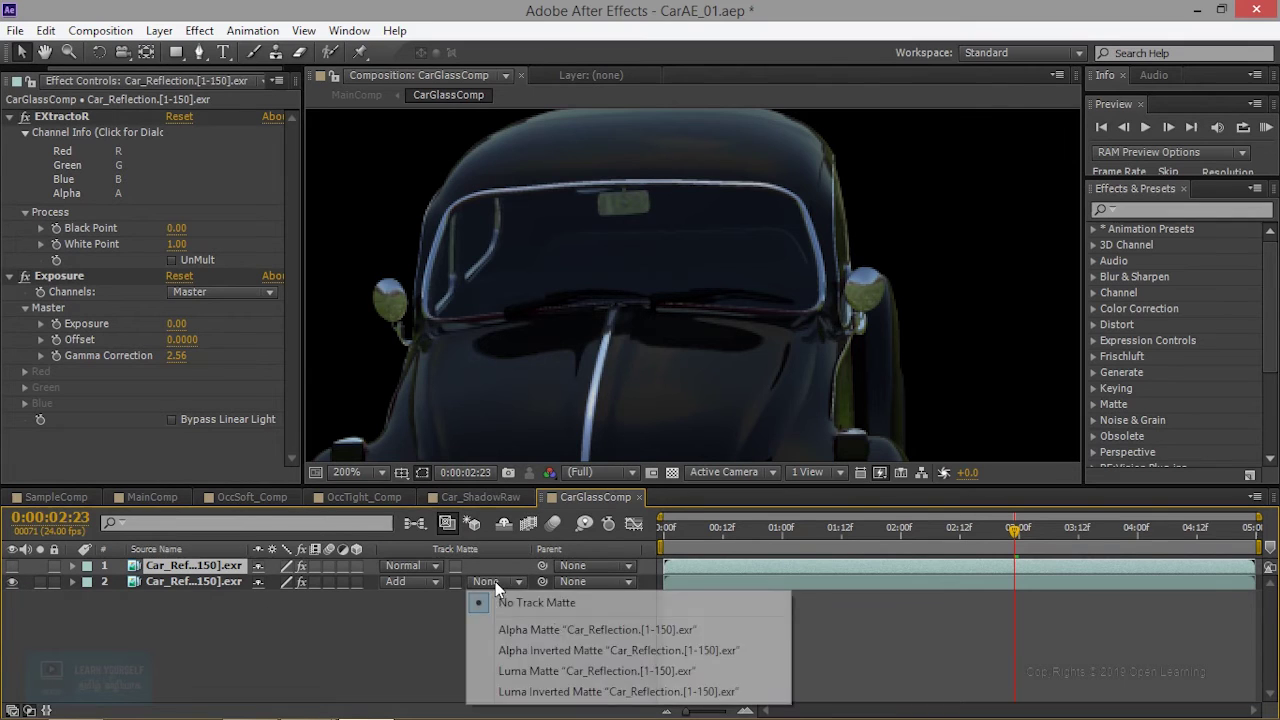
left_click(565, 629)
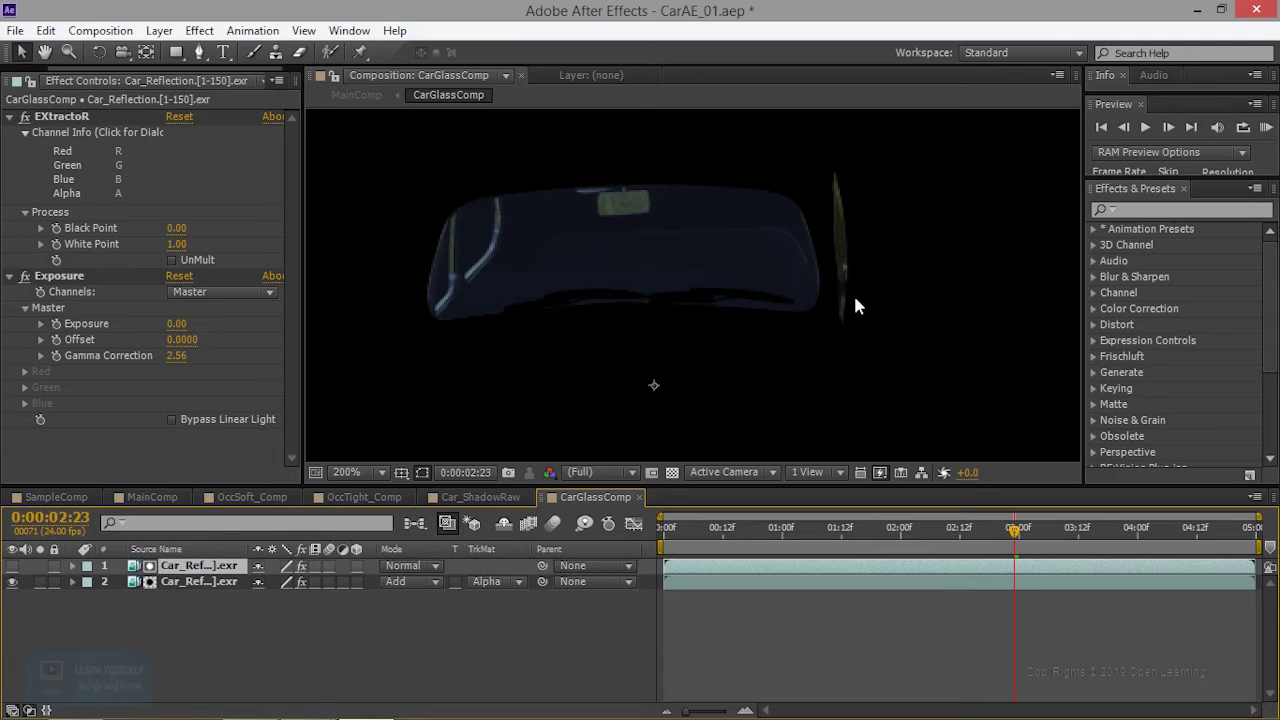
left_click(158, 497)
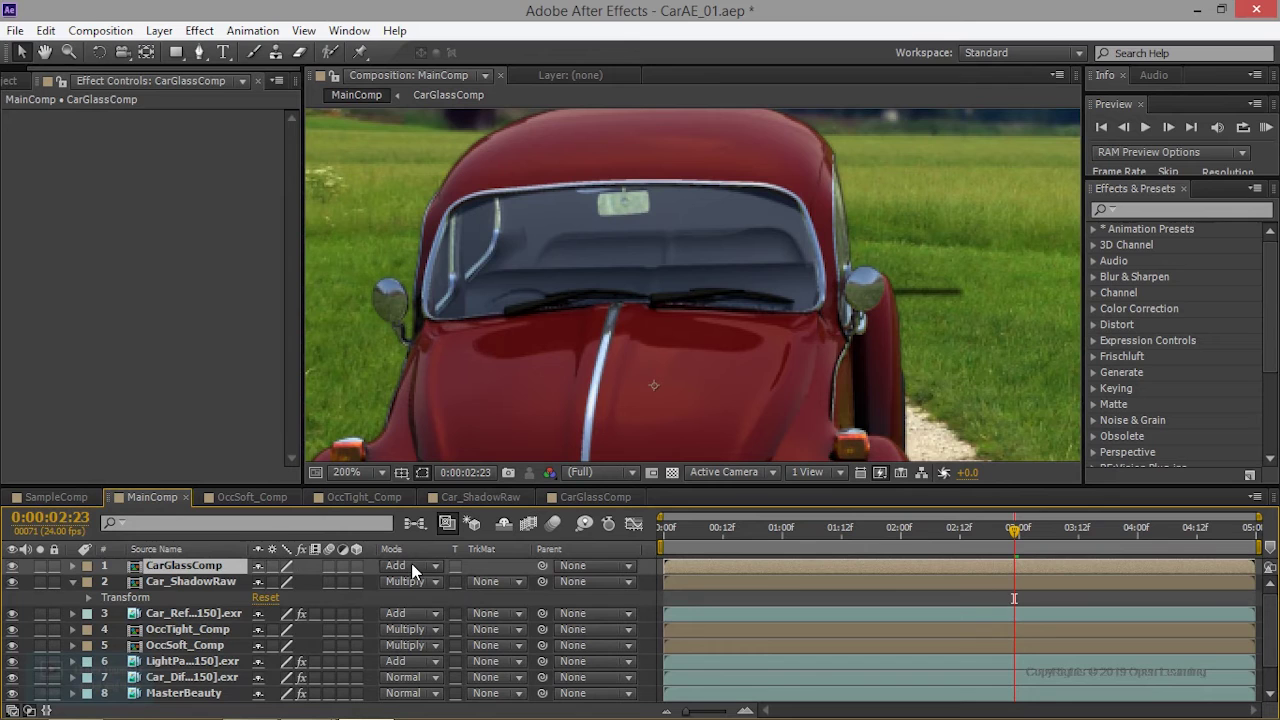
Switch CarGlassComp's blend mode to Multiply and toggle its visibility to compare the windshield
left_click(41, 566)
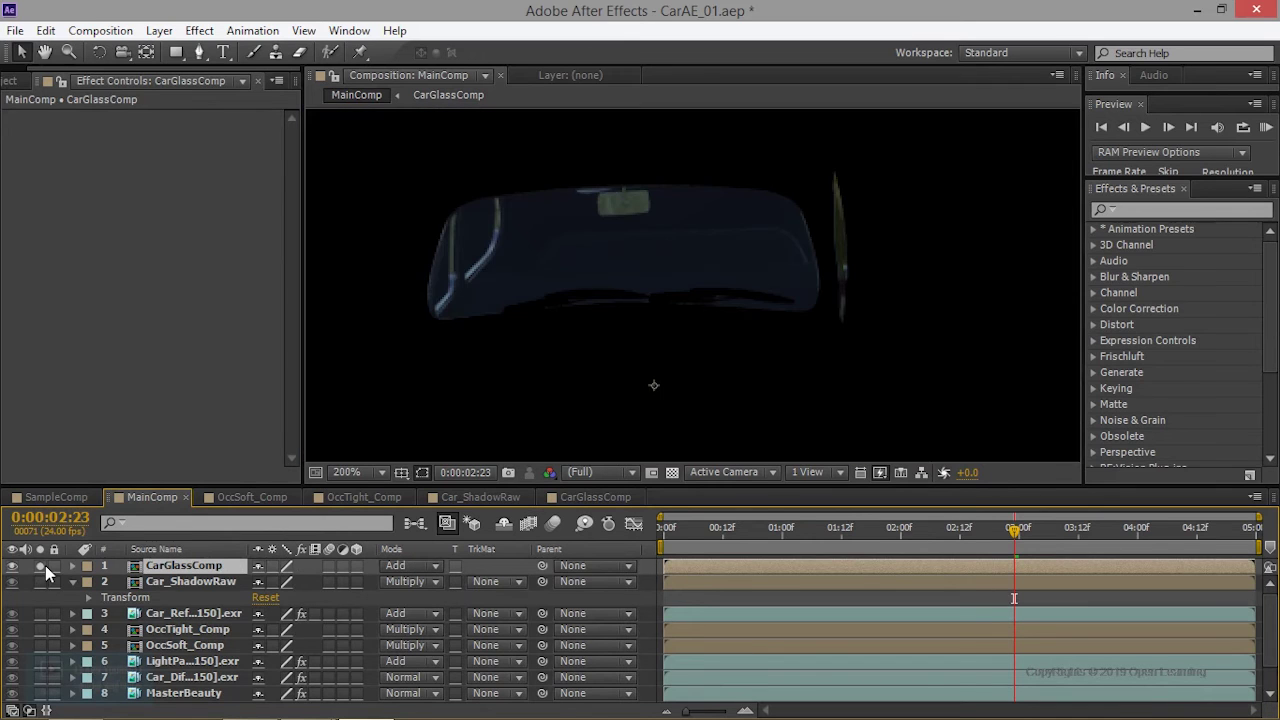
left_click(45, 565)
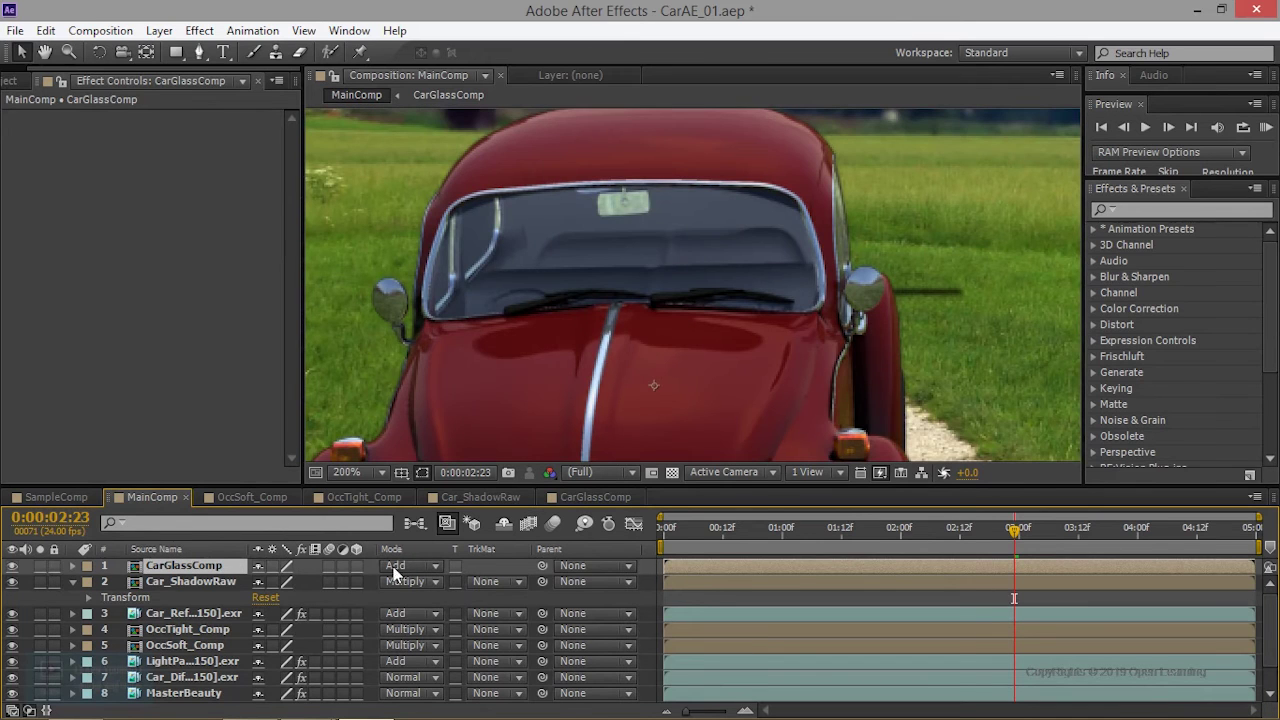
left_click(408, 570)
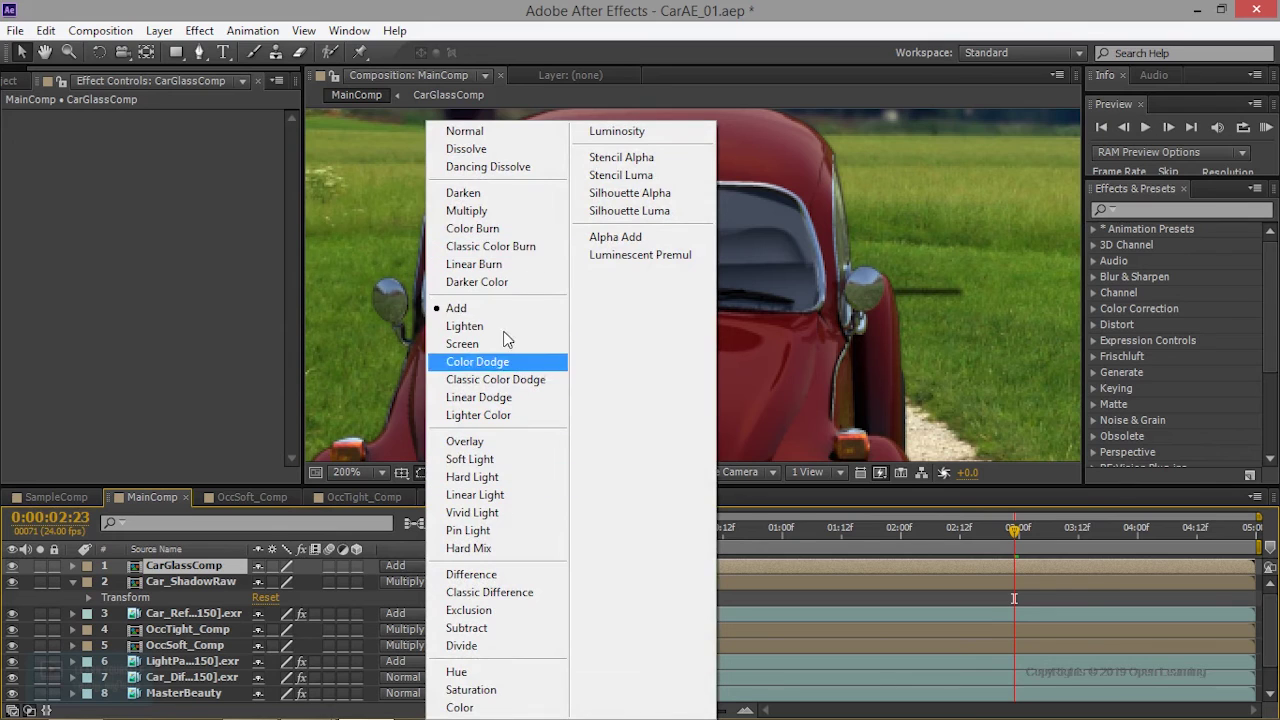
left_click(503, 211)
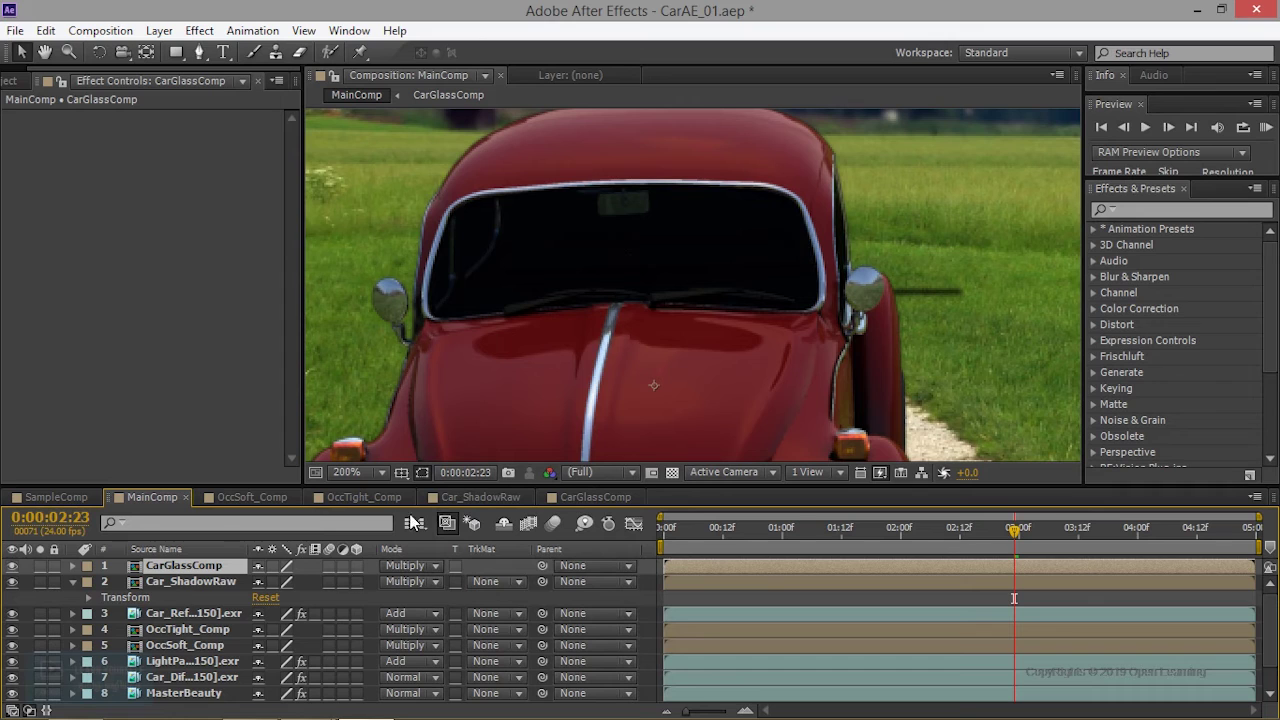
left_click(12, 566)
left_click(12, 566)
left_click(12, 566)
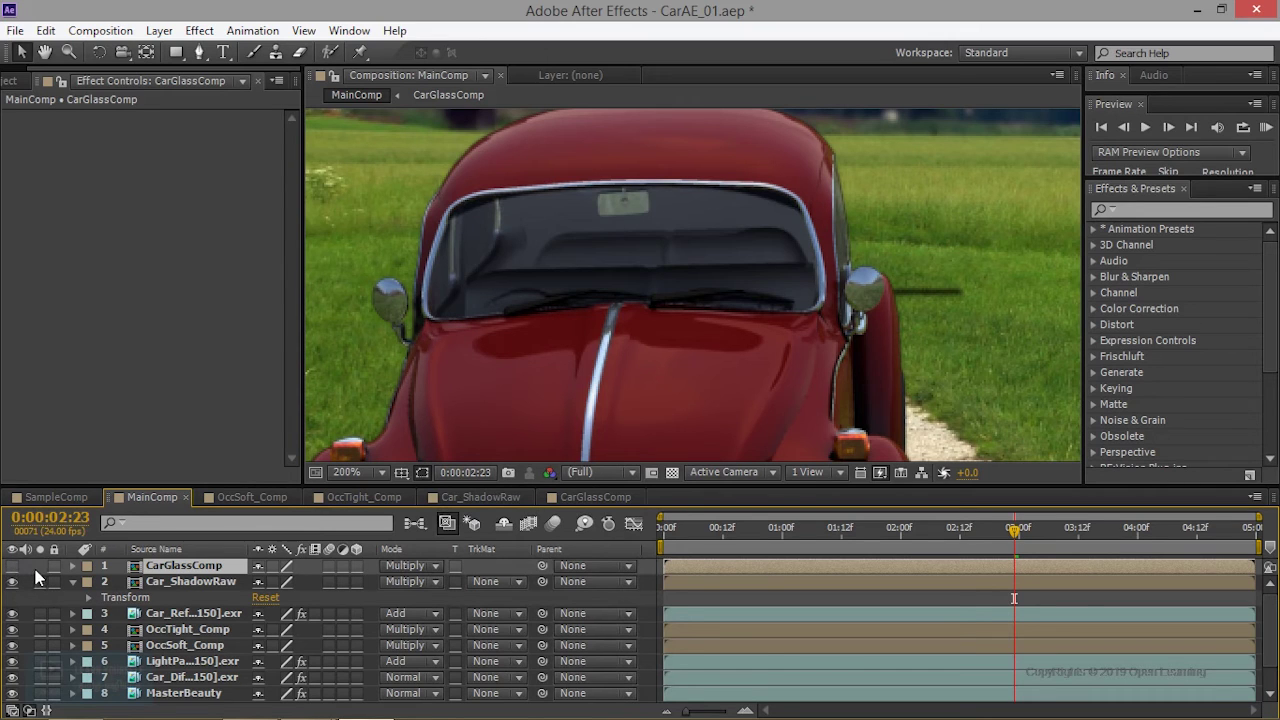
left_click(12, 566)
Solo CarGlassComp, check its Alpha channel, then return to the RGB view
left_click(40, 566)
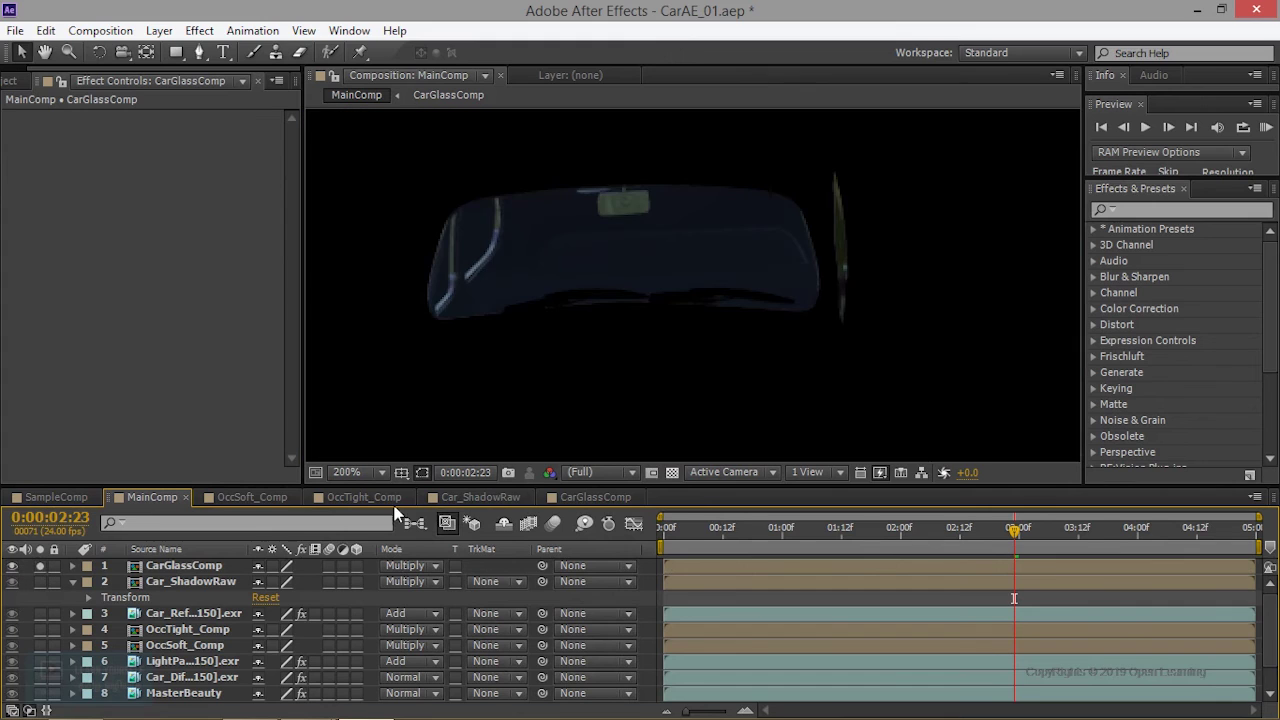
left_click(549, 472)
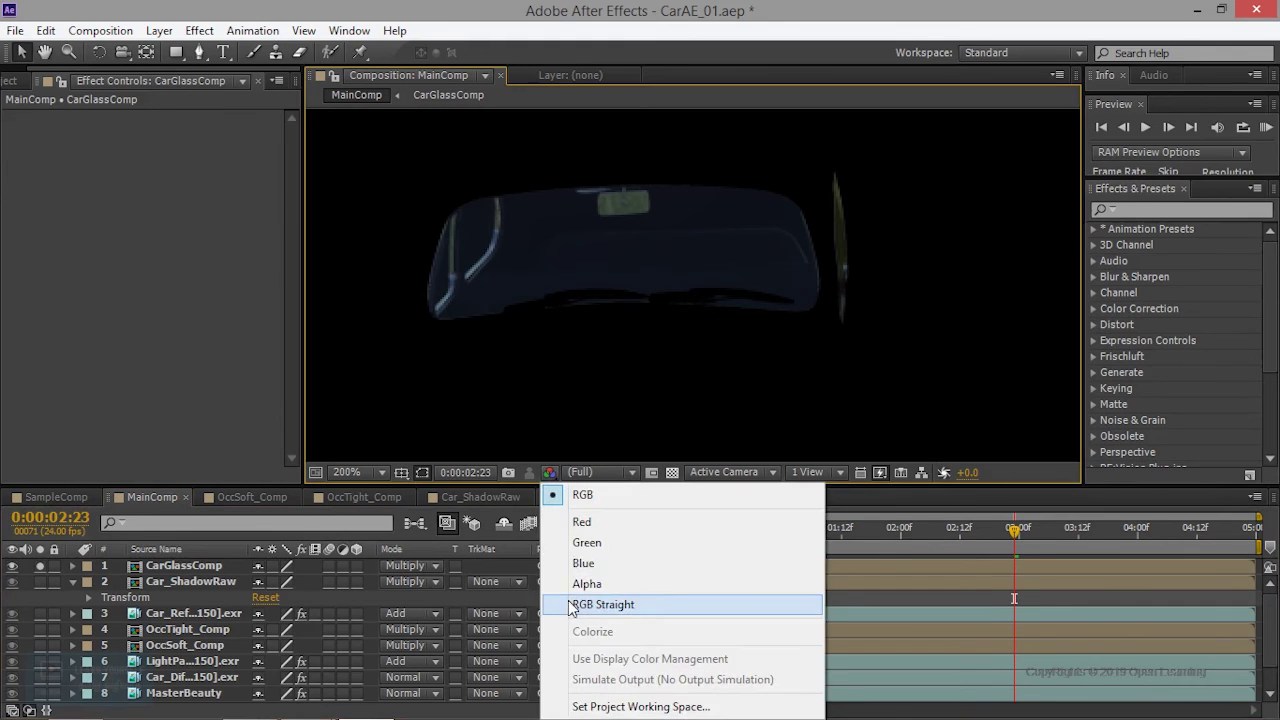
left_click(586, 584)
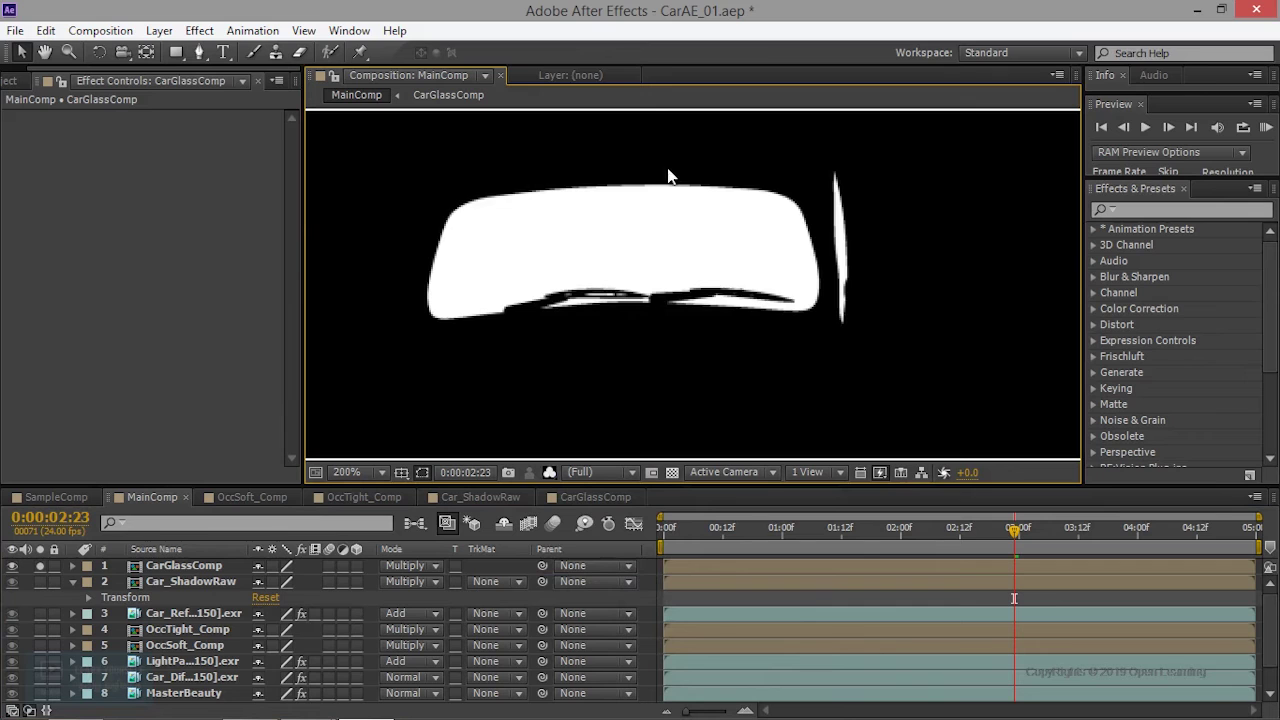
left_click(549, 472)
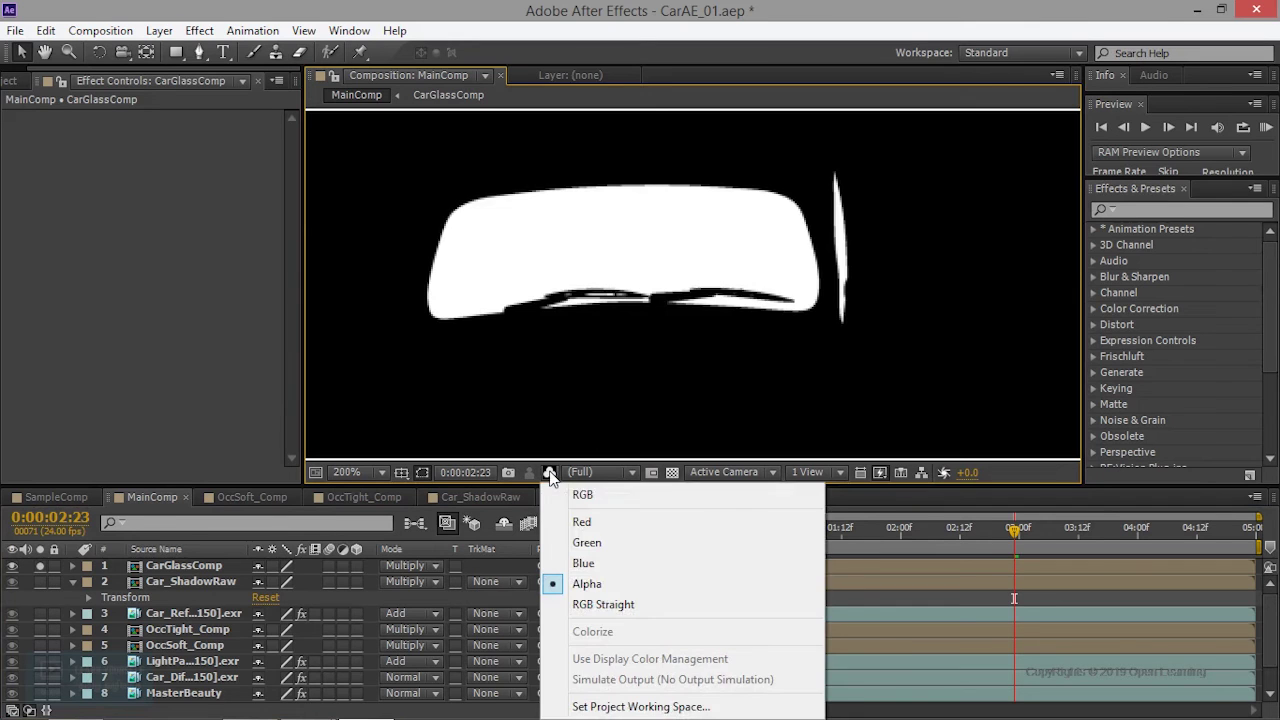
left_click(583, 494)
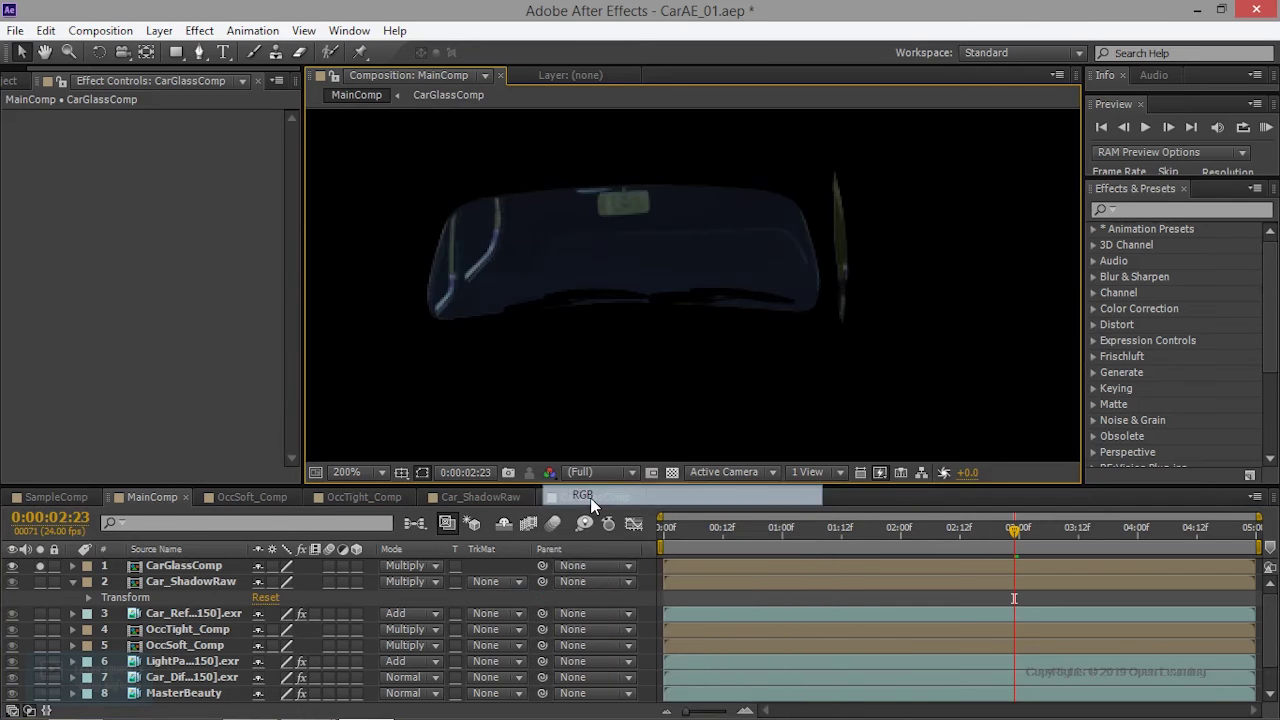
left_click(165, 566)
Unsolo CarGlassComp and try Add and Hard Light before settling on Soft Light
left_click(40, 565)
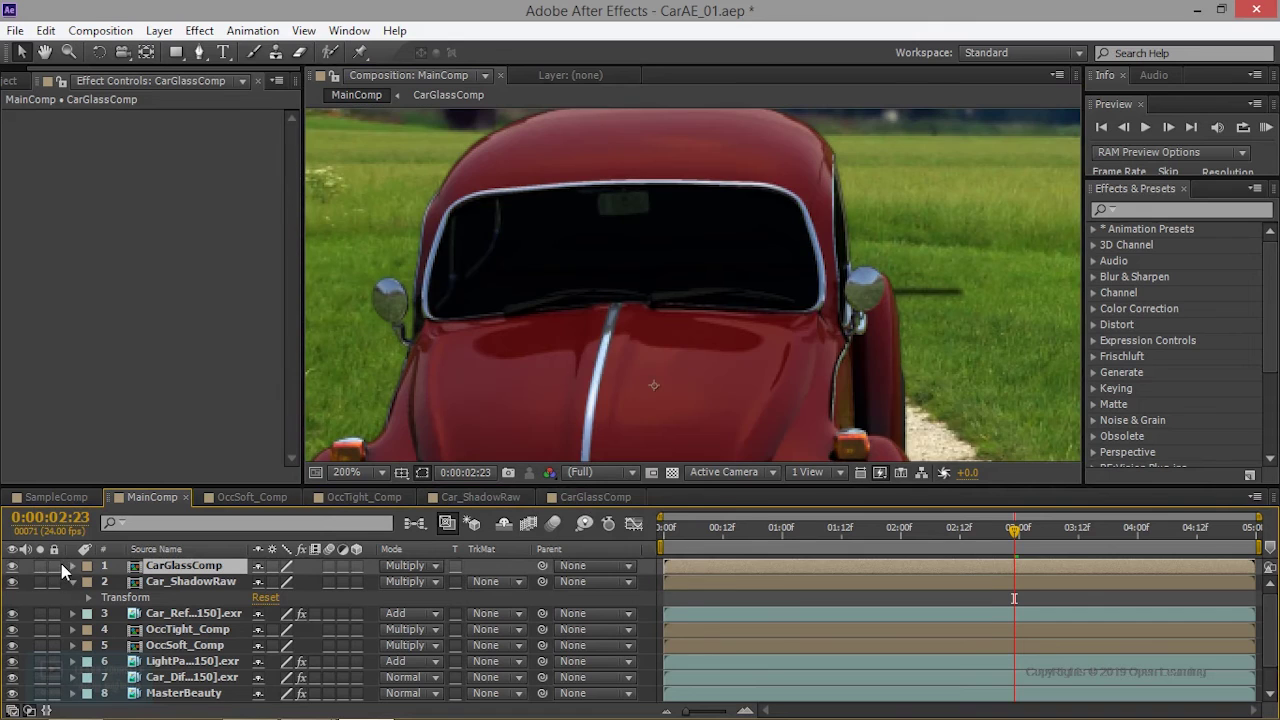
left_click(420, 566)
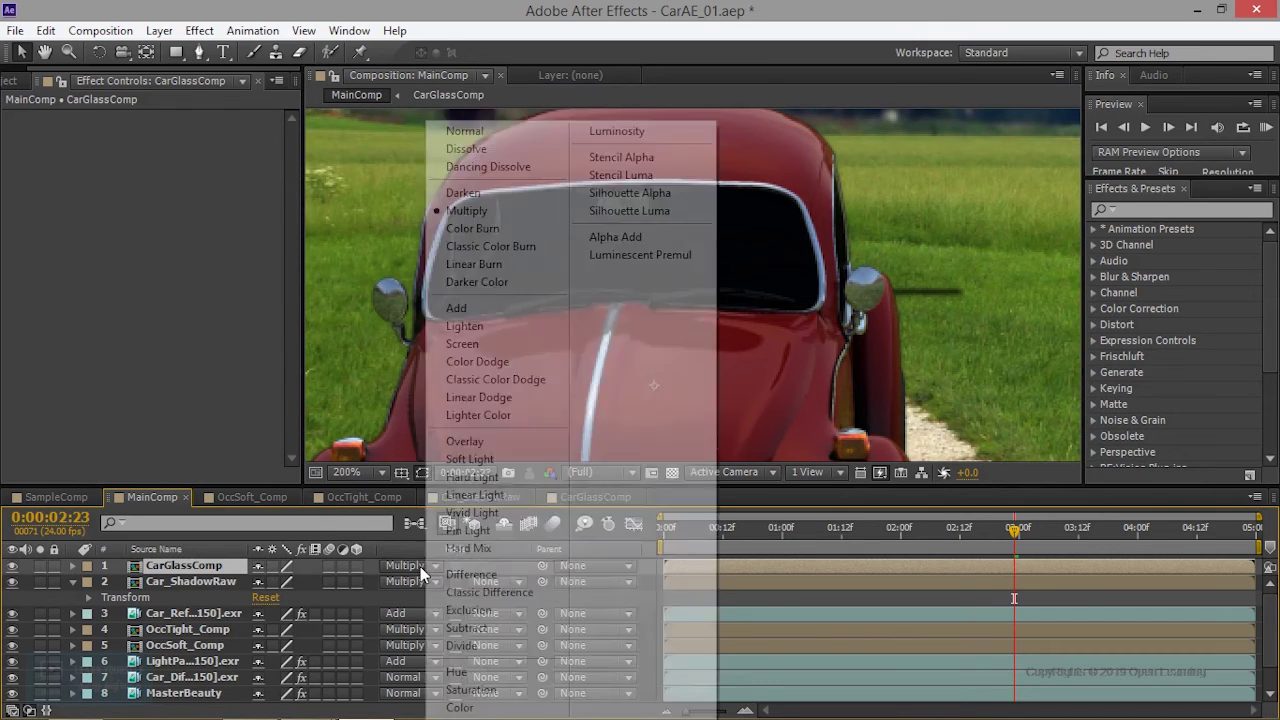
left_click(455, 320)
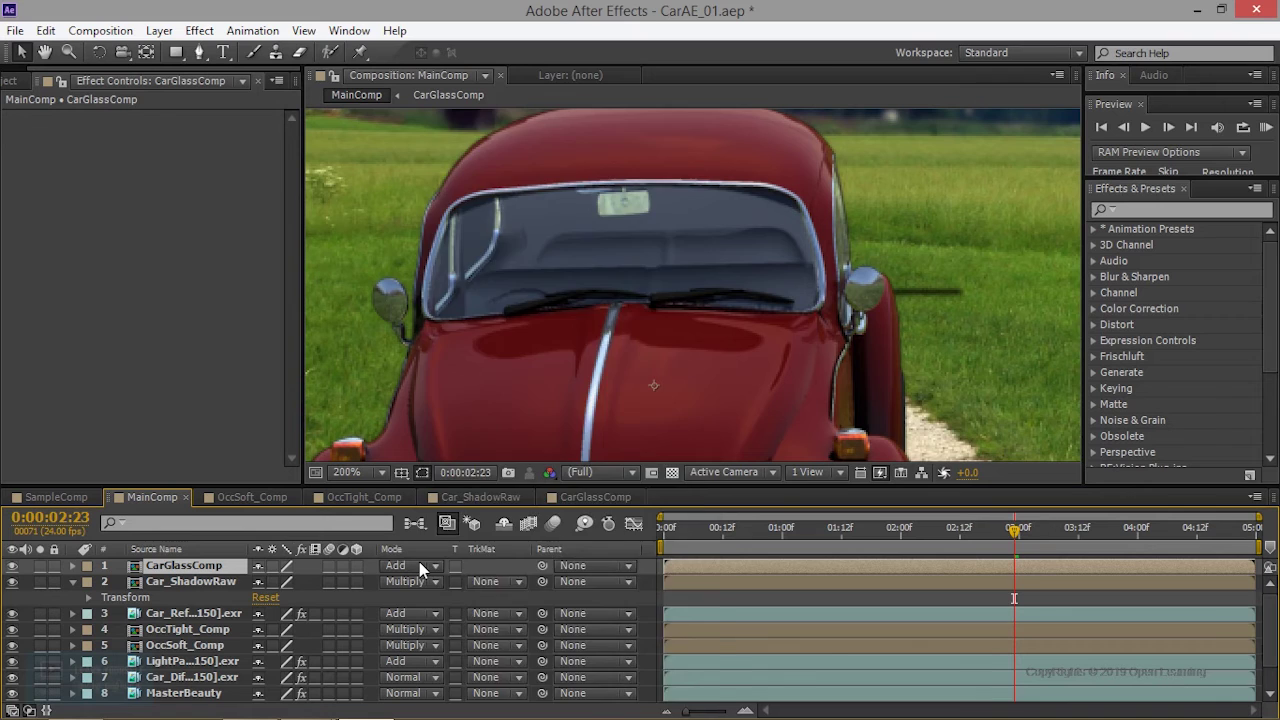
left_click(419, 565)
left_click(474, 477)
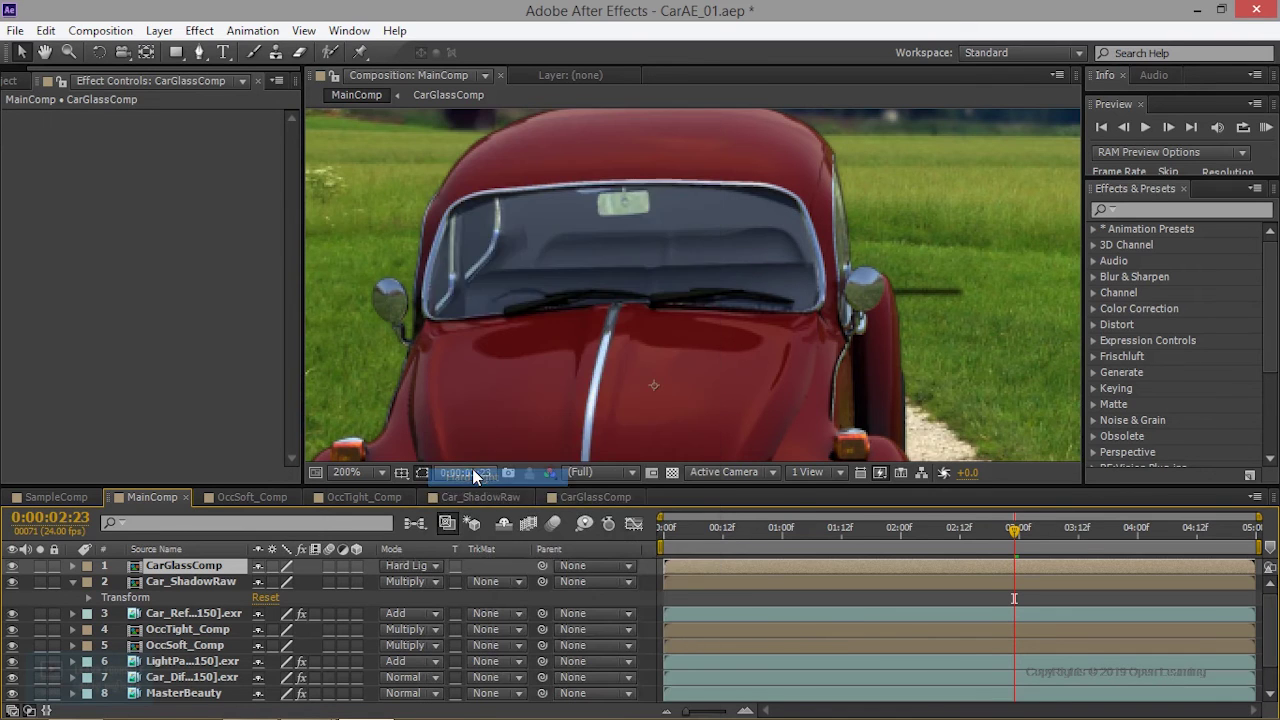
left_click(446, 568)
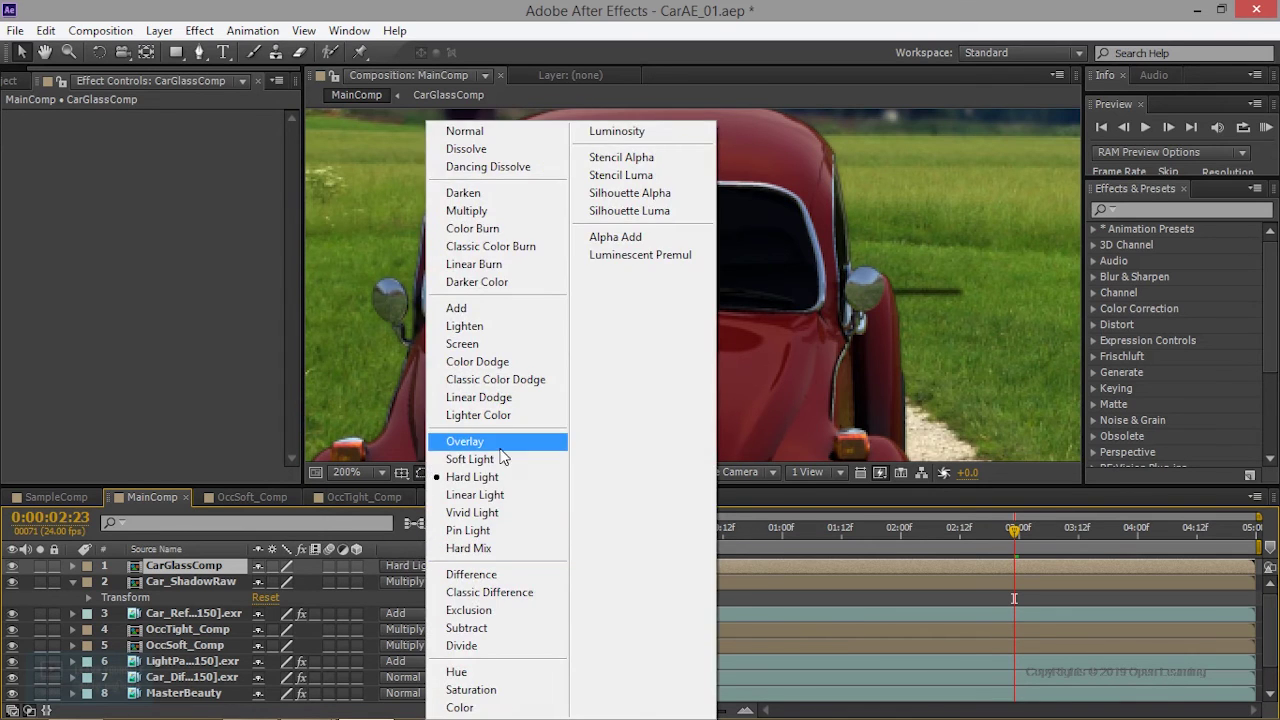
left_click(490, 459)
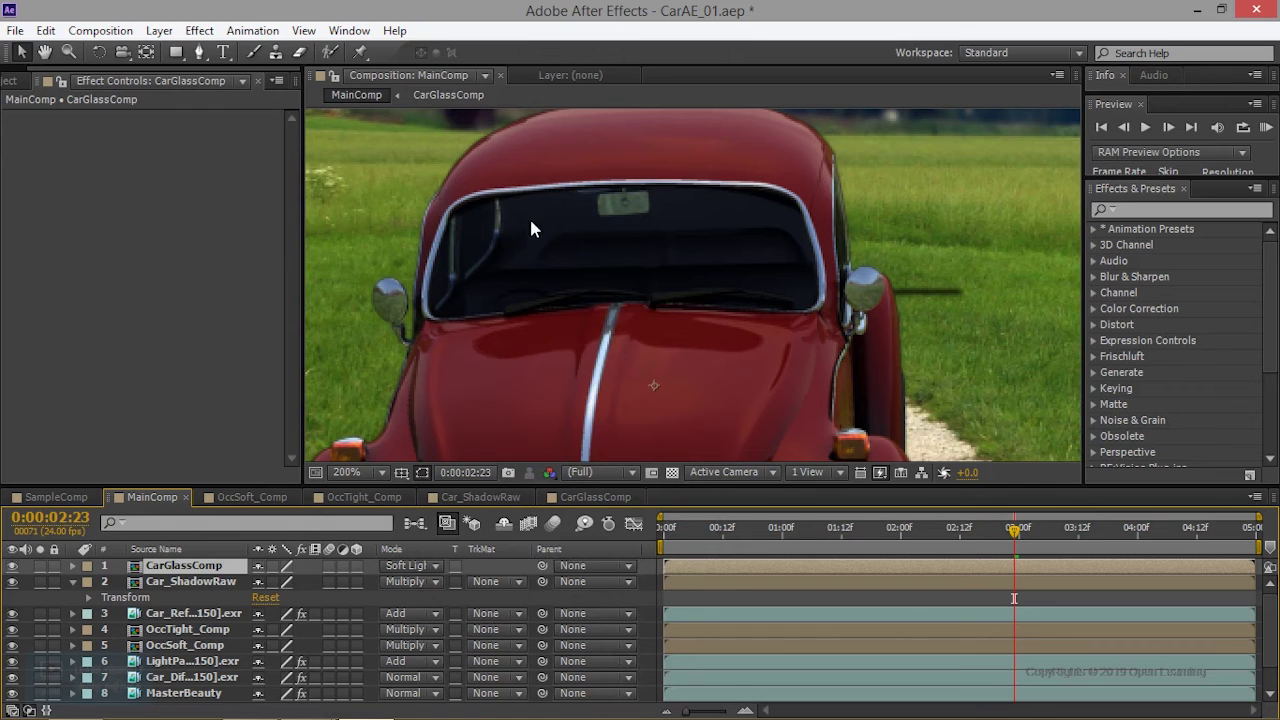
scroll(663, 311, "down", 2)
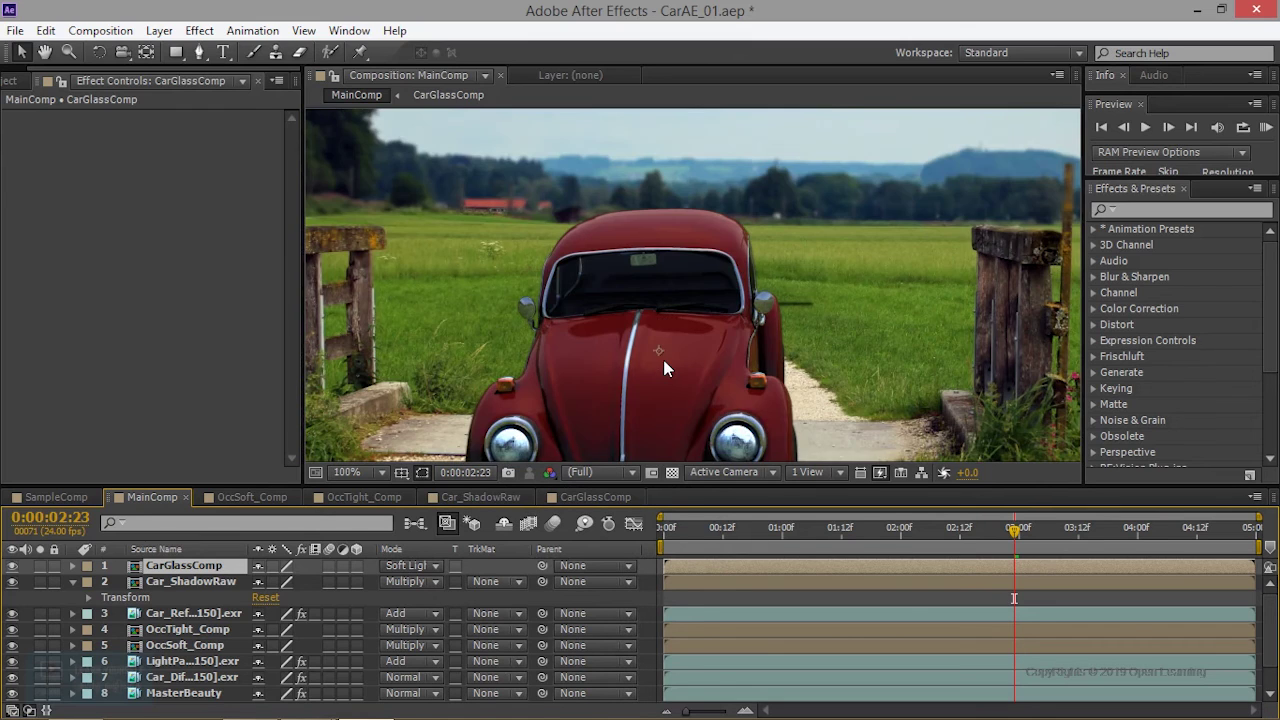
Zoom and pan the viewer to frame the whole car, then open CarGlassComp's layers
scroll(665, 363, "down", 2)
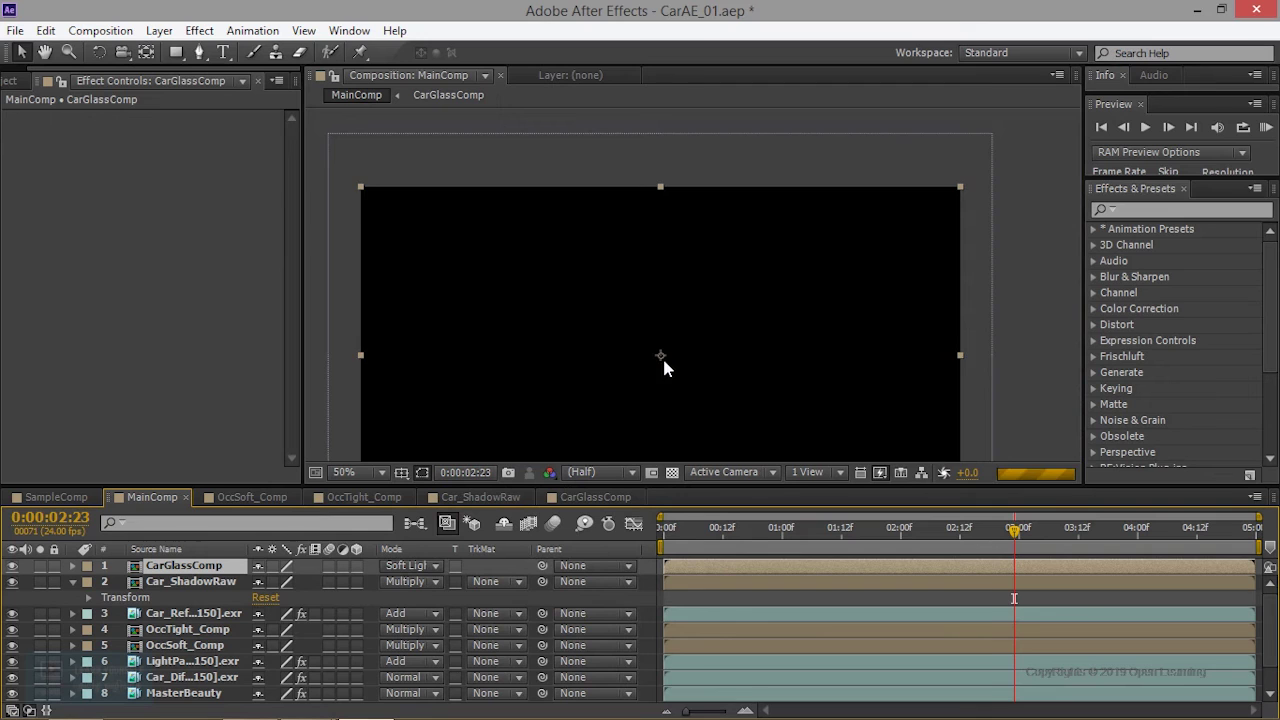
scroll(662, 355, "up", 2)
key("h")
left_click_drag(587, 372, 585, 316)
key("v")
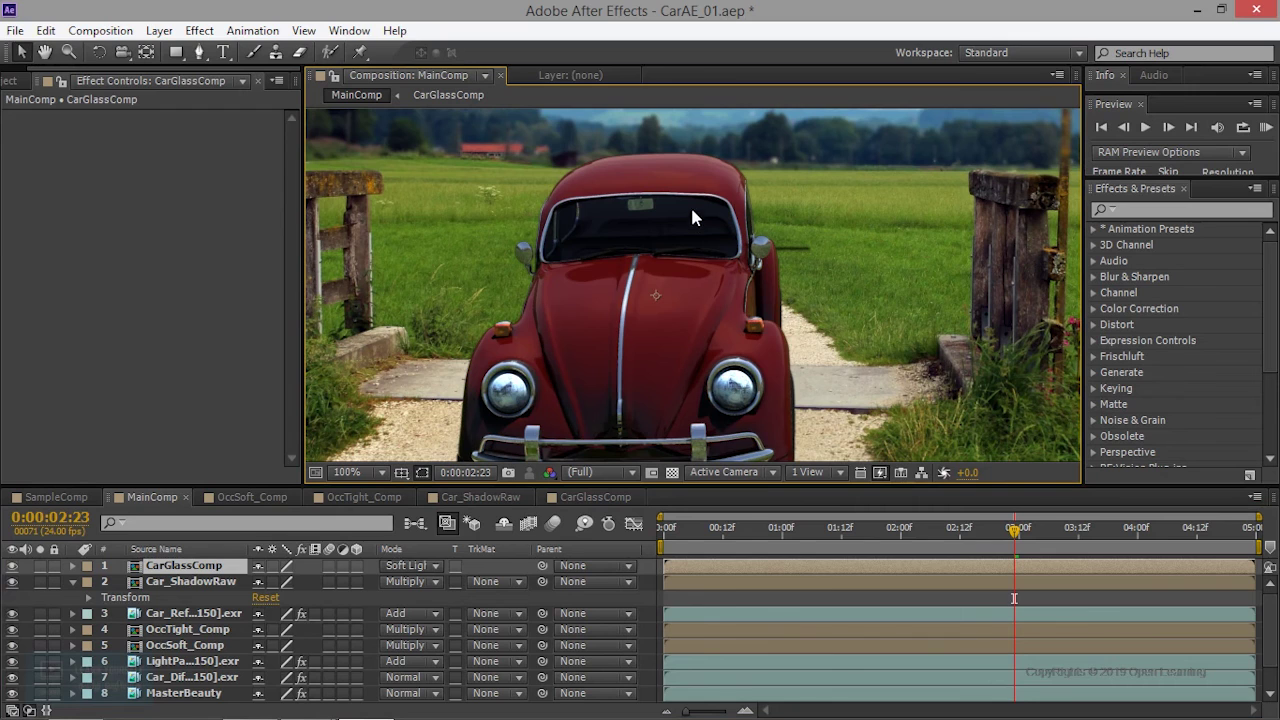
double_click(196, 567)
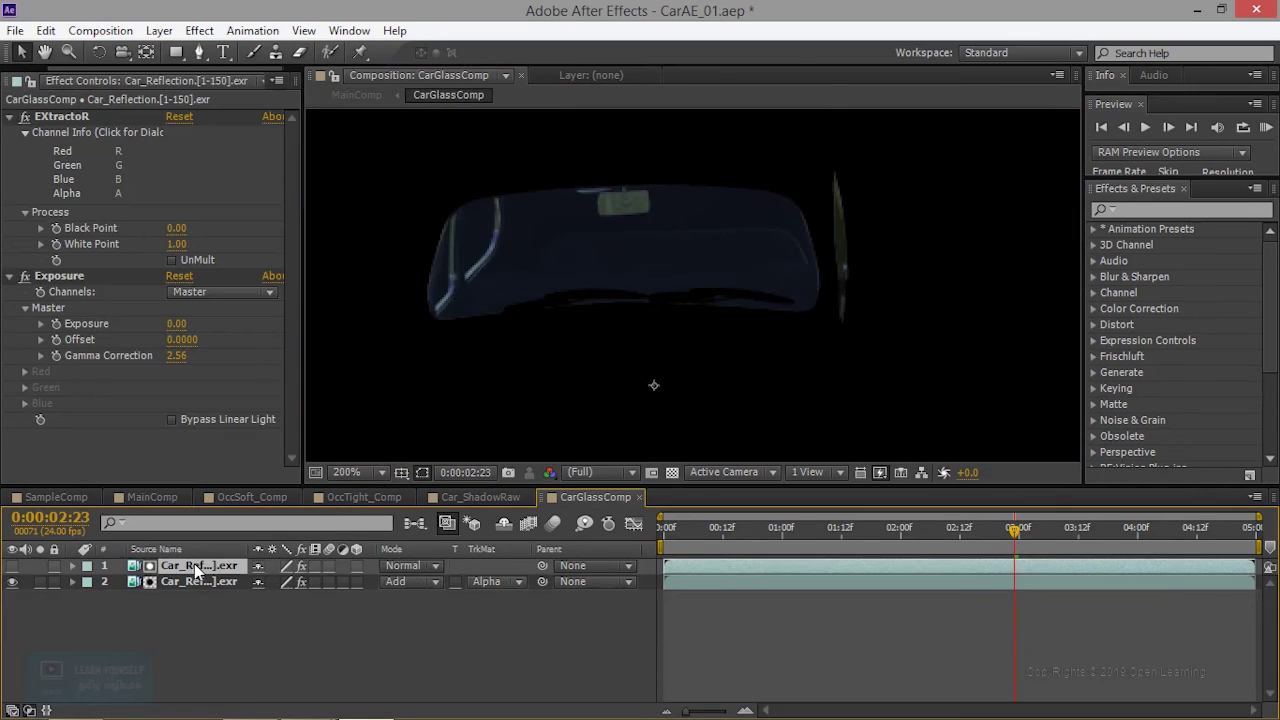
left_click(13, 581)
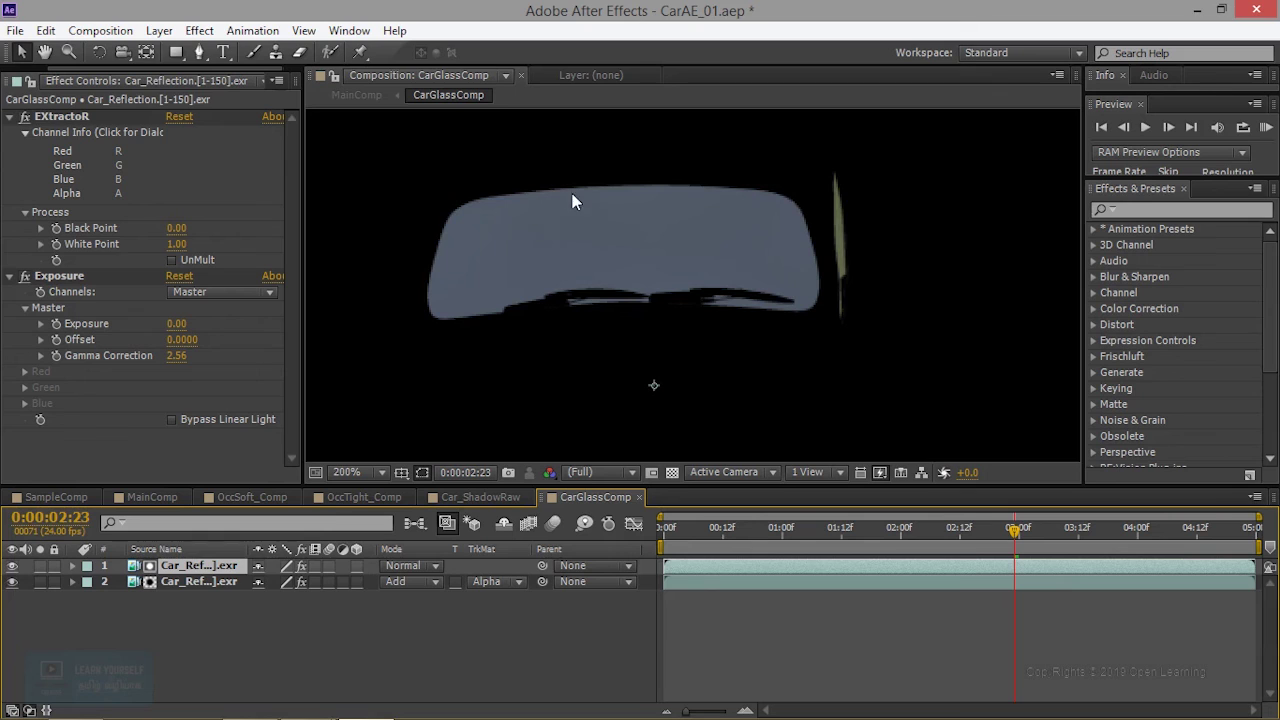
left_click(12, 565)
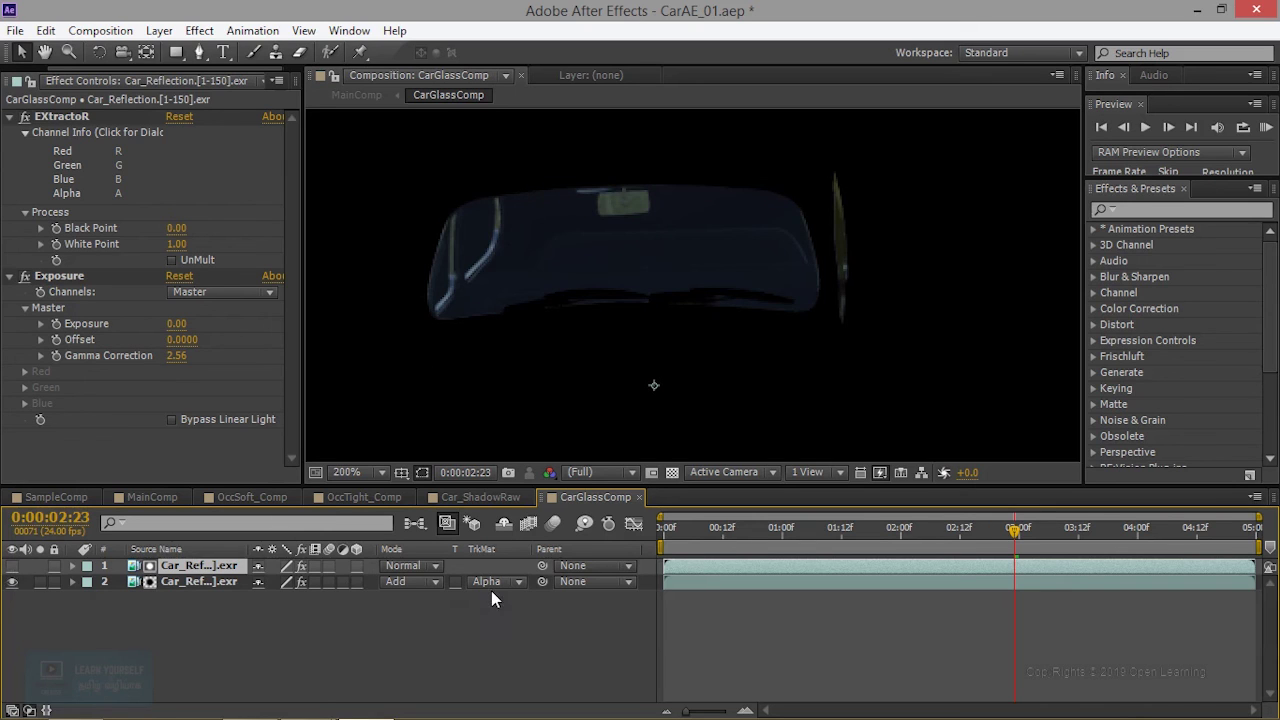
left_click(145, 498)
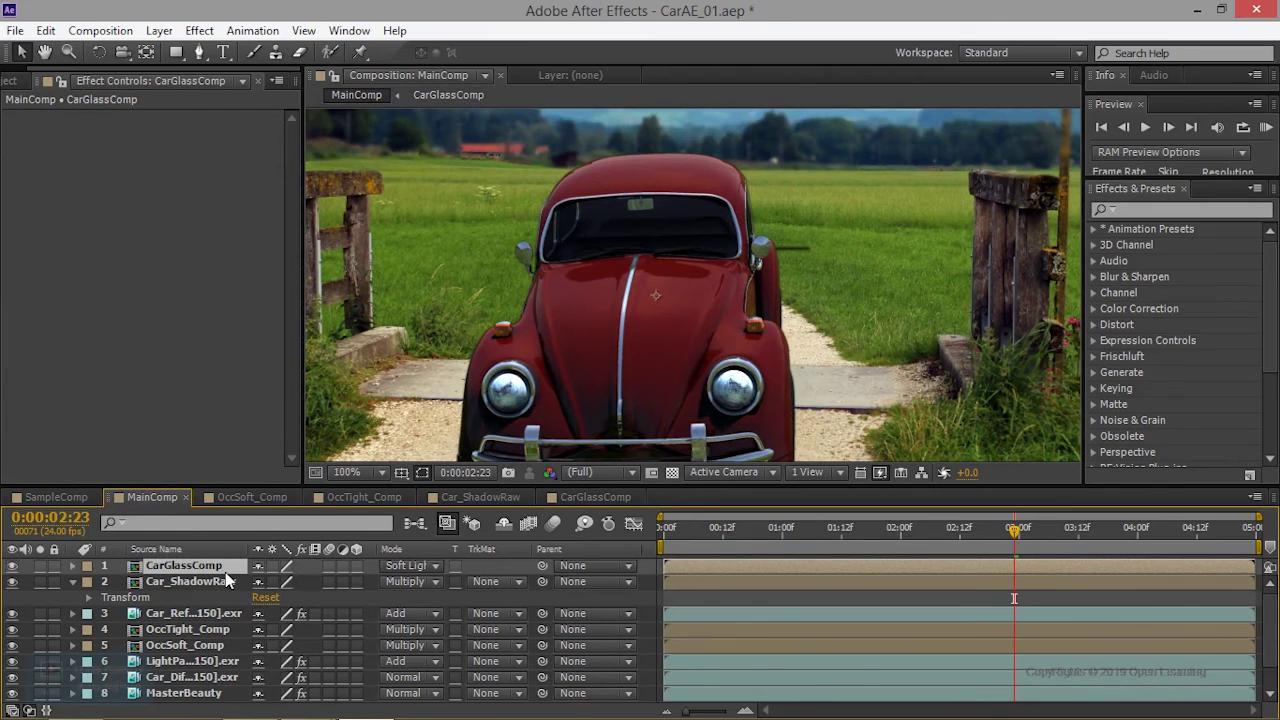
left_click(12, 566)
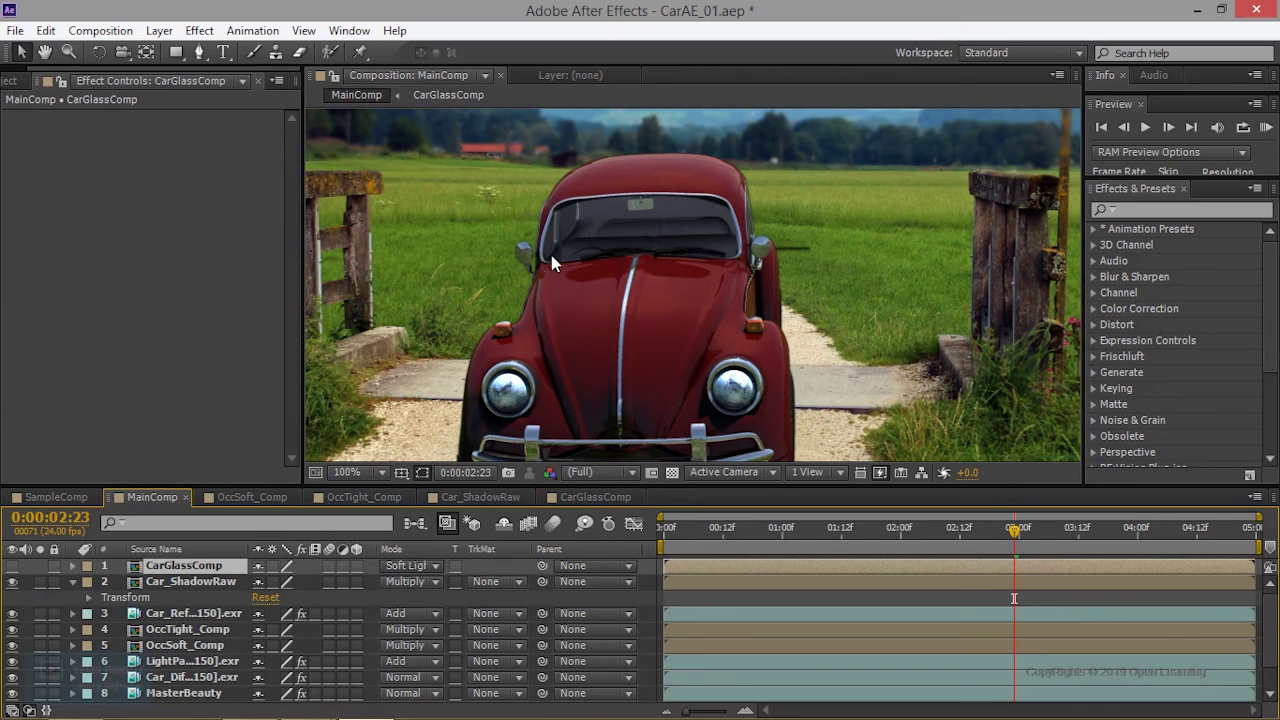
left_click(12, 566)
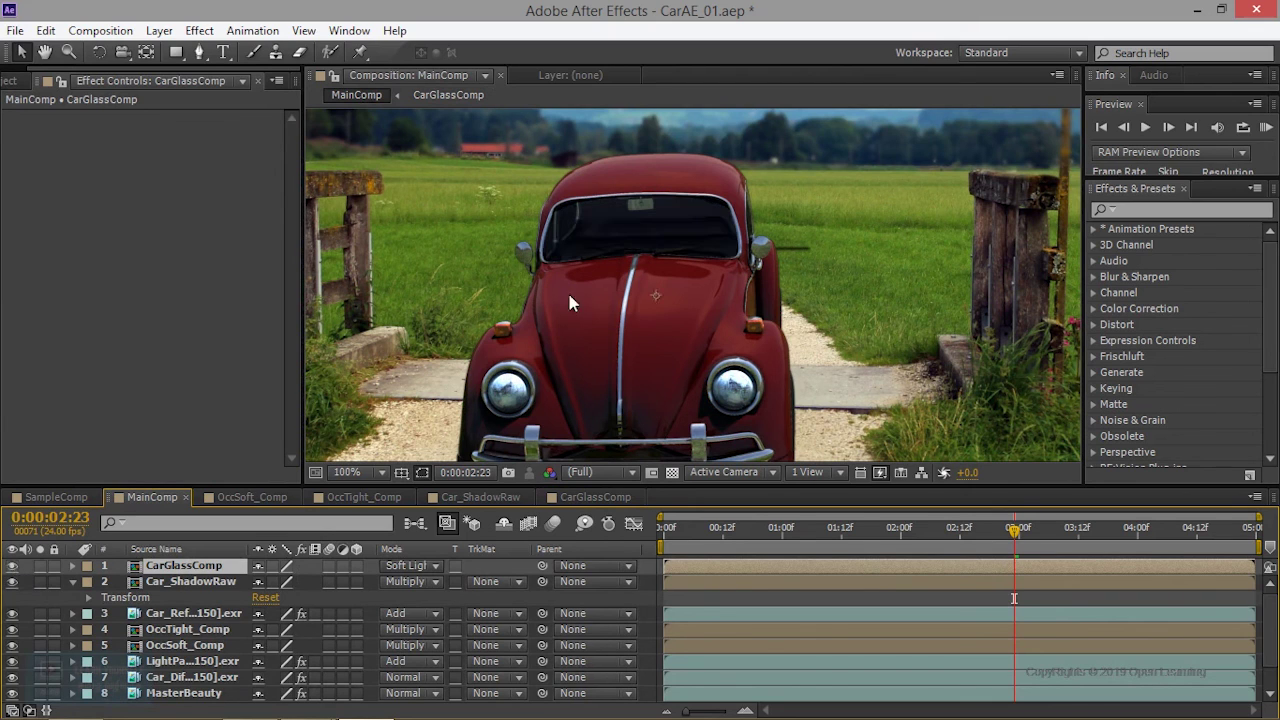